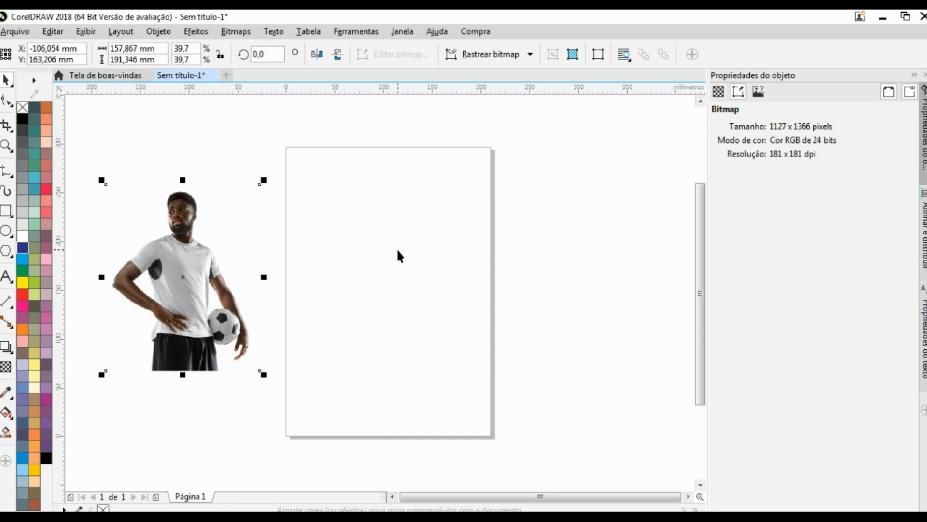
Move the soccer player photo slightly closer to the page's left edge.
left_click(596, 235)
left_click(193, 262)
left_click_drag(193, 262, 211, 262)
left_click(155, 121)
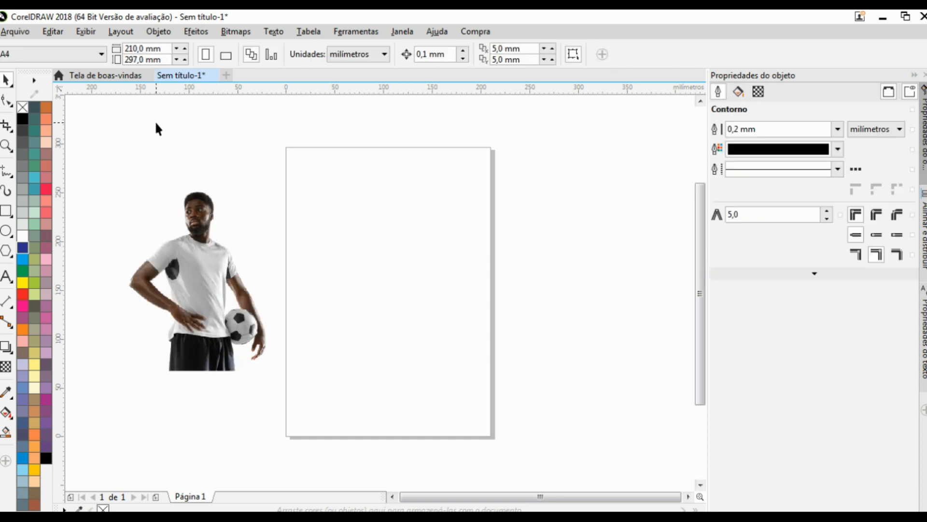
Create a 210 × 297 mm rectangle matching the page and centre it on the page.
double_click(5, 212)
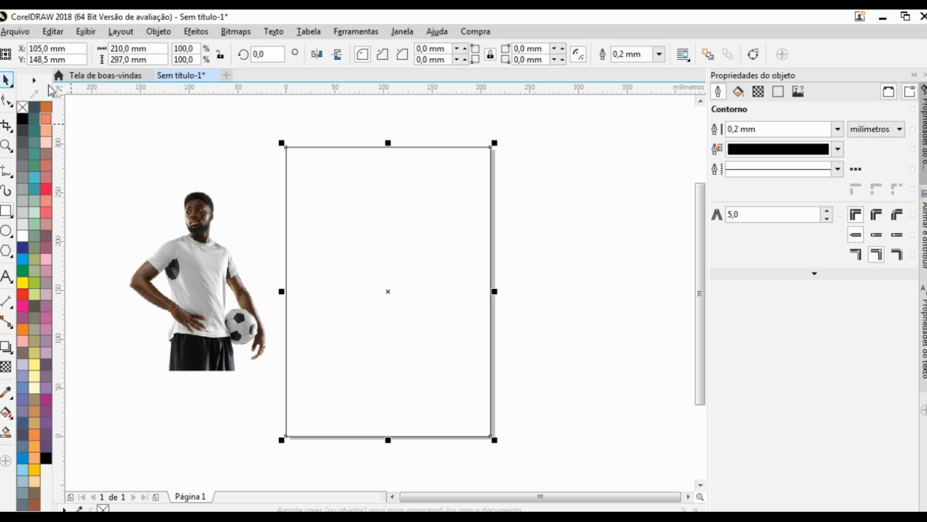
left_click_drag(401, 228, 457, 227)
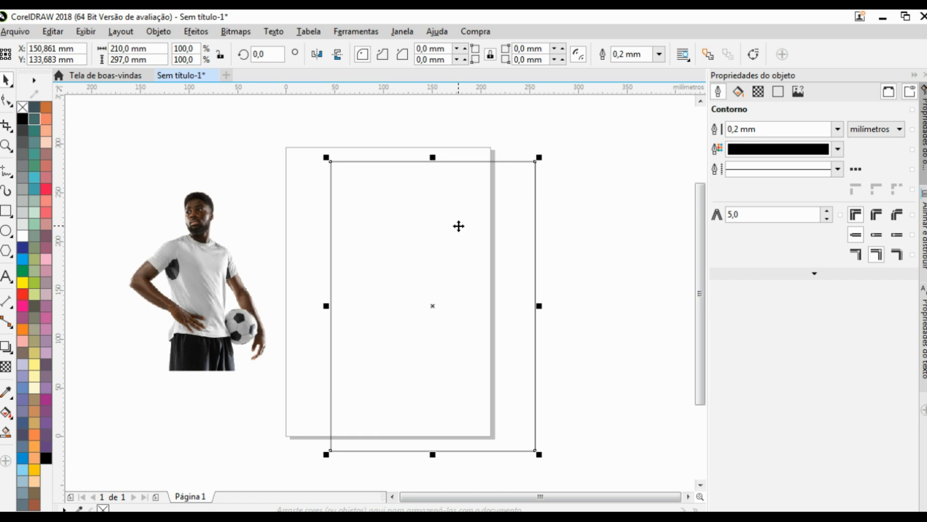
key("p")
left_click(570, 213)
left_click(432, 210)
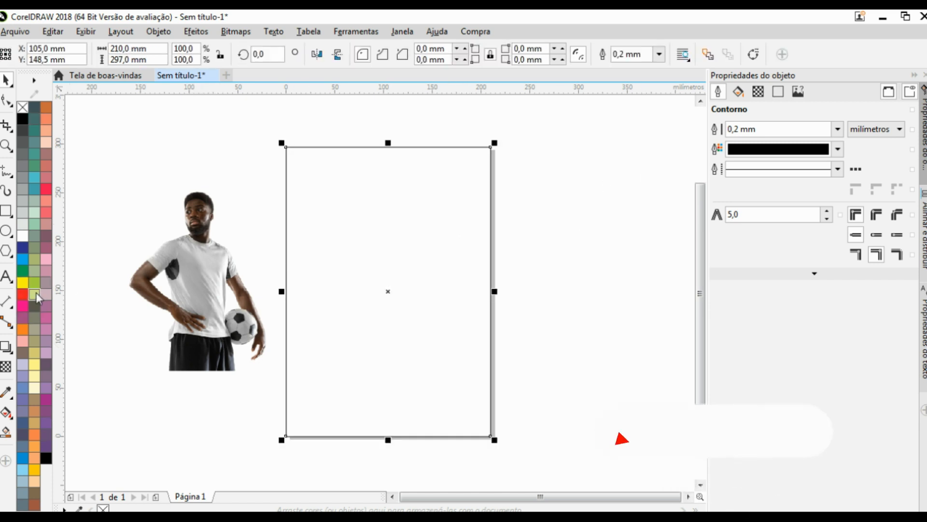
Fill the page-size rectangle with red and give its outline the same red.
left_click(22, 293)
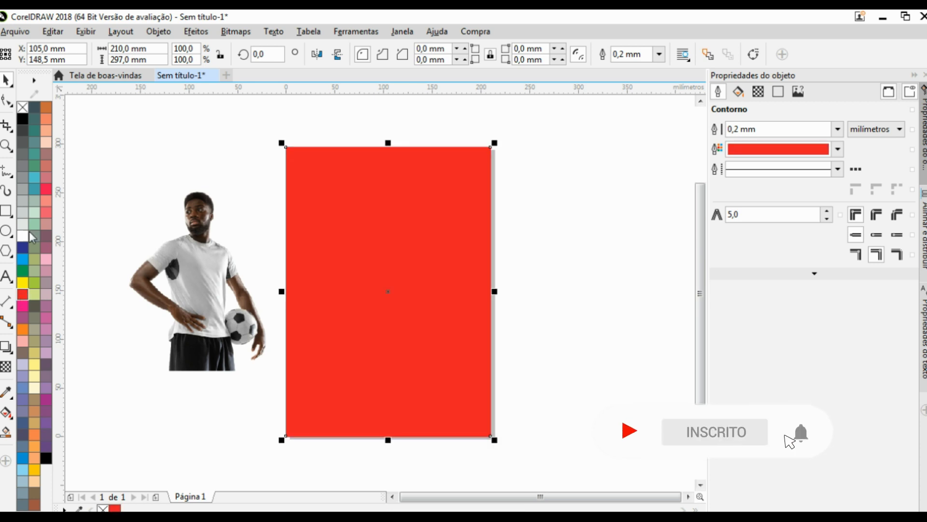
left_click(107, 130)
left_click(486, 253)
left_click(7, 413)
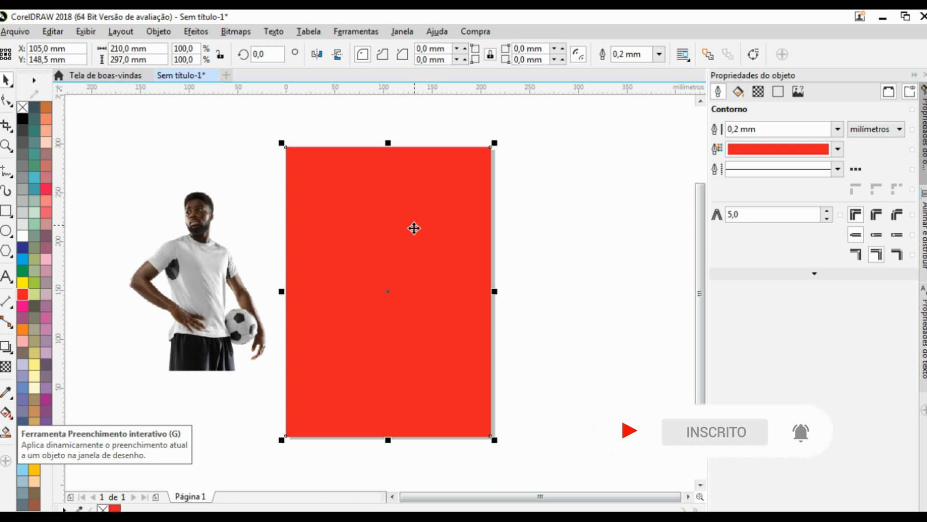
Centre the red rectangle on the page and duplicate it in place, undoing the test move of the copy.
left_click_drag(397, 281, 491, 286)
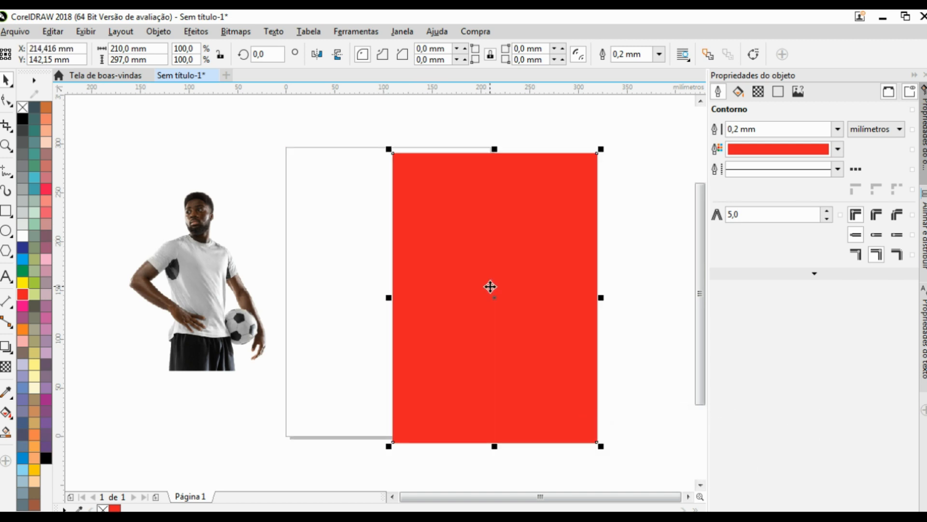
key("p")
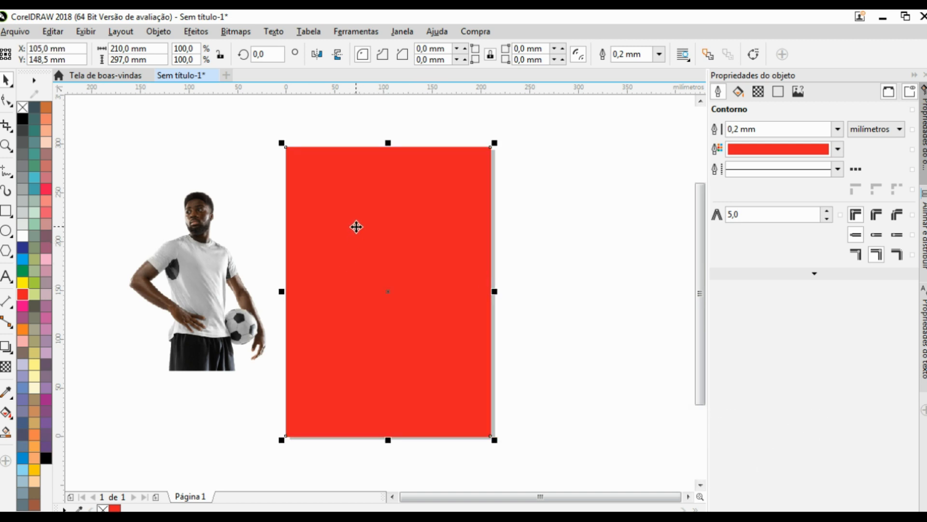
left_click_drag(356, 227, 512, 305)
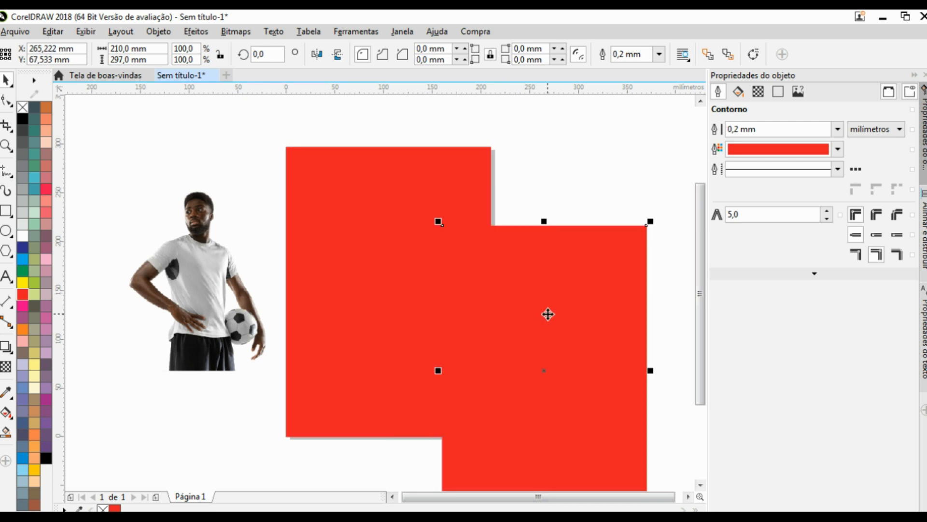
key("ctrl+z")
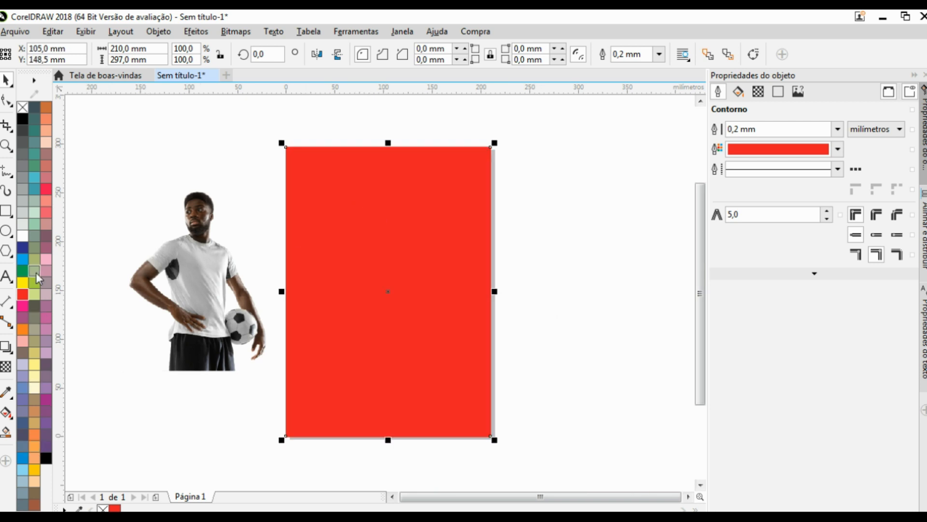
Change the upper rectangle's fill and outline to bright blue, keeping it aligned over the red one.
left_click(23, 260)
right_click(23, 260)
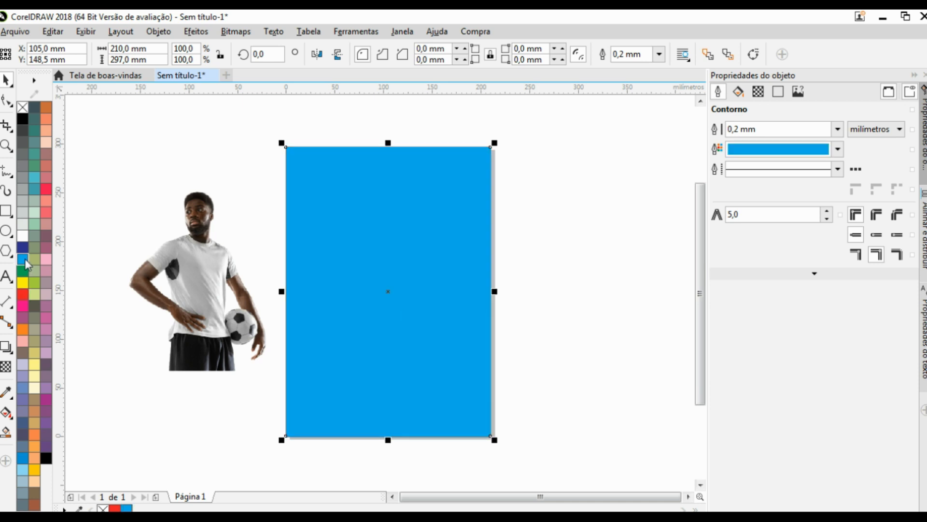
left_click_drag(401, 269, 491, 263)
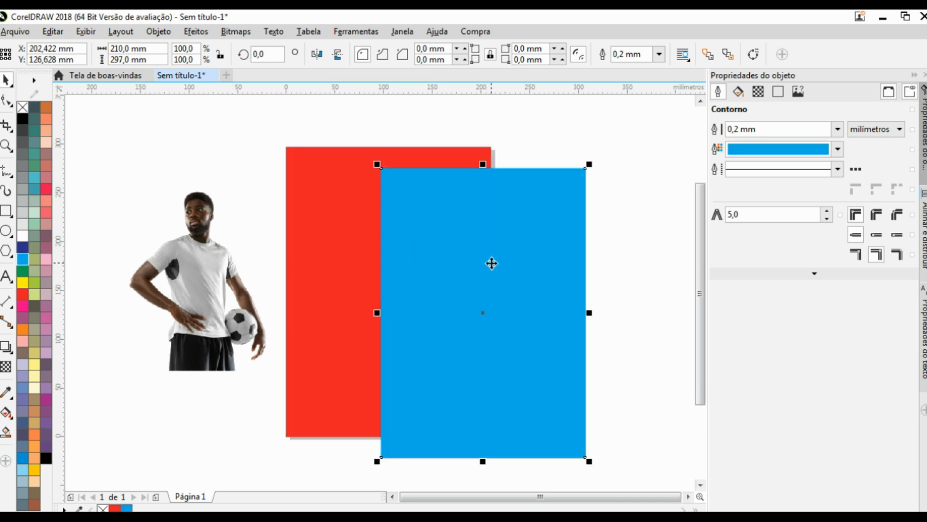
key("ctrl+z")
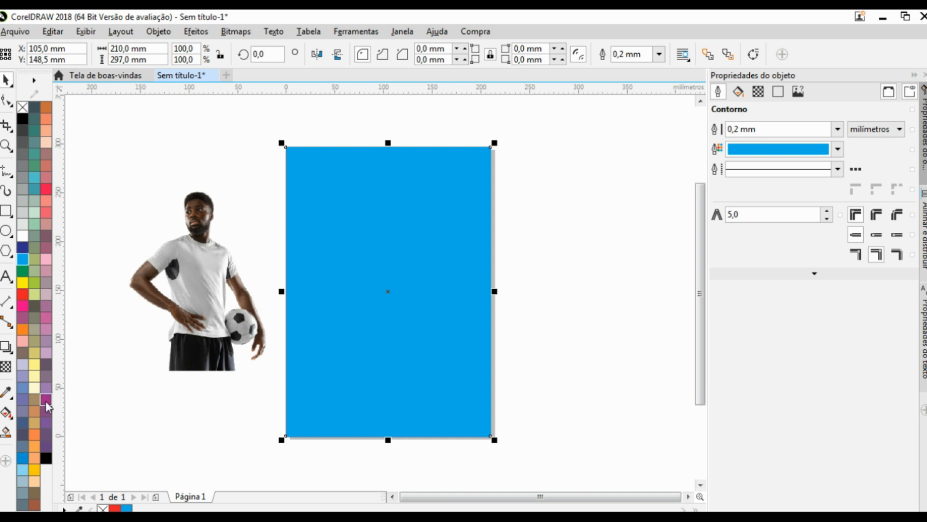
Apply a linear transparency to the blue rectangle, fading horizontally from near its left edge to just past its centre.
left_click(5, 415)
left_click(5, 367)
left_click_drag(301, 279, 407, 279)
left_click(6, 80)
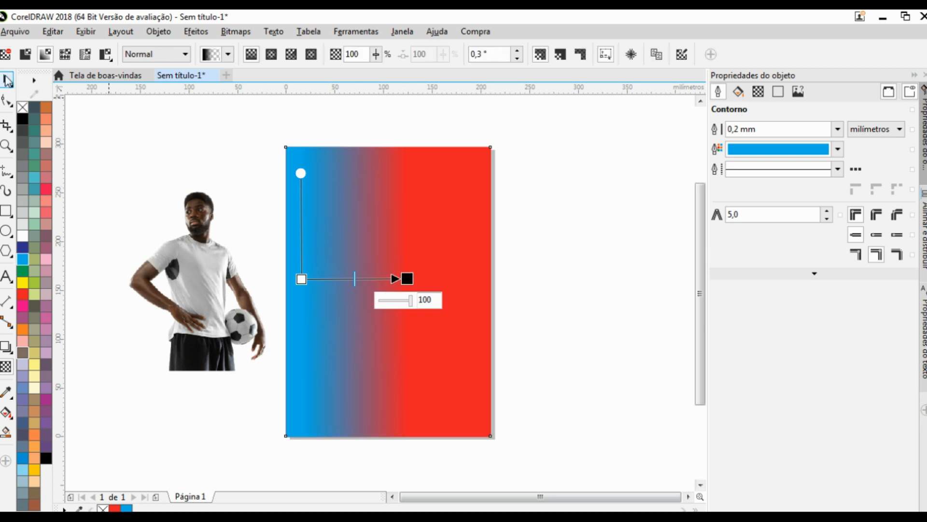
Mirror both page-size rectangles horizontally so the blue fades in from the page's right side.
left_click(394, 293)
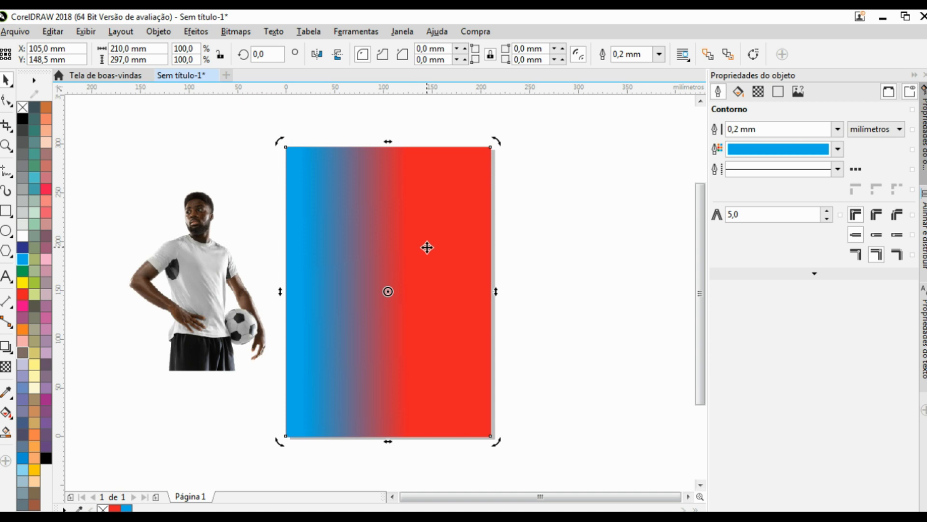
left_click(544, 189)
left_click(462, 220)
left_click(540, 169)
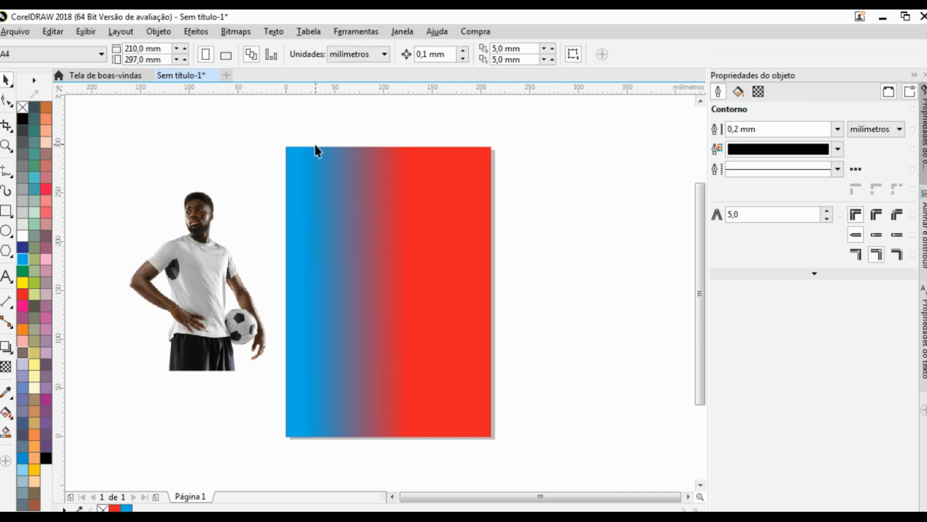
left_click_drag(497, 438, 532, 448)
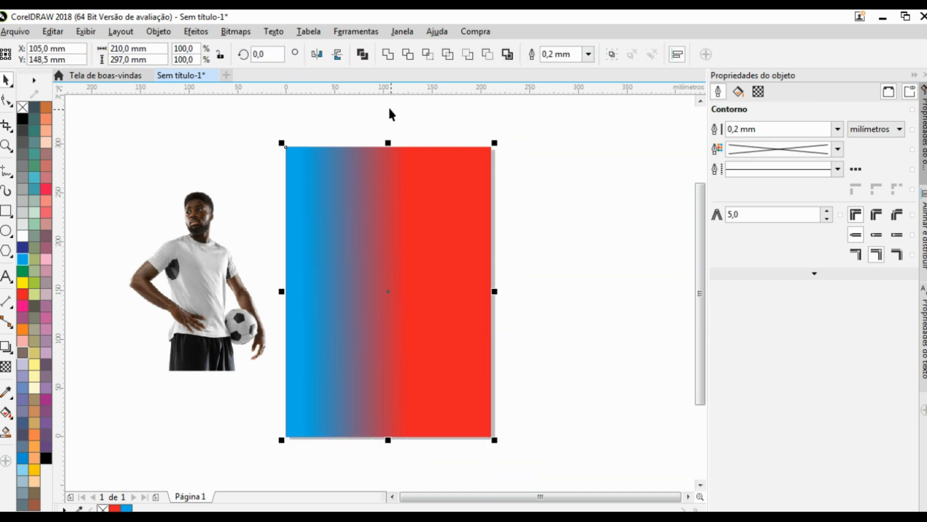
left_click(317, 54)
left_click(559, 155)
left_click(479, 209)
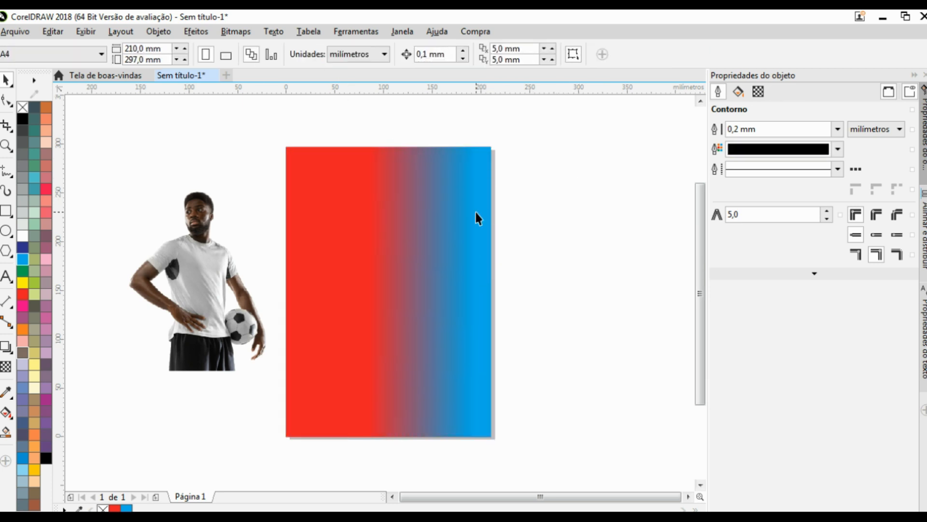
left_click_drag(476, 215, 560, 238)
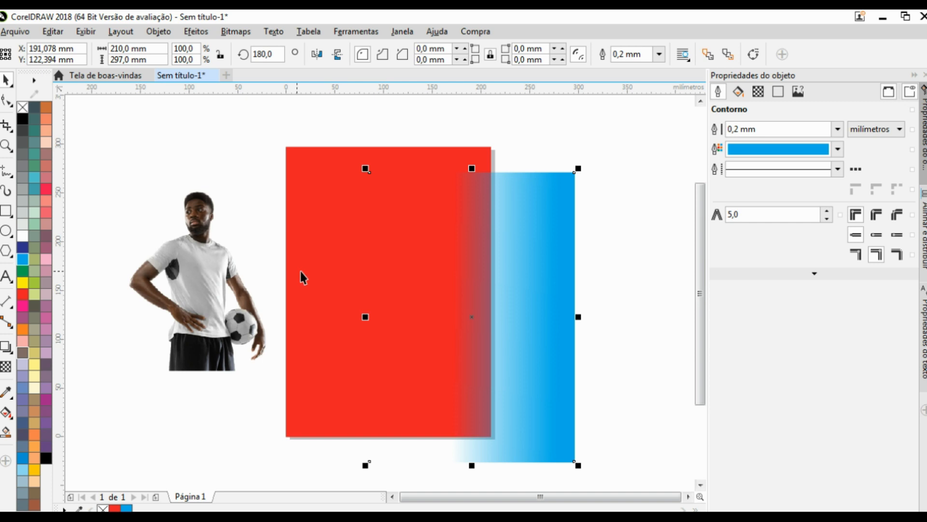
key("ctrl+z")
left_click(594, 194)
Set the blue rectangle's outline colour to C100 M65 Y40 K24.
left_click(471, 195)
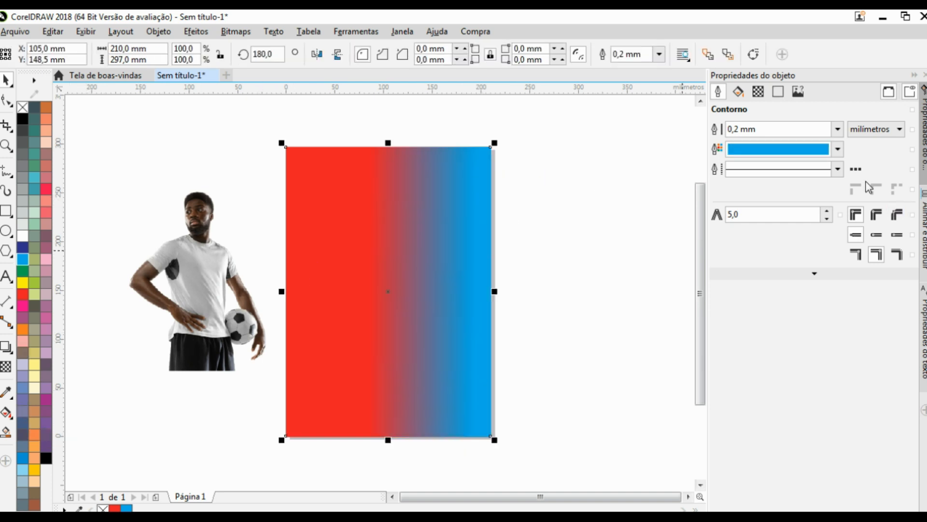
left_click(838, 149)
left_click(819, 273)
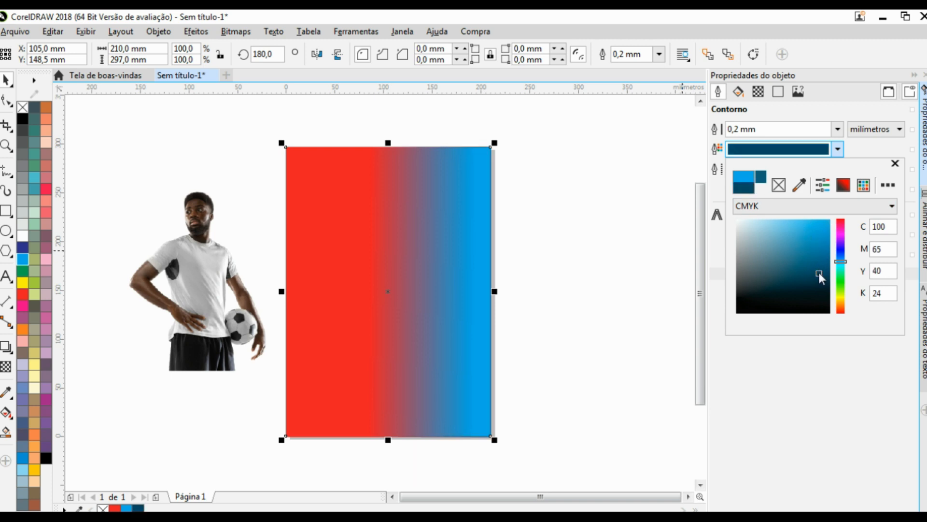
left_click(757, 95)
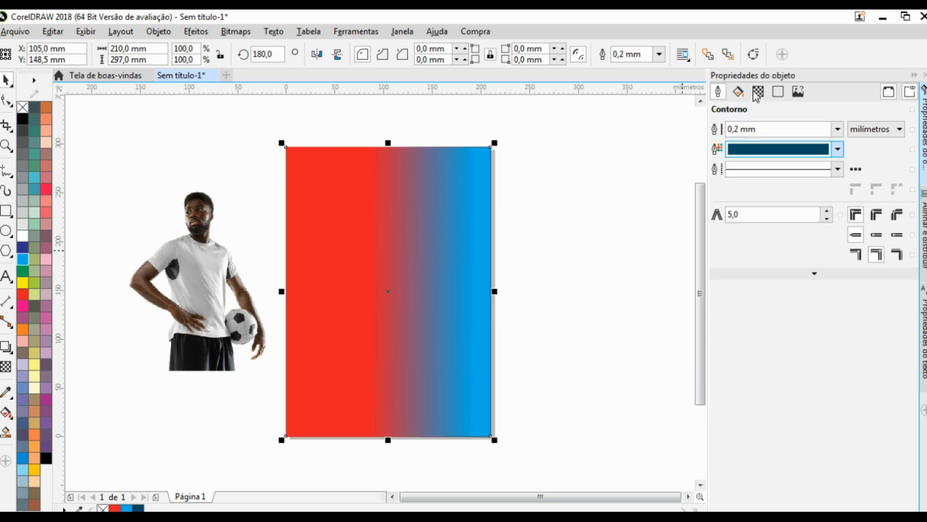
Remove the blue rectangle's outline and set its fill to dark blue, C100 M64 Y43 K27.
left_click(738, 91)
left_click(474, 224)
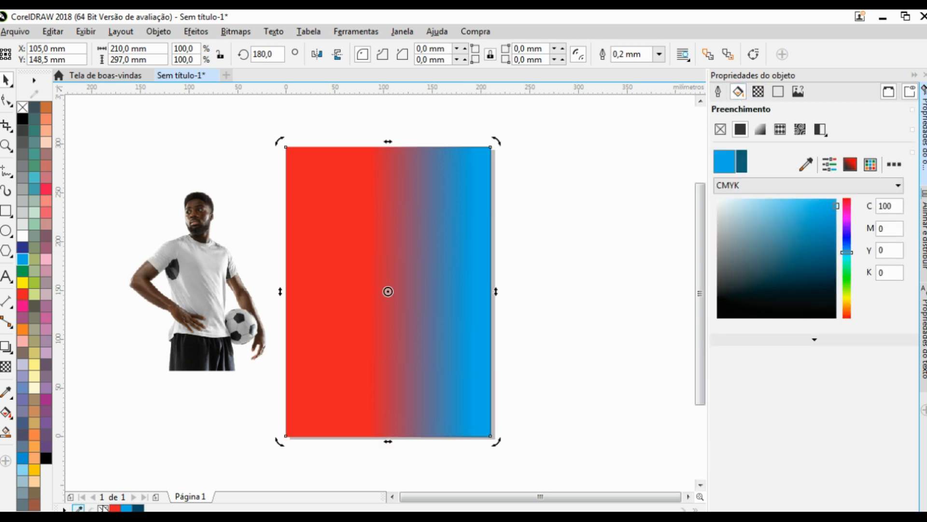
right_click(102, 509)
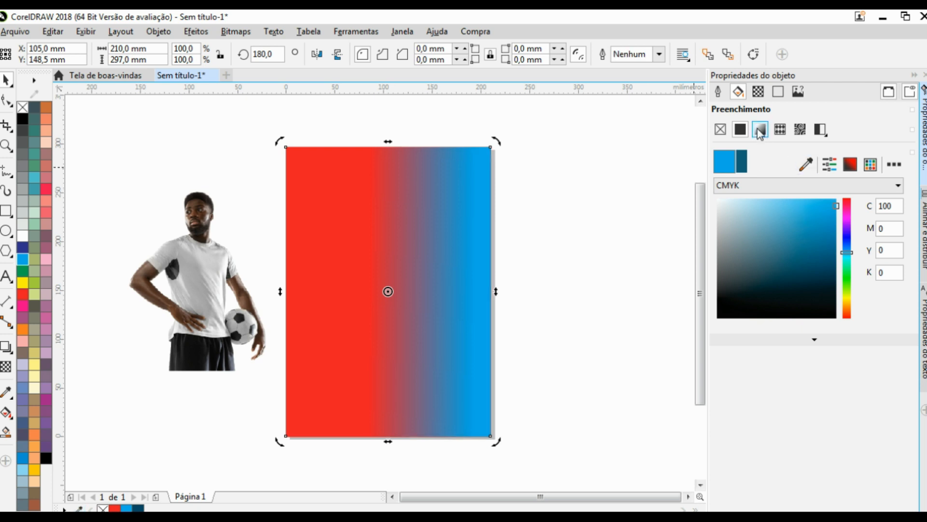
left_click(795, 231)
left_click(805, 269)
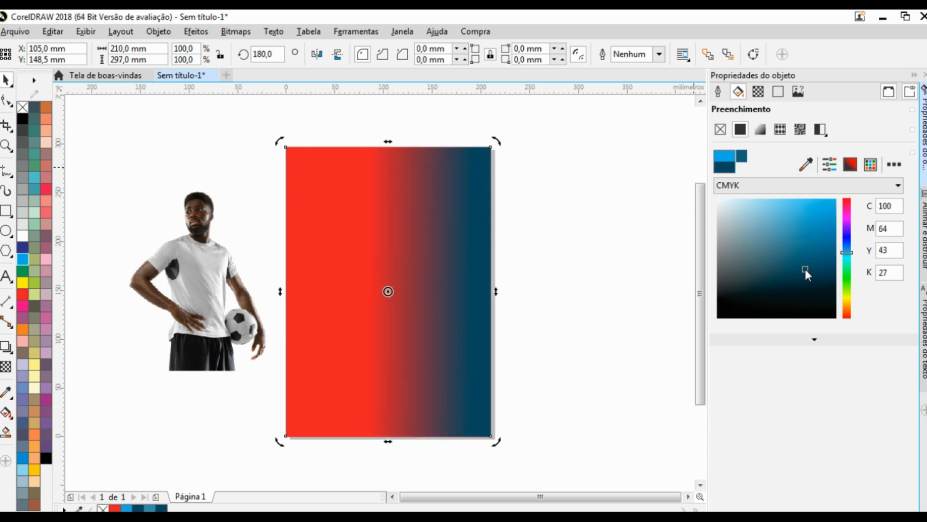
left_click(430, 275)
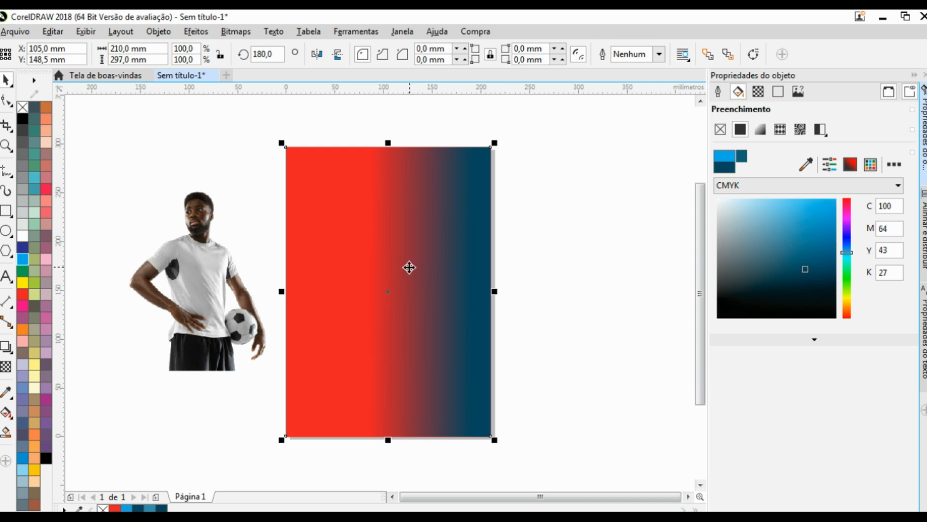
Lighten the blue rectangle's fill to C93 M47 Y18 K1.
left_click(6, 144)
left_click_drag(274, 130, 497, 438)
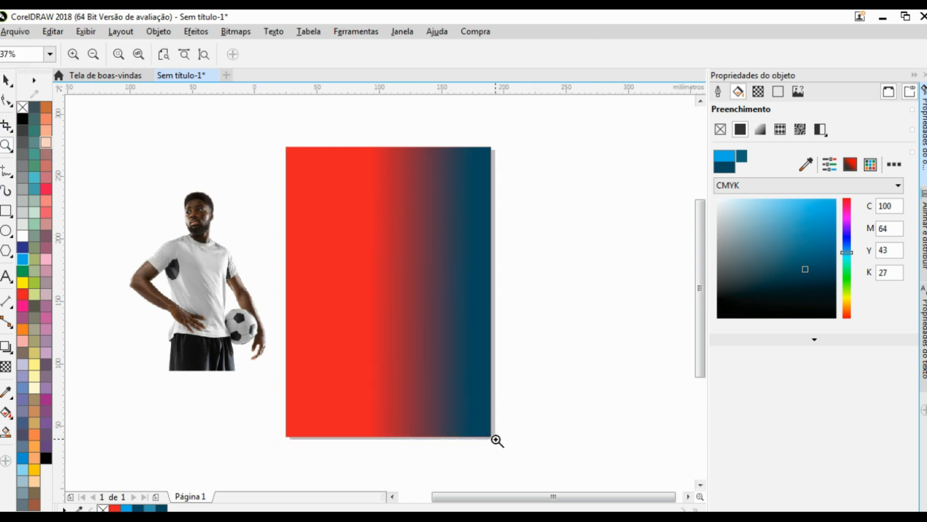
left_click(6, 80)
left_click(609, 202)
left_click(510, 257)
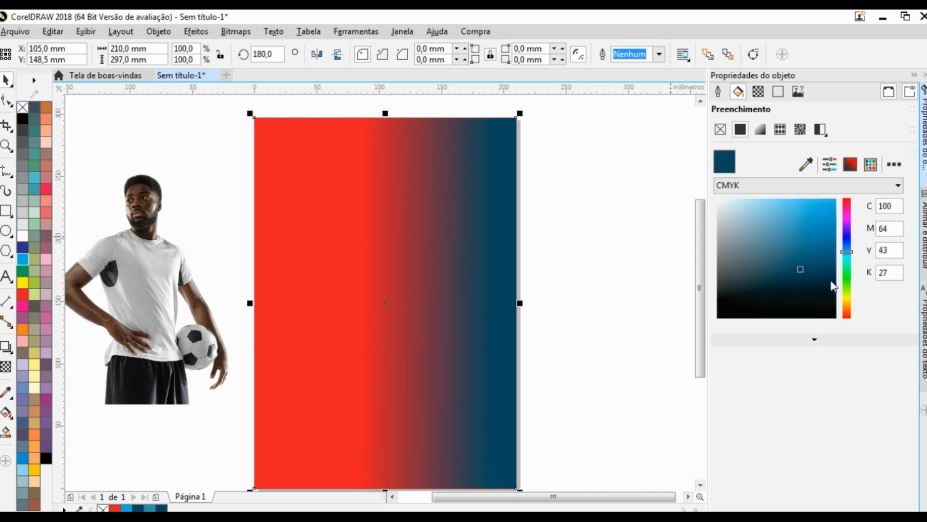
left_click(830, 241)
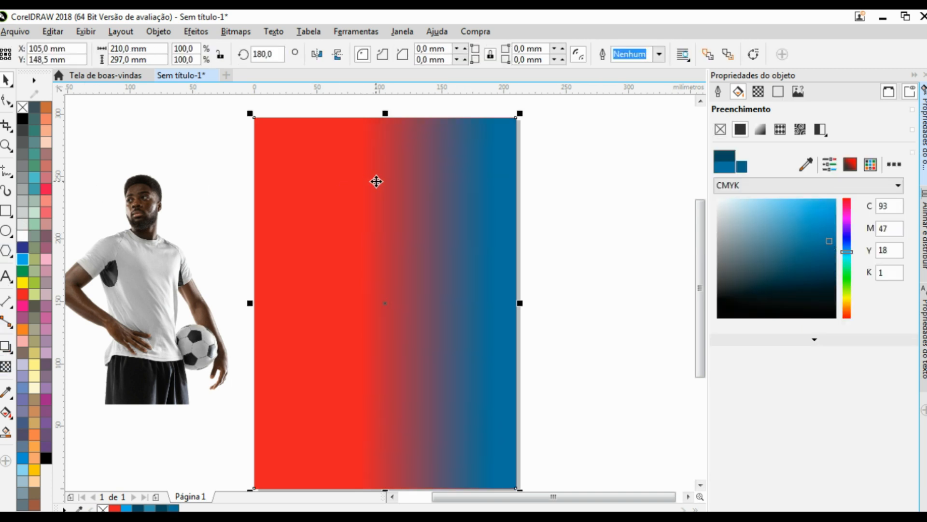
left_click(6, 412)
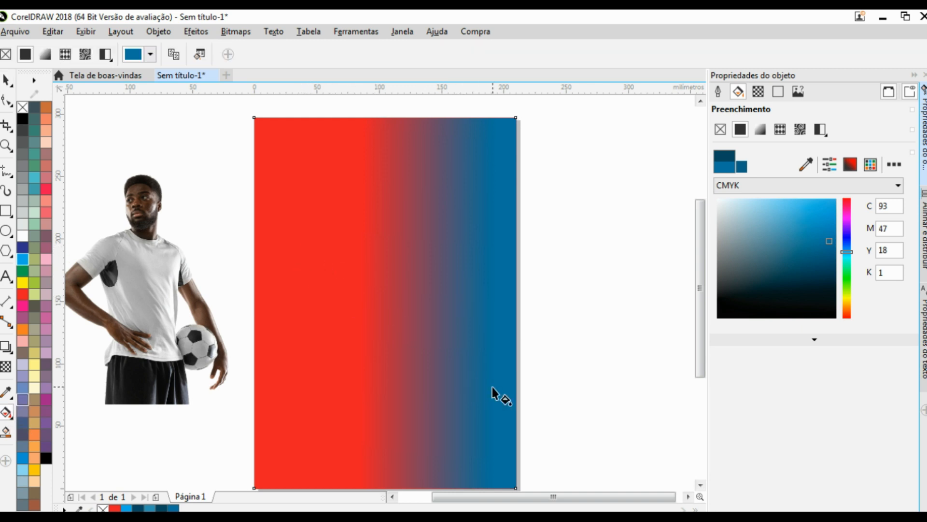
key("space")
left_click(592, 169)
left_click_drag(505, 180, 547, 187)
key("Escape")
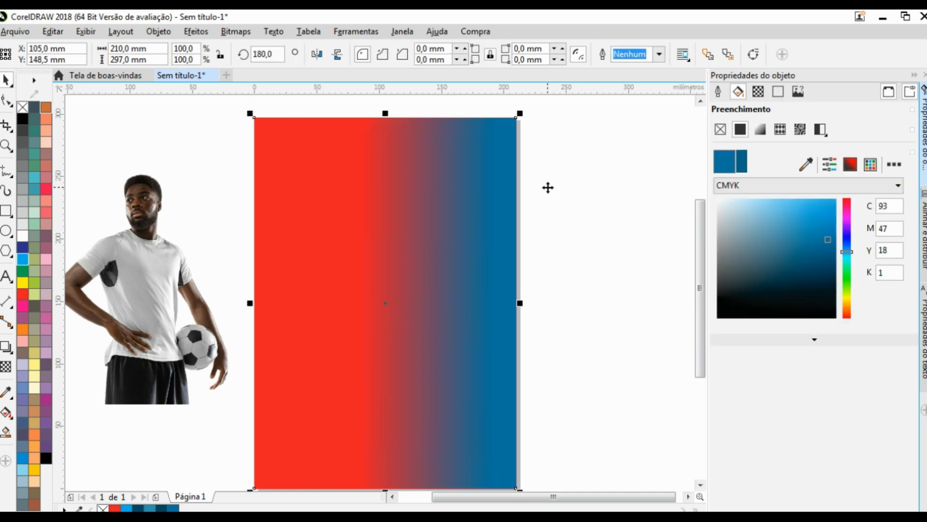
Adjust the blue rectangle's transparency so it fades wider and diagonally across the page, at about 8.6°.
left_click(577, 177)
left_click(505, 200)
left_click(6, 368)
left_click_drag(497, 288, 506, 354)
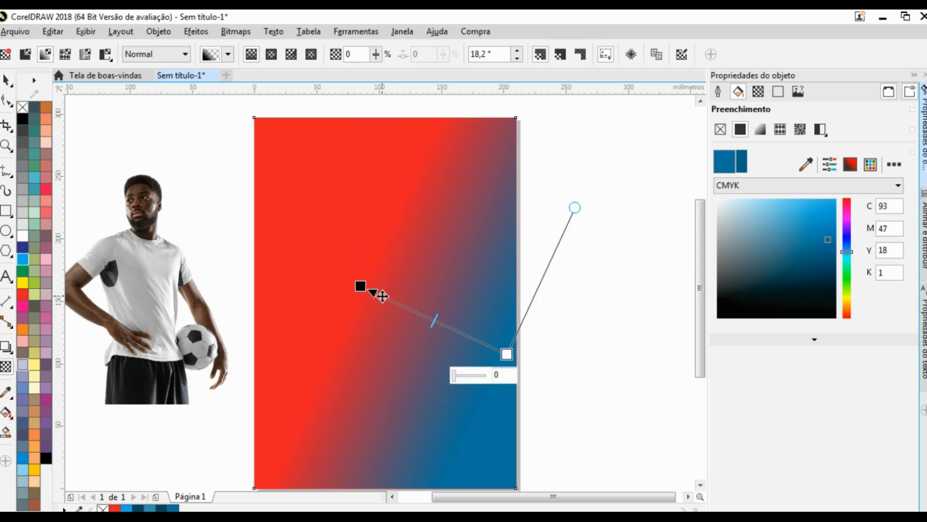
left_click_drag(368, 288, 303, 256)
left_click_drag(506, 354, 565, 321)
mouse_move(304, 256)
left_mouse_down()
mouse_move(235, 240)
mouse_move(315, 270)
left_mouse_up()
left_click_drag(565, 320, 490, 307)
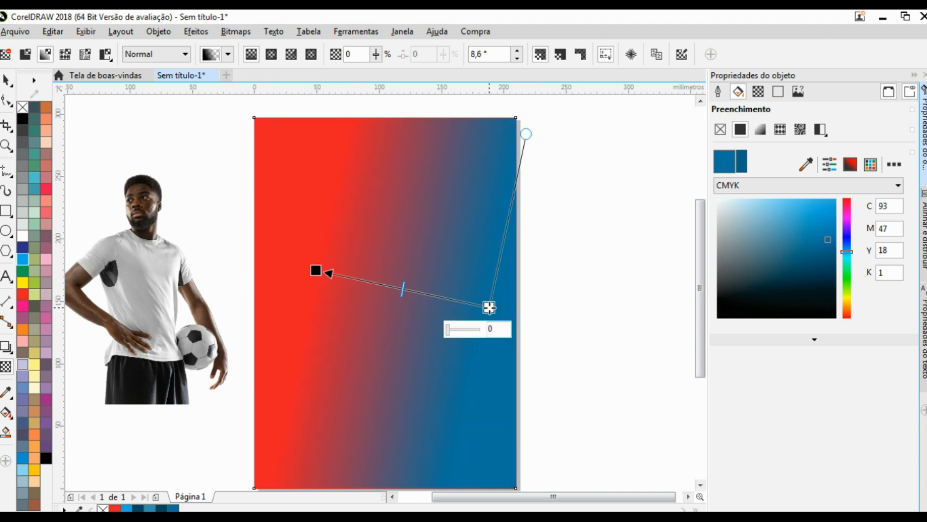
Set the blue rectangle's fill to a darker blue, C100 M68 Y38 K23.
left_click(816, 263)
left_click(813, 219)
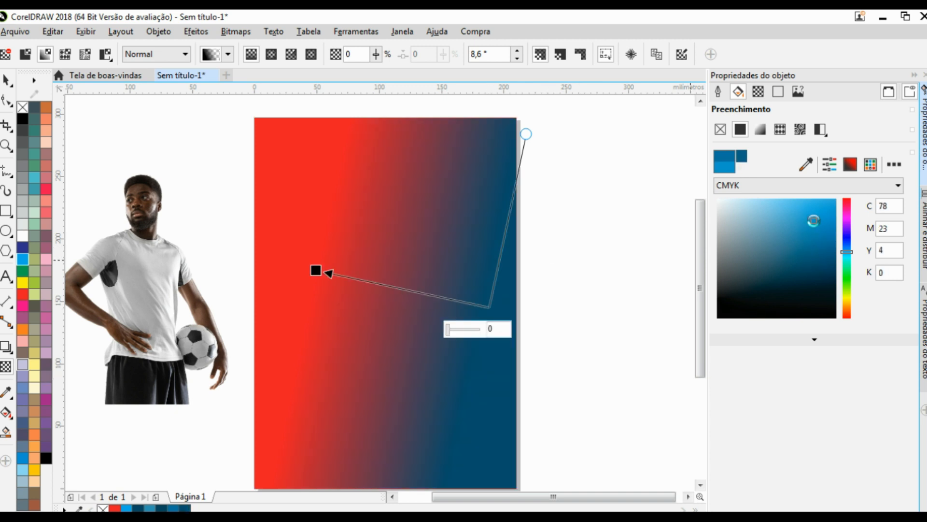
left_click(820, 239)
left_click(820, 266)
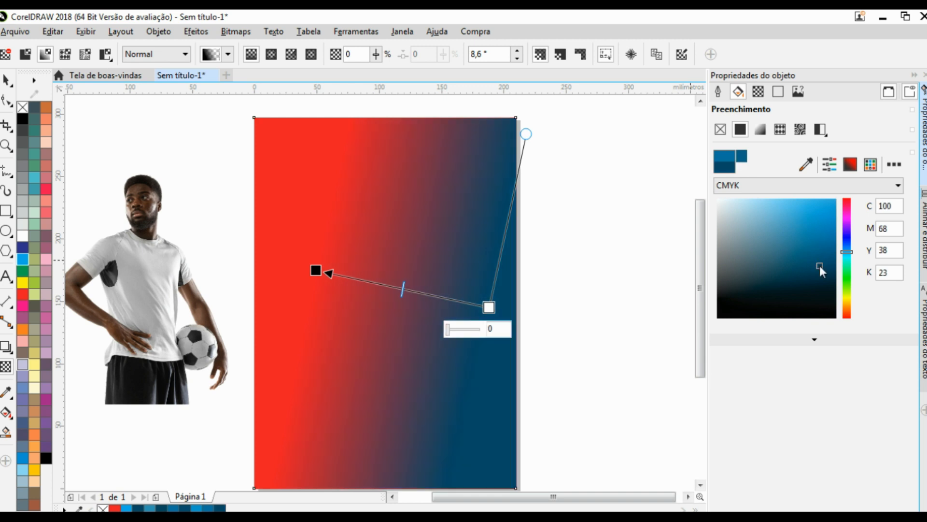
Lighten the blue rectangle's fill to C91 M45 Y19 K1.
left_click(817, 241)
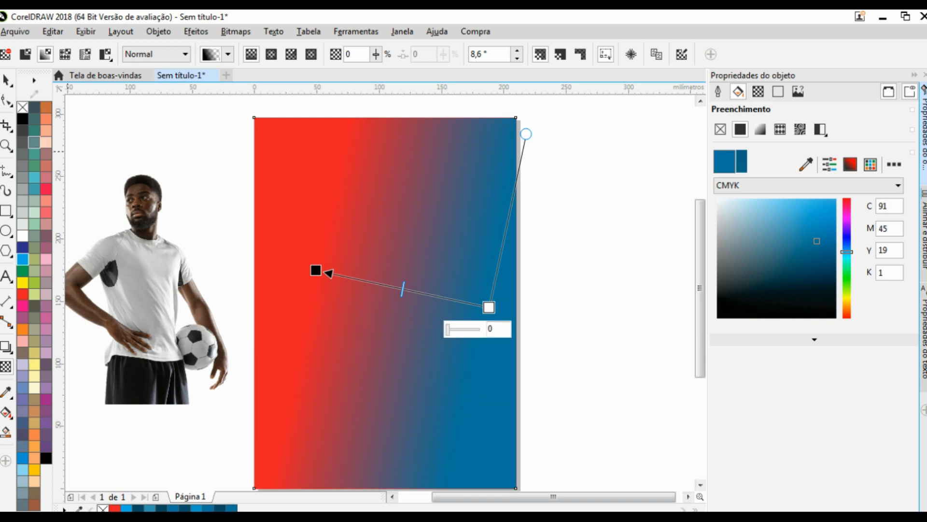
left_click(7, 79)
left_click(536, 265)
left_click(370, 243)
key("Escape")
left_click(491, 364)
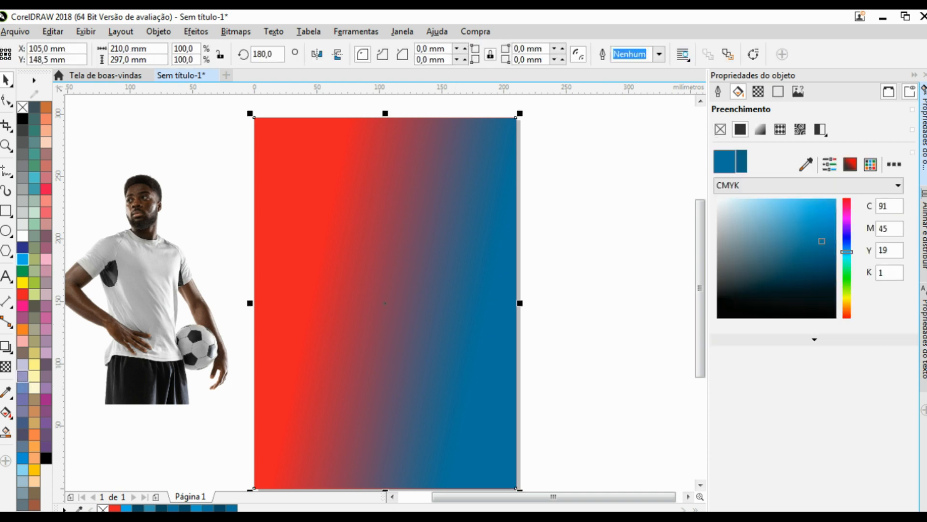
Straighten the blue rectangle's linear transparency to run almost horizontally, at about 0.2°, fading from the right edge toward the page's left part.
left_click(6, 367)
left_click_drag(315, 267, 488, 306)
mouse_move(314, 267)
left_mouse_down()
mouse_move(306, 302)
mouse_move(359, 305)
left_mouse_up()
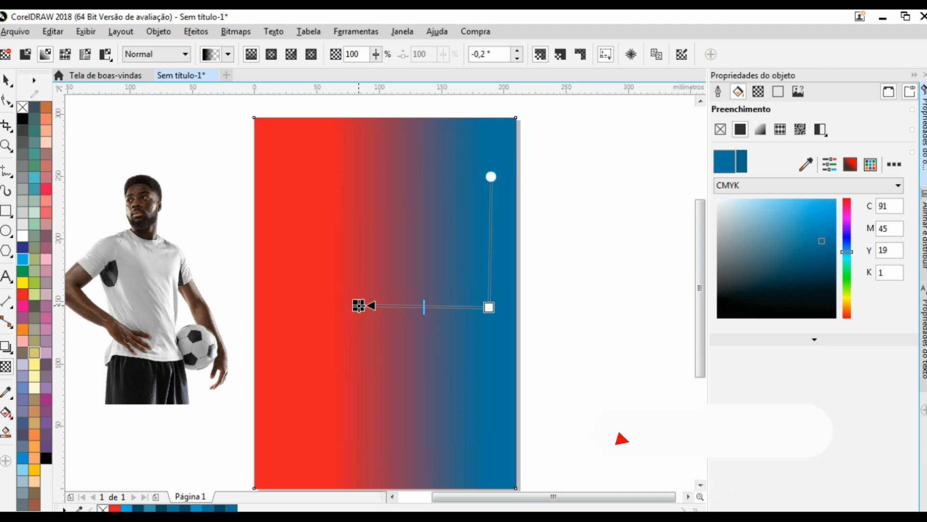
left_click_drag(488, 308, 522, 310)
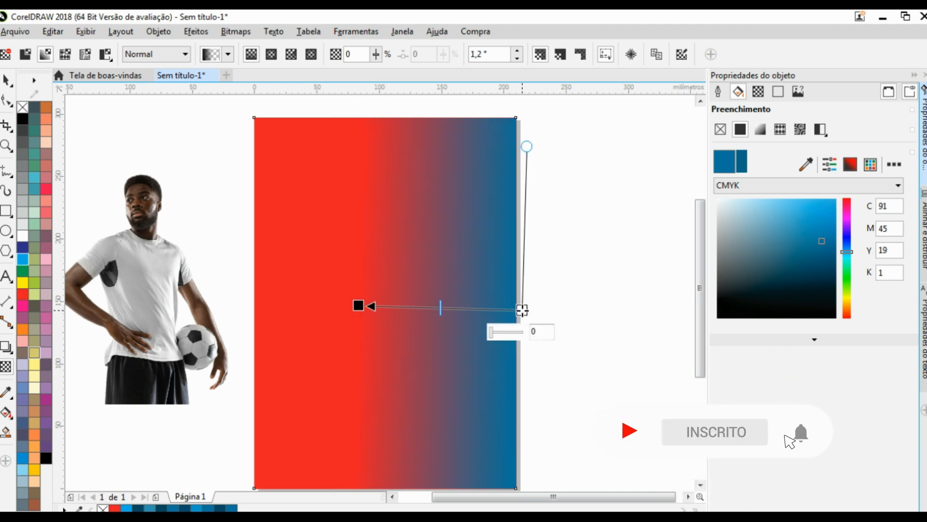
left_click_drag(445, 308, 464, 311)
left_click_drag(376, 307, 333, 306)
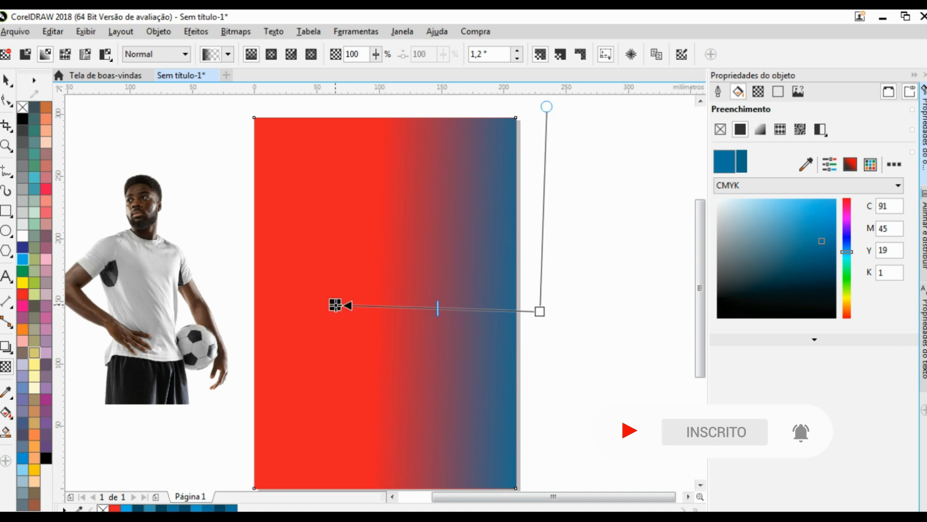
left_click_drag(536, 312, 505, 308)
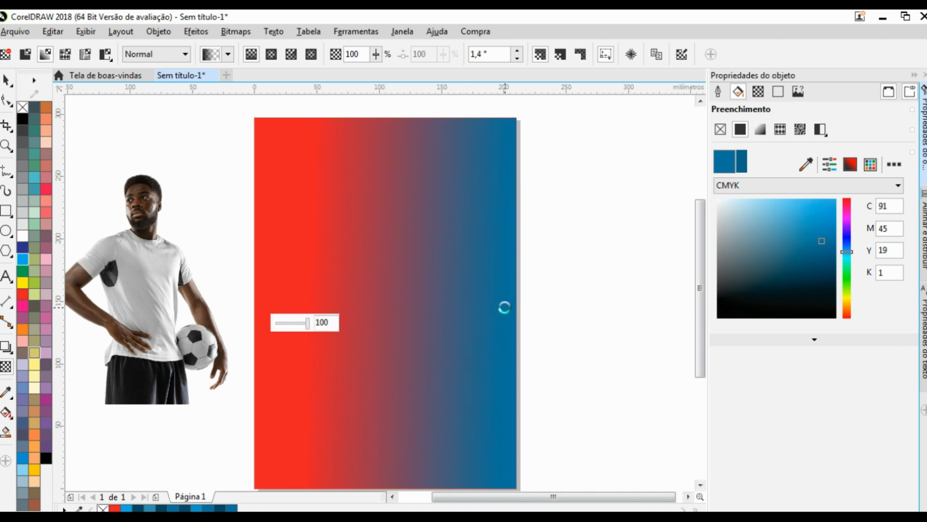
left_click_drag(316, 309, 337, 314)
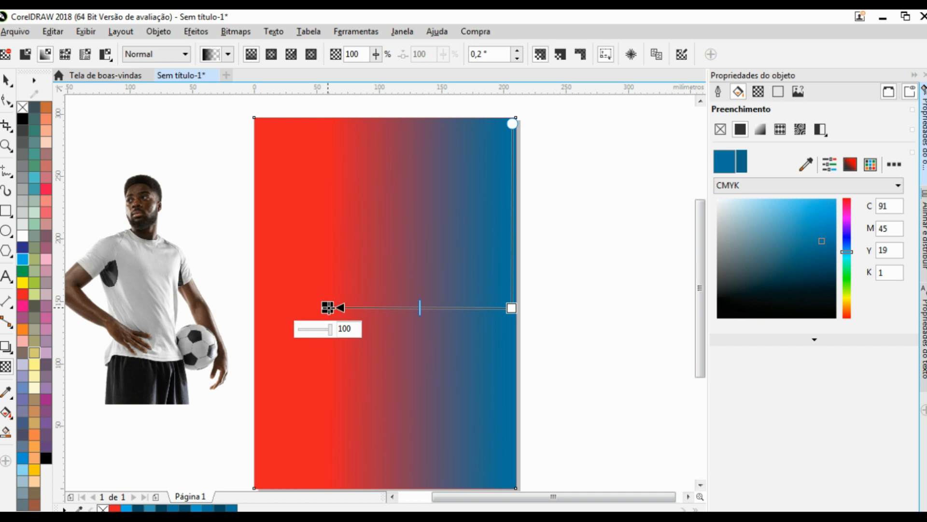
left_click(6, 80)
left_click(260, 159)
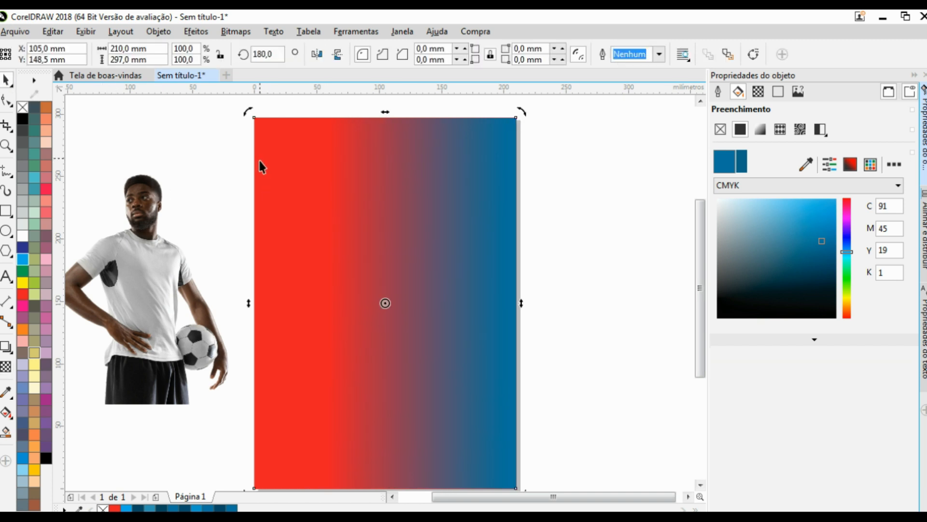
left_click(563, 195)
left_click(455, 249)
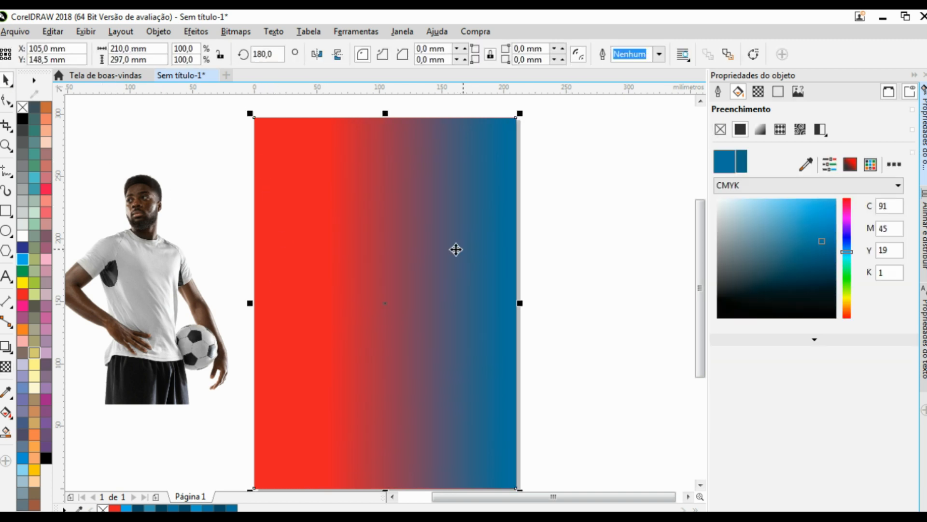
left_click(153, 257)
left_click(189, 169)
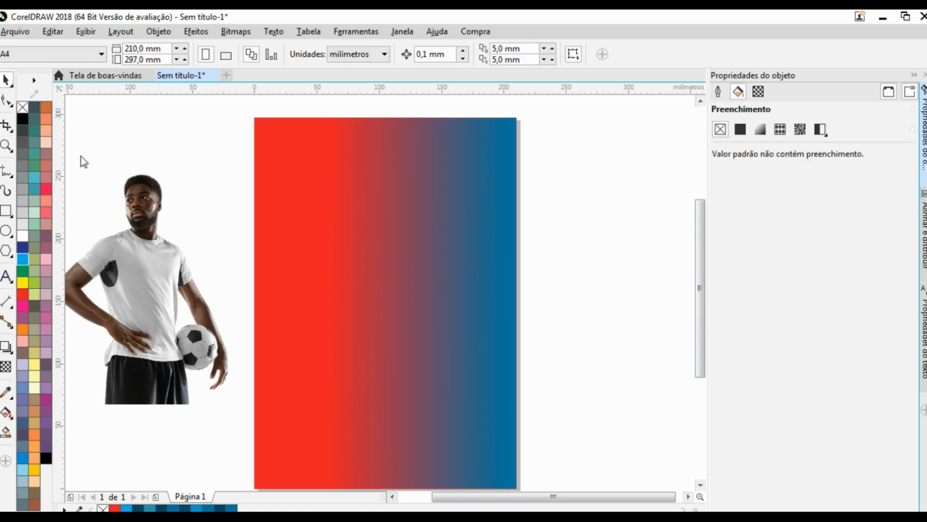
key("F8")
left_click(153, 208)
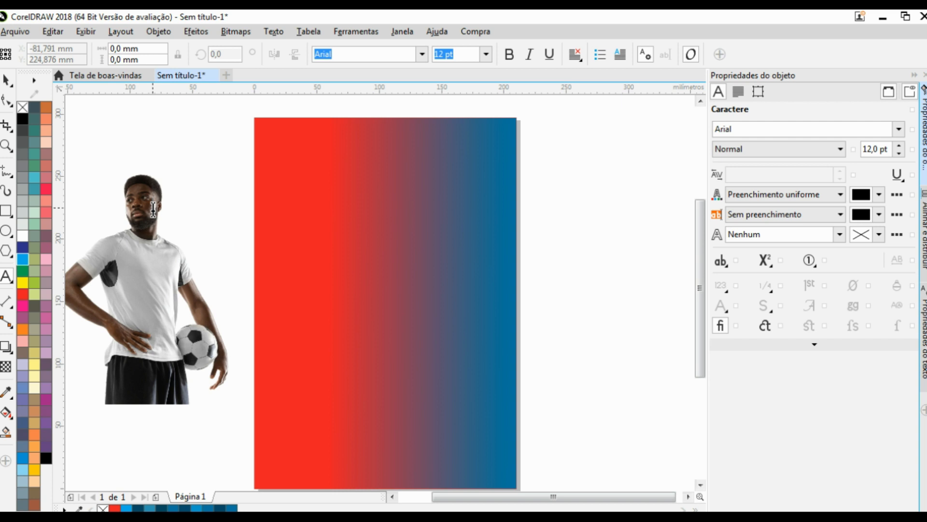
left_click(6, 83)
Move the soccer player photo onto the middle of the page and bring it in front of the blue rectangle.
left_click(177, 286)
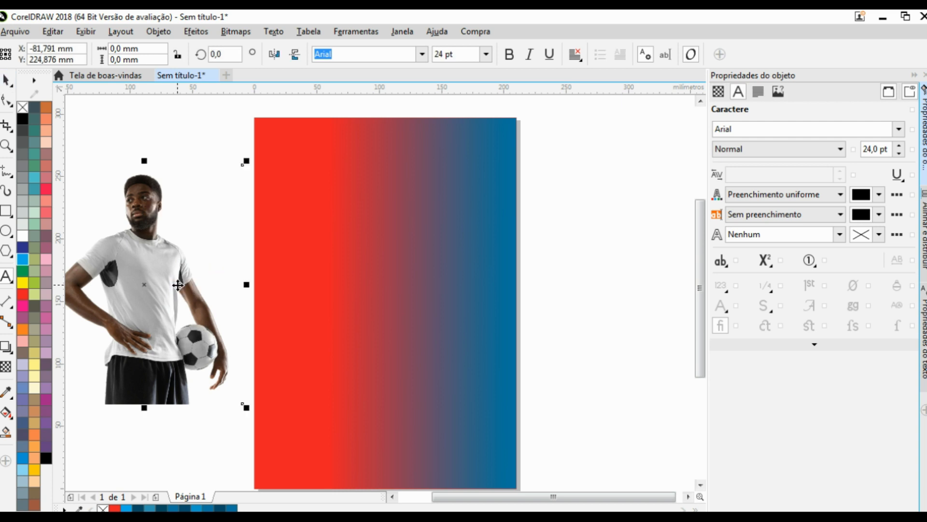
left_click_drag(164, 271, 401, 298)
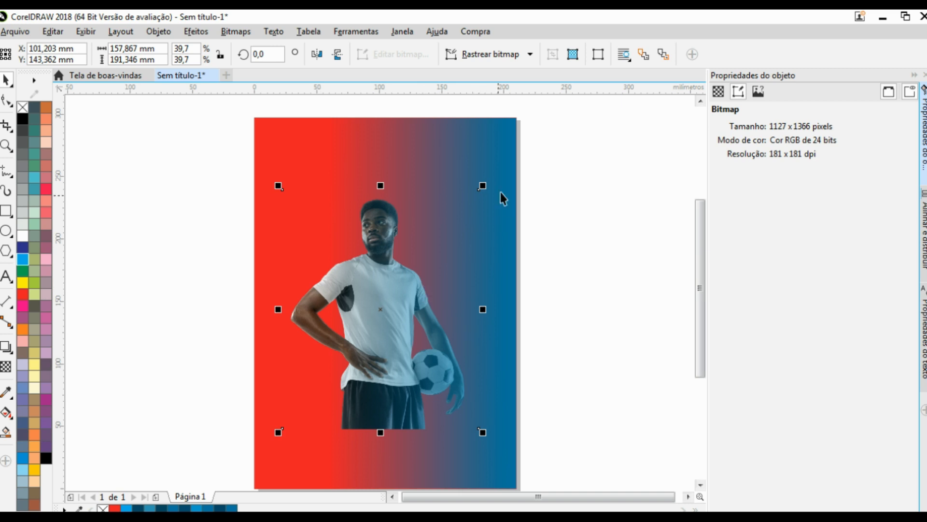
left_click(541, 163)
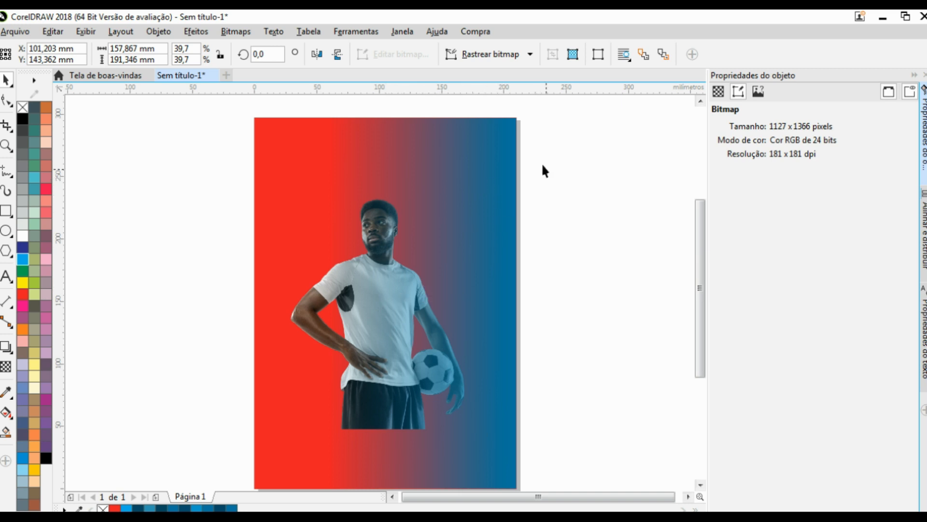
left_click_drag(509, 133, 589, 156)
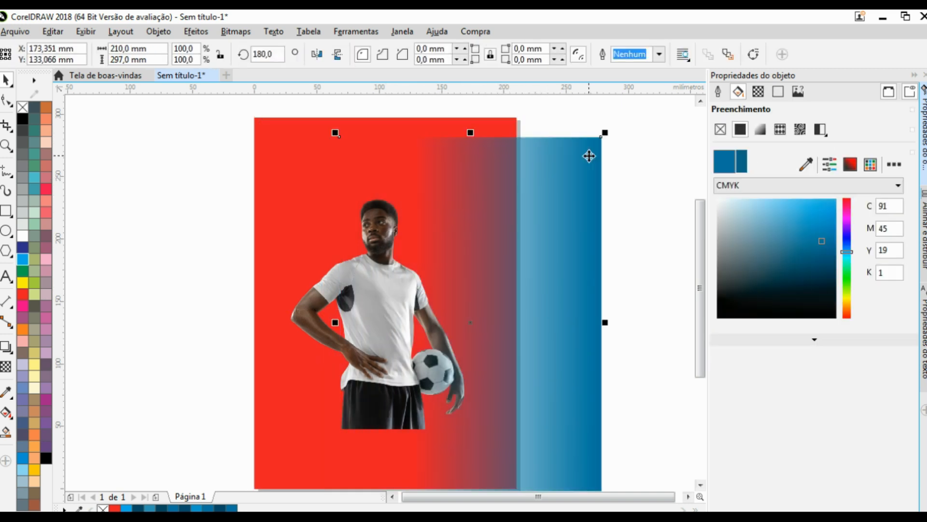
key("Escape")
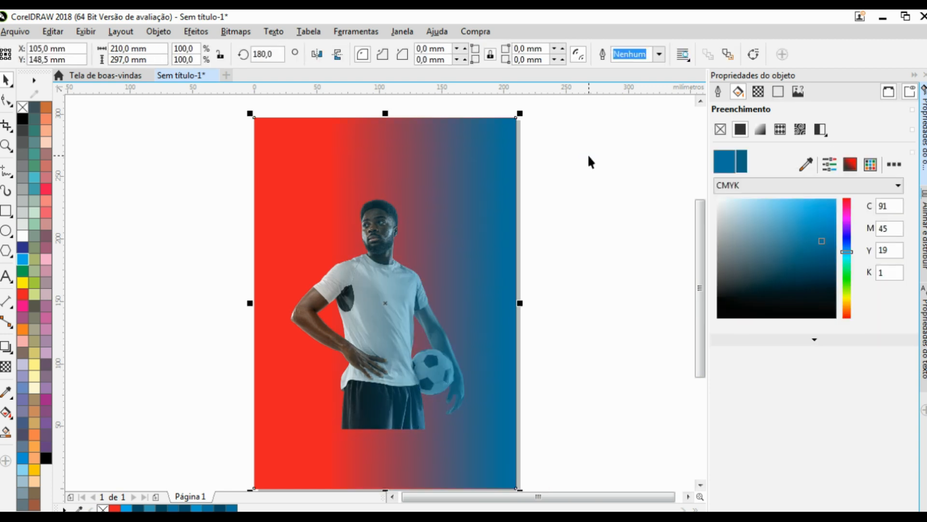
left_click_drag(202, 177, 488, 446)
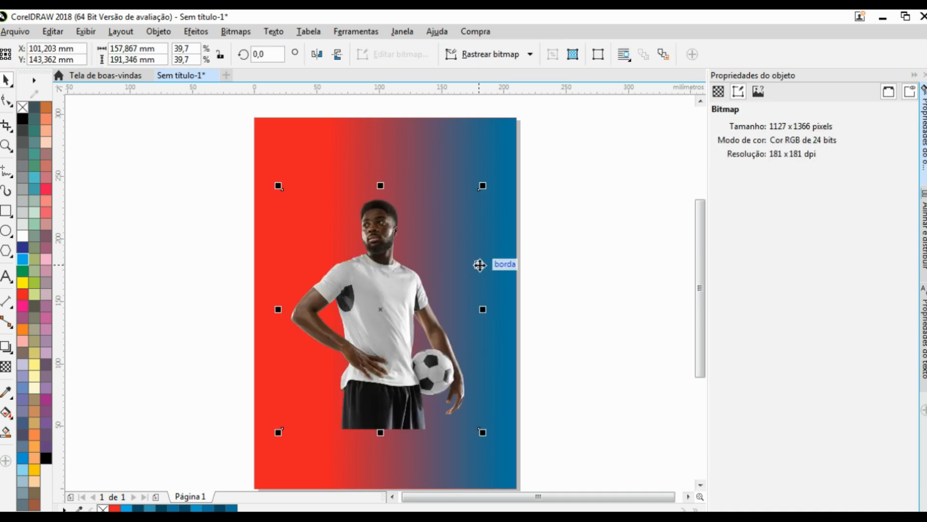
Enlarge the player photo proportionally to 63.8% and shift it up and right, to about X 111.3 mm, Y 153.6 mm.
left_click(488, 186)
left_click_drag(182, 164, 493, 469)
left_click_drag(482, 185, 548, 114)
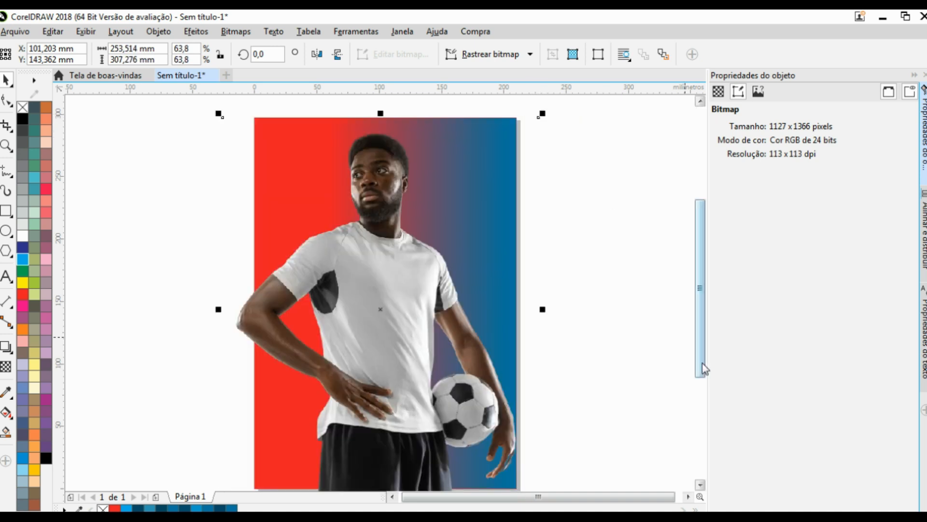
scroll(431, 266, "down", 2)
scroll(403, 337, "up", 2)
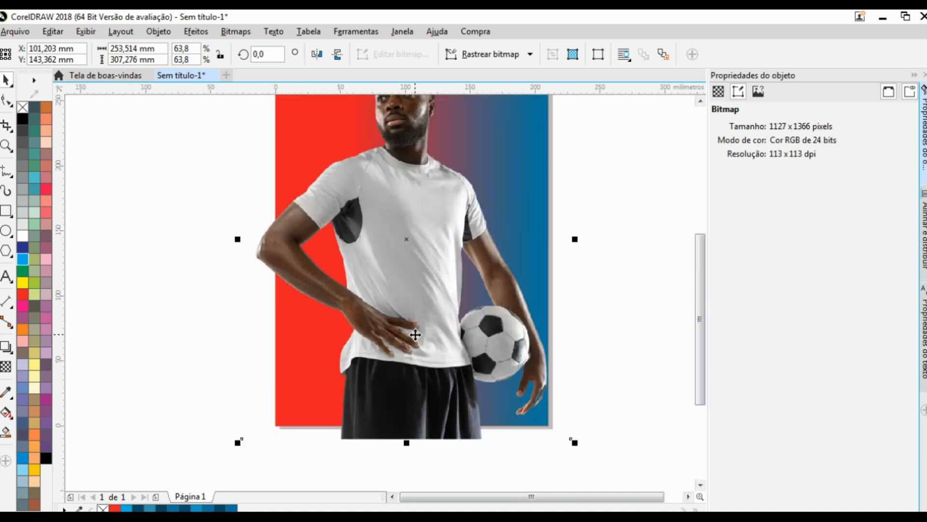
scroll(415, 334, "down", 2)
scroll(411, 251, "up", 2)
left_click_drag(408, 284, 422, 271)
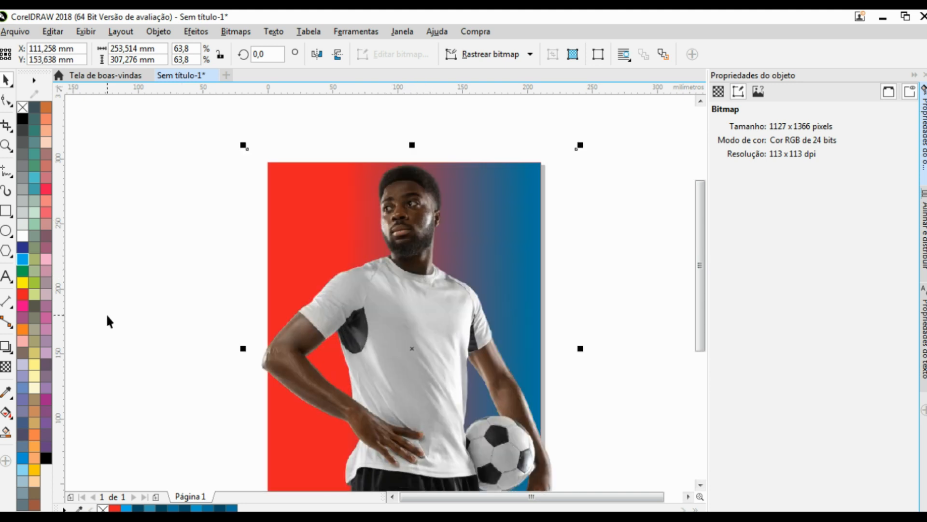
Duplicate the player photo to the left of the page and scale the copy down.
left_click_drag(357, 294, 92, 273)
left_click_drag(316, 129, 262, 167)
left_click_drag(191, 268, 184, 233)
left_click(404, 289)
scroll(404, 289, "down", 2)
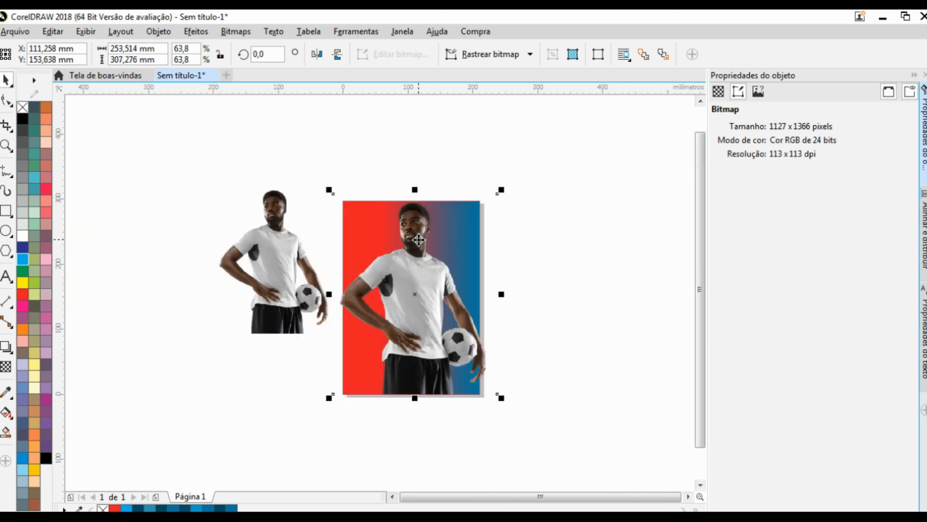
right_click(473, 347)
left_click(540, 130)
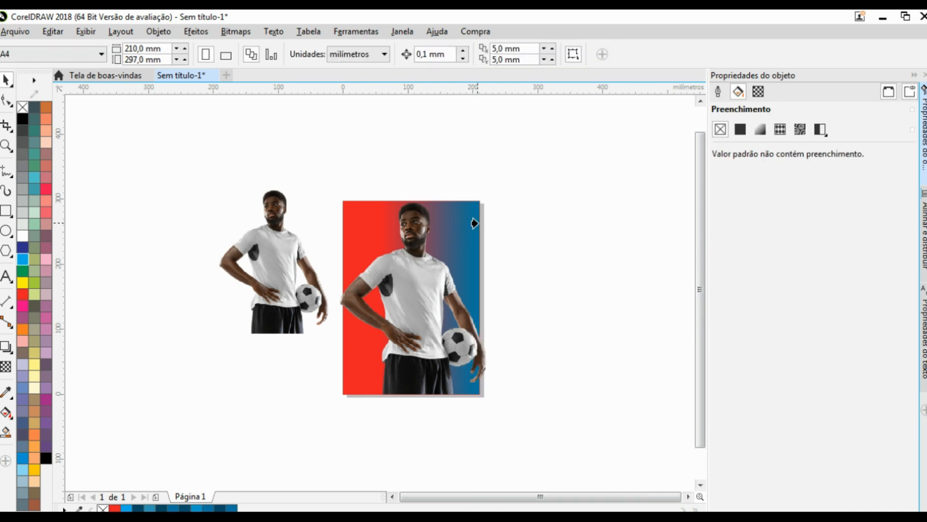
left_click(473, 223)
left_click(513, 312)
left_click(410, 259)
scroll(410, 259, "up", 1)
left_click(409, 260)
left_click(611, 197)
left_click(413, 308)
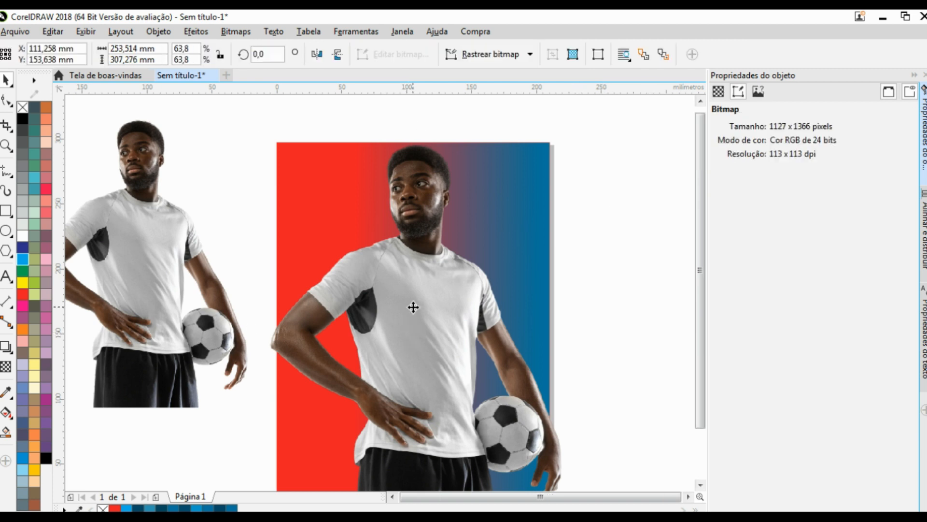
scroll(413, 307, "down", 1)
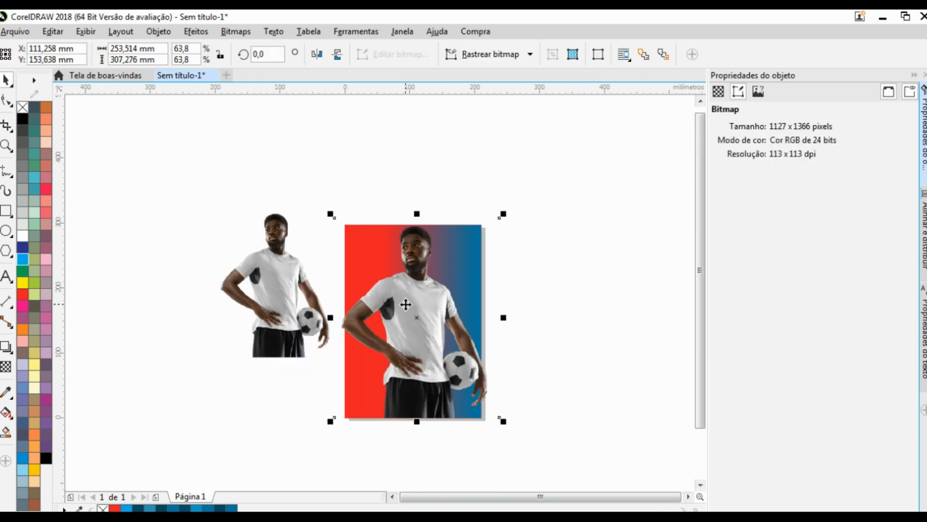
left_click(534, 185)
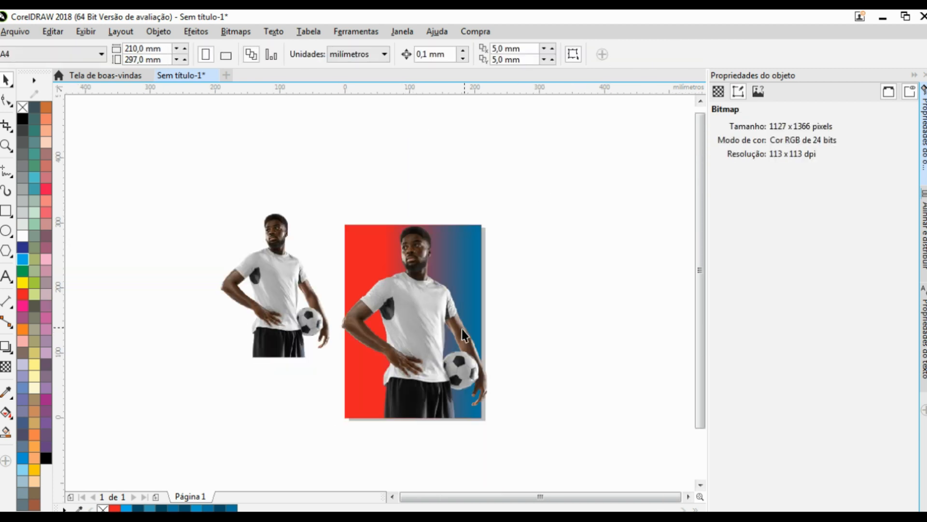
Apply a uniform transparency stronger than 45 to the large player photo on the page.
left_click(418, 315)
scroll(416, 301, "up", 1)
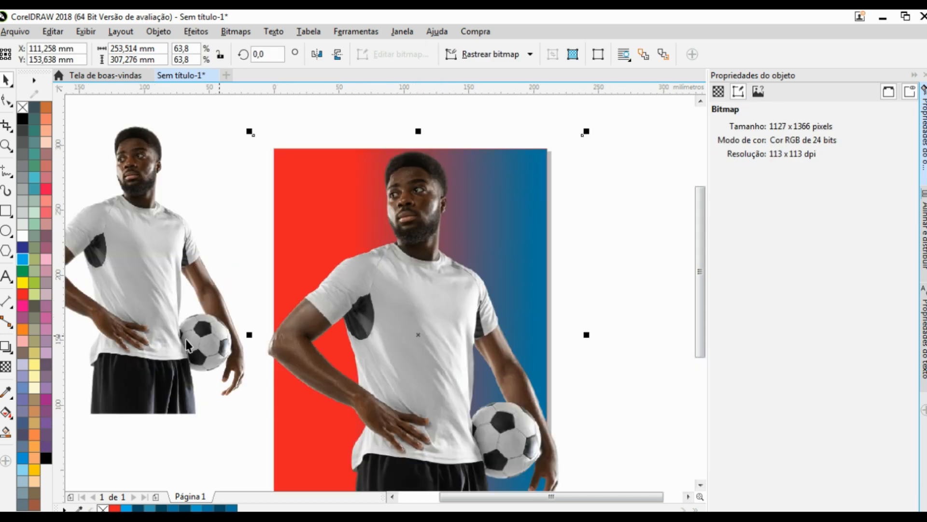
left_click(5, 366)
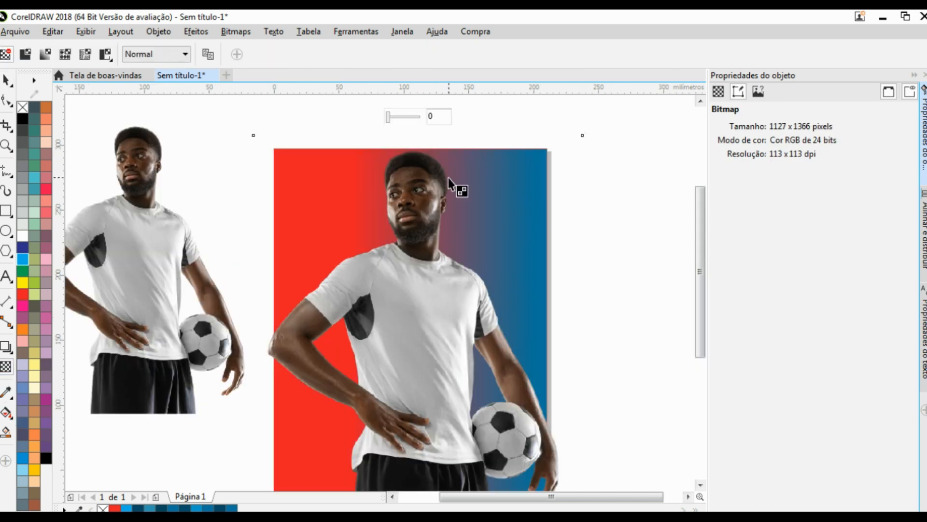
left_click(404, 117)
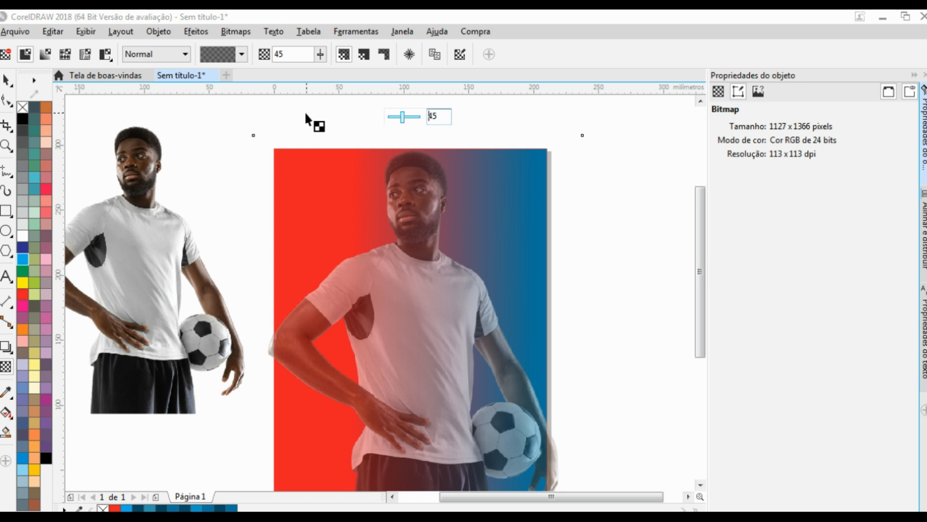
left_click(409, 117)
left_click_drag(416, 122, 409, 117)
left_click(8, 83)
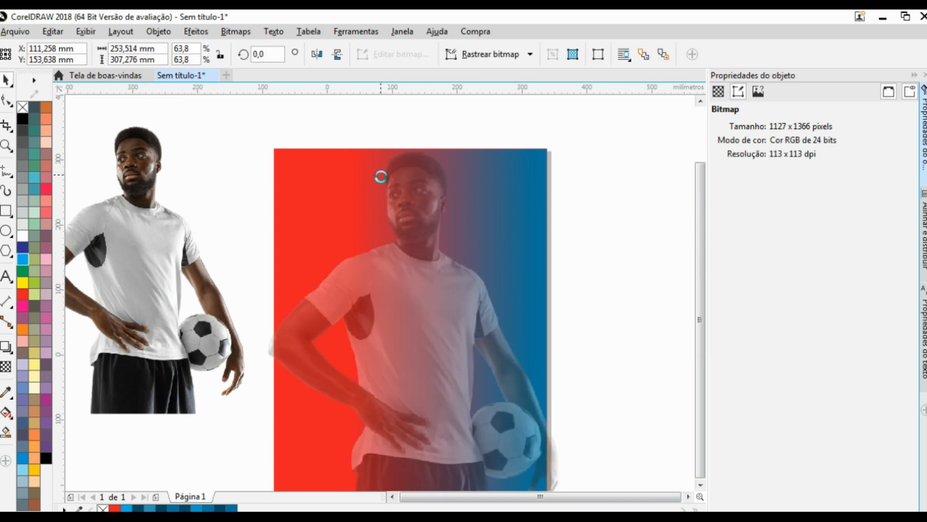
Scale the faded player photo down proportionally to 57.2%, about 228 × 276 mm, around its centre.
scroll(381, 176, "down", 1)
left_click(469, 296)
left_click(447, 306)
scroll(447, 305, "up", 1)
scroll(483, 203, "down", 1)
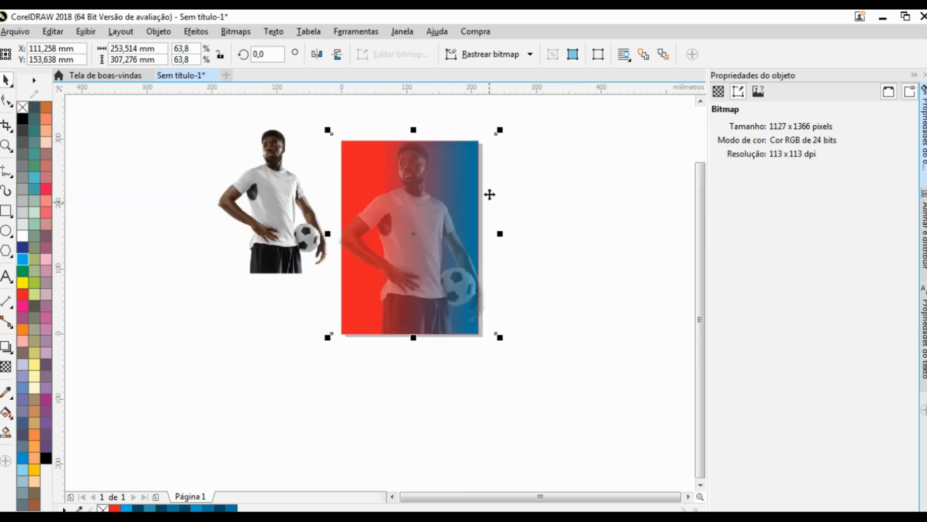
scroll(499, 140, "up", 1)
left_click_drag(503, 138, 488, 139)
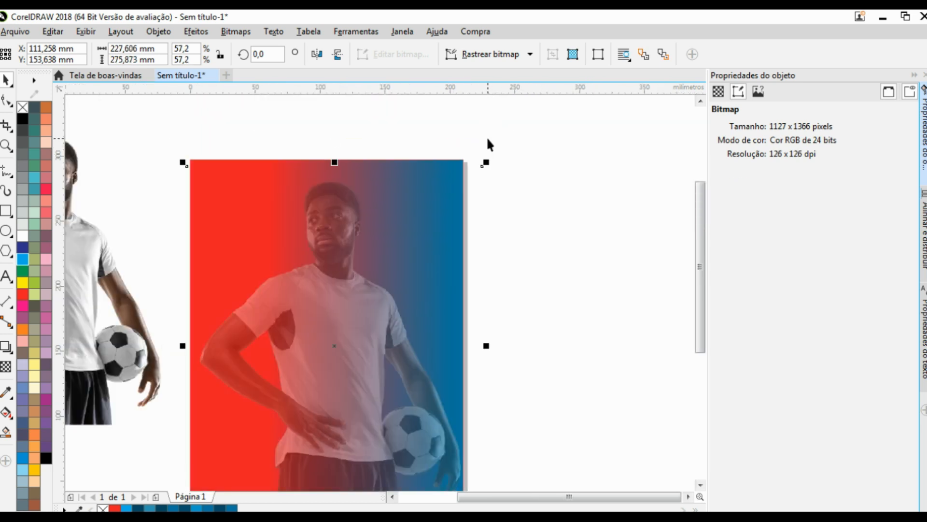
scroll(488, 140, "down", 1)
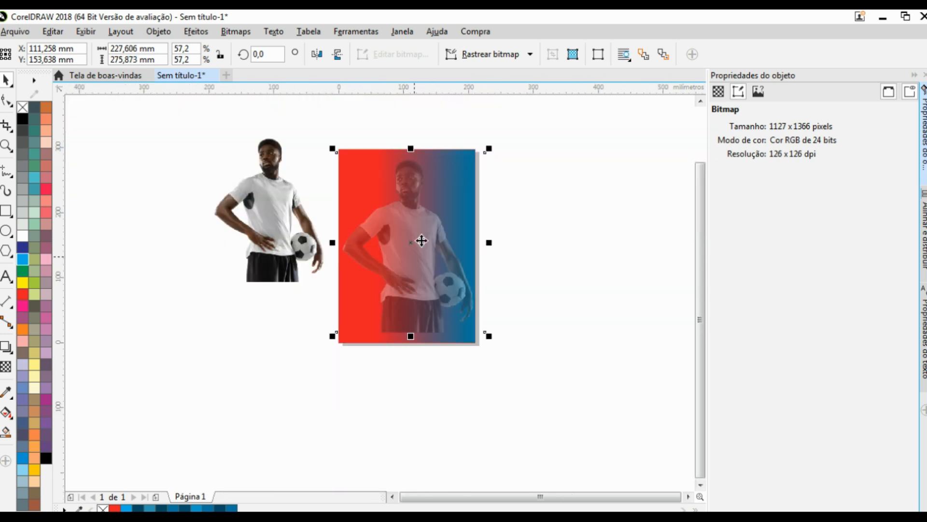
scroll(439, 192, "up", 1)
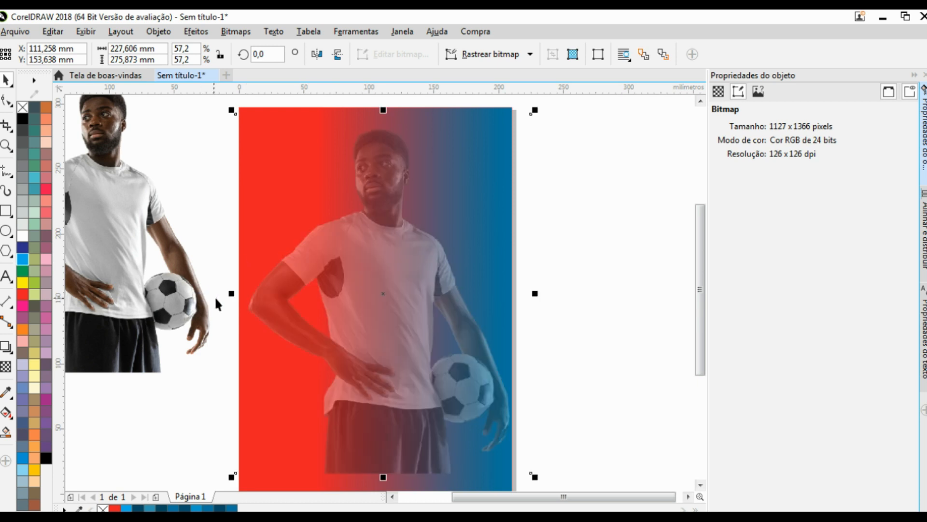
left_click(7, 127)
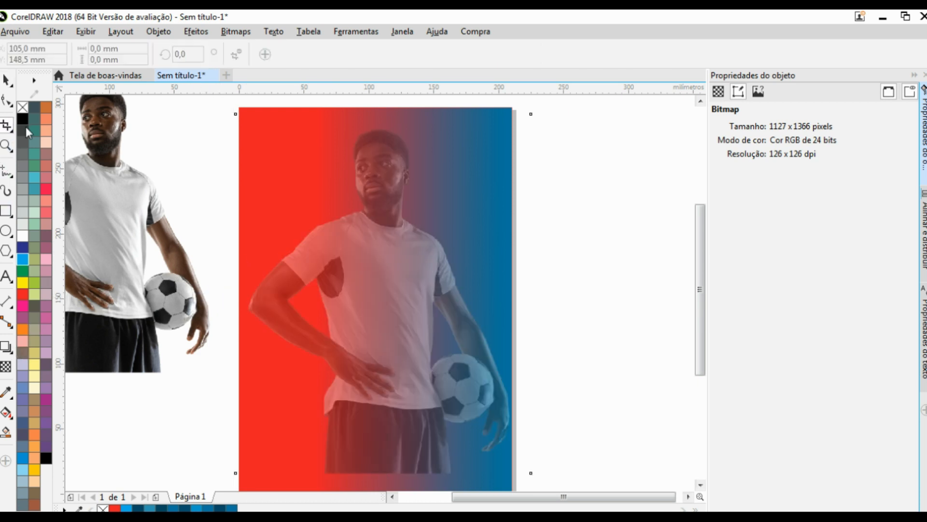
scroll(506, 271, "down", 1)
scroll(432, 346, "up", 1)
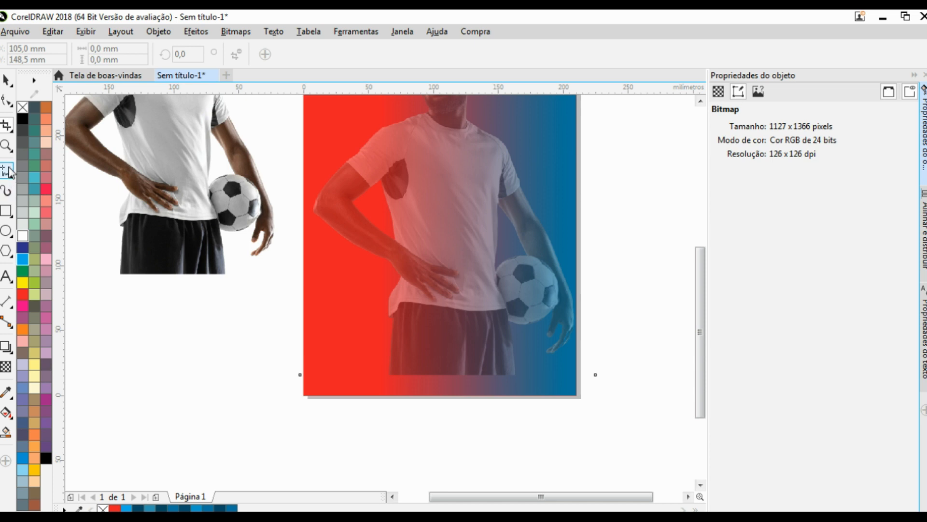
Apply a linear gradient transparency to the large player photo, running downward at about -88.5° so the shorts fade out at the bottom.
left_click(6, 366)
left_click_drag(471, 284, 469, 374)
left_click_drag(471, 284, 473, 273)
left_click_drag(469, 374, 472, 353)
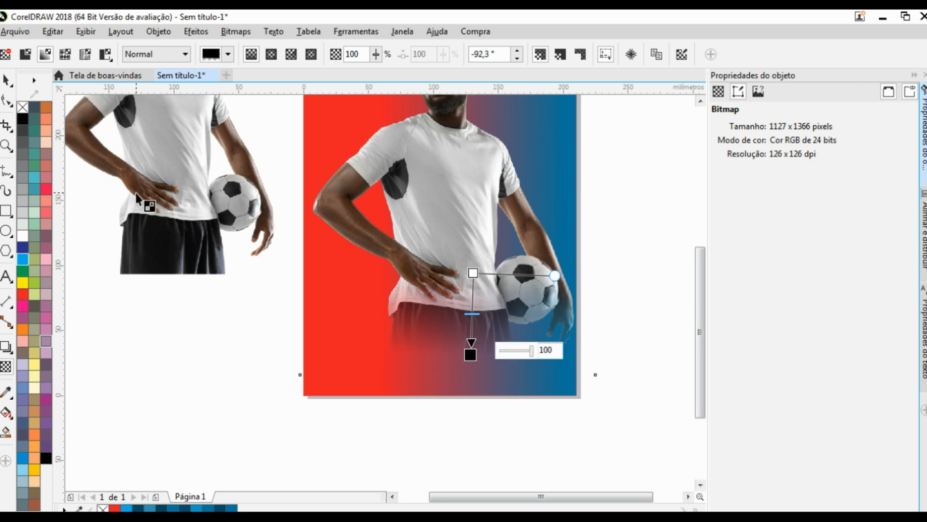
scroll(396, 312, "down", 2)
scroll(456, 246, "up", 2)
left_click_drag(413, 341, 409, 329)
left_click(7, 79)
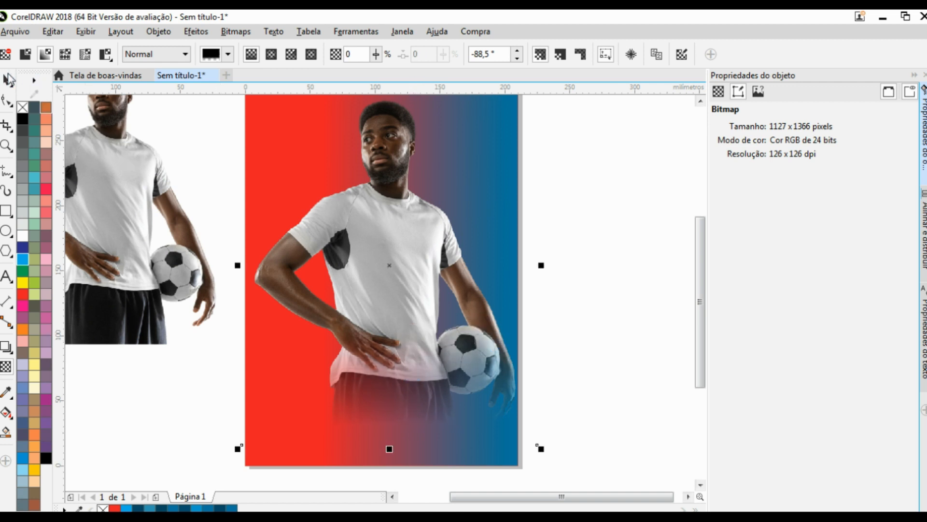
Examine the bottom fade of the large player photo against the gradient background and compare it with the copy beside the page.
scroll(367, 307, "down", 2)
left_click(566, 200)
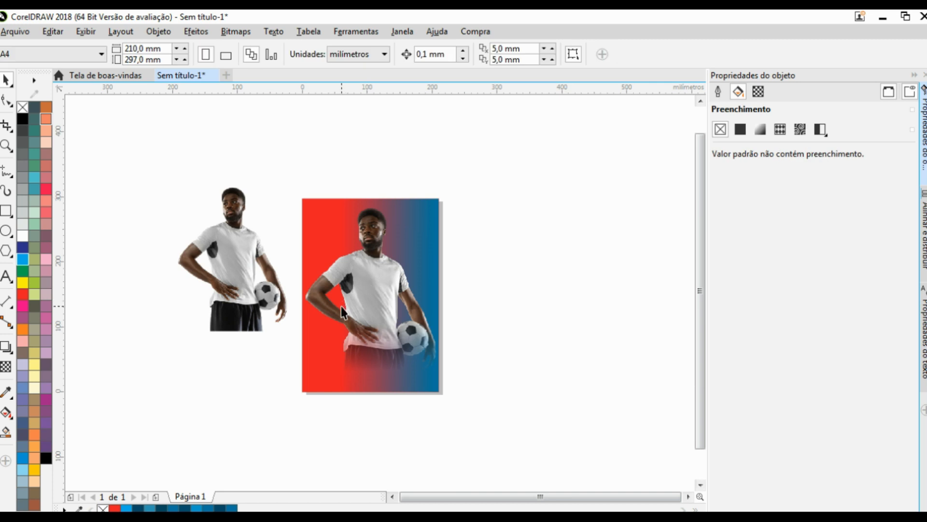
left_click(352, 280)
scroll(369, 295, "up", 2)
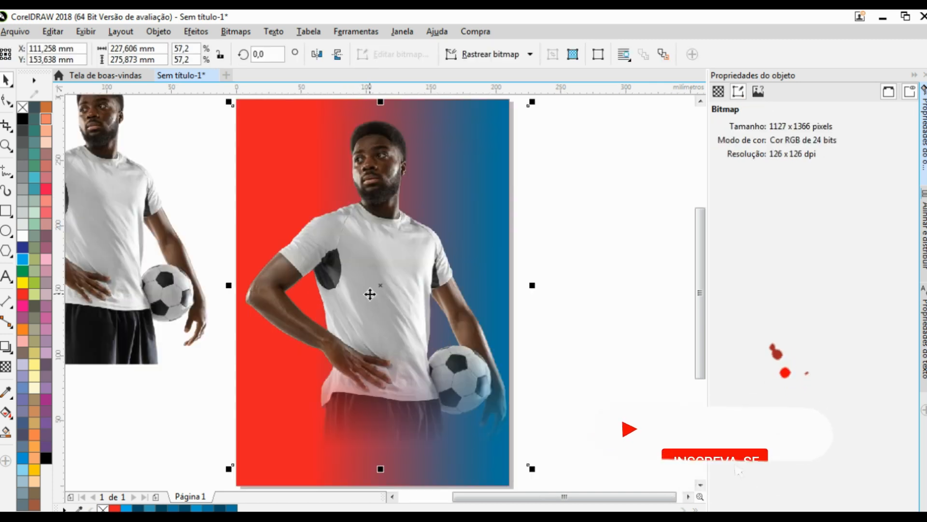
scroll(370, 295, "down", 2)
left_click(528, 153)
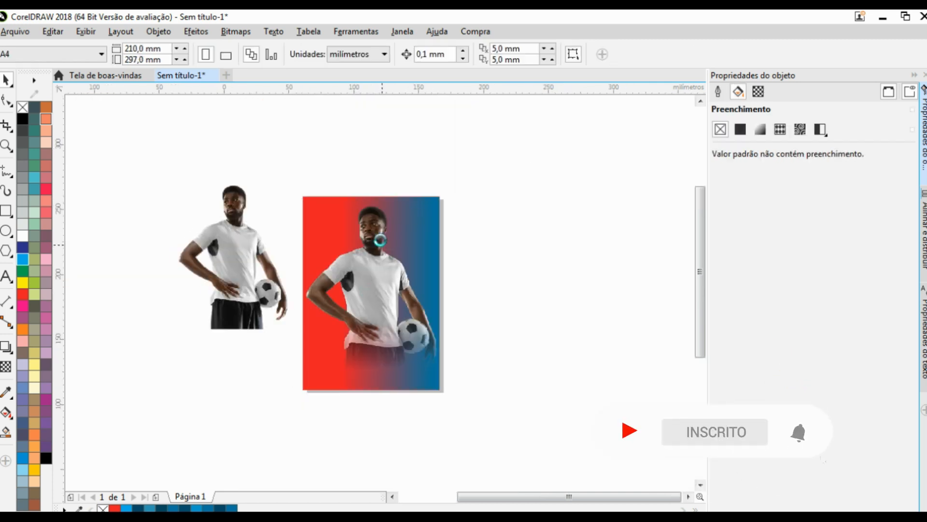
scroll(383, 245, "up", 2)
left_click(374, 218)
left_click(647, 160)
scroll(479, 289, "down", 2)
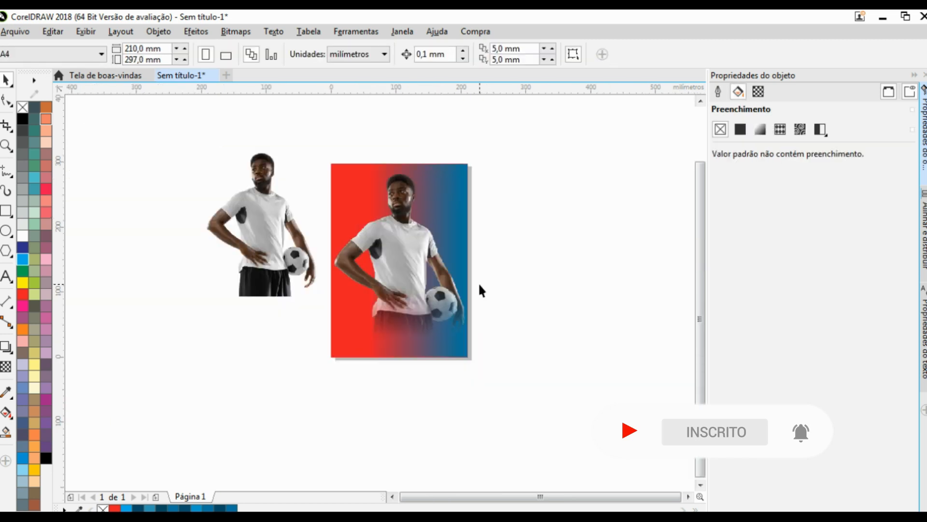
left_click(454, 290)
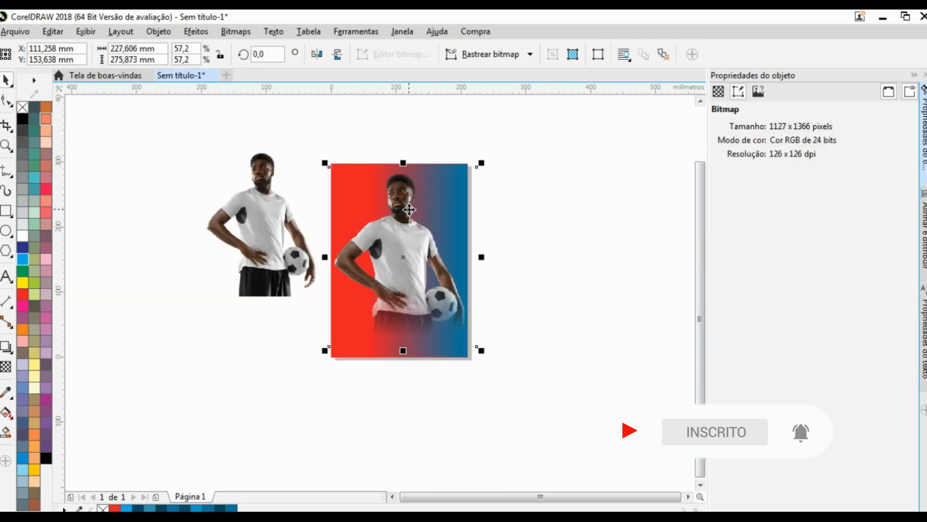
left_click(255, 181)
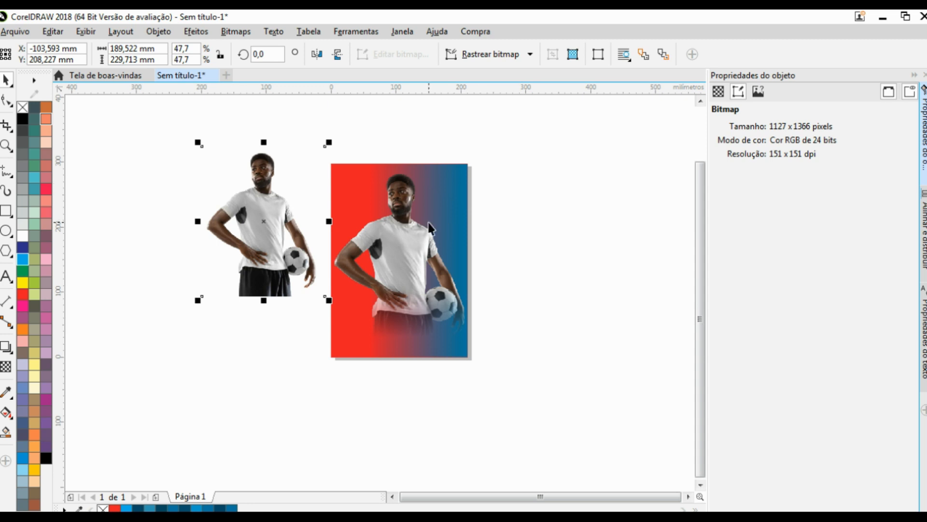
Scale the large player photo down to 49.7%, about 197 × 239 mm, centre it on the page and duplicate it to the right.
left_click(411, 239)
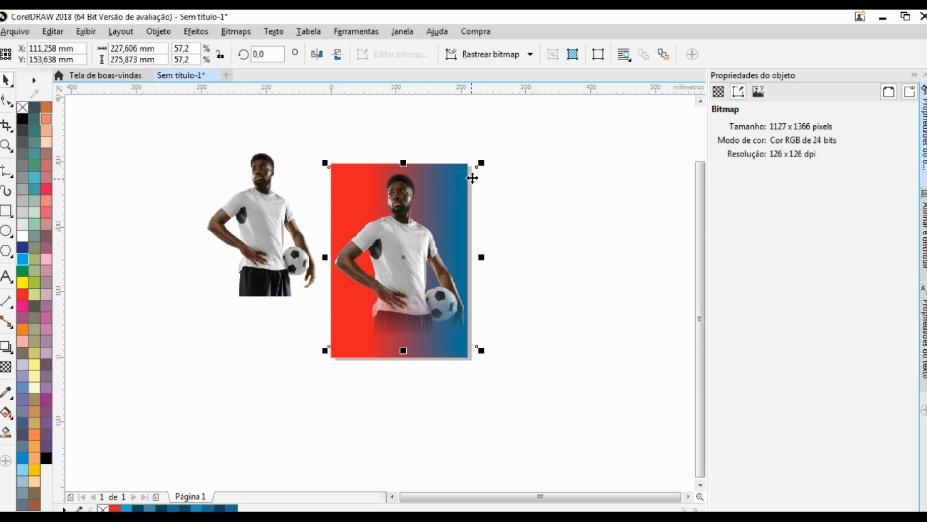
left_click_drag(485, 162, 475, 162)
scroll(410, 247, "up", 2)
scroll(404, 247, "down", 2)
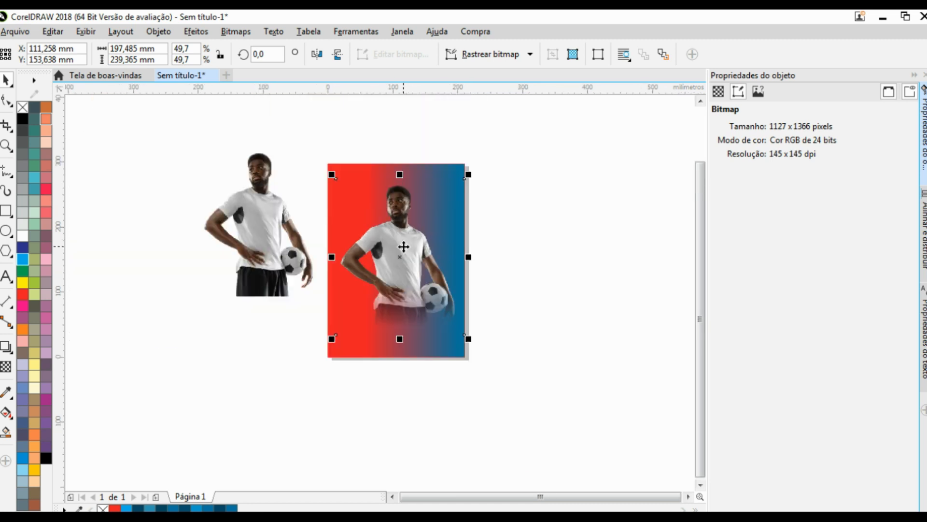
left_click_drag(379, 247, 425, 250)
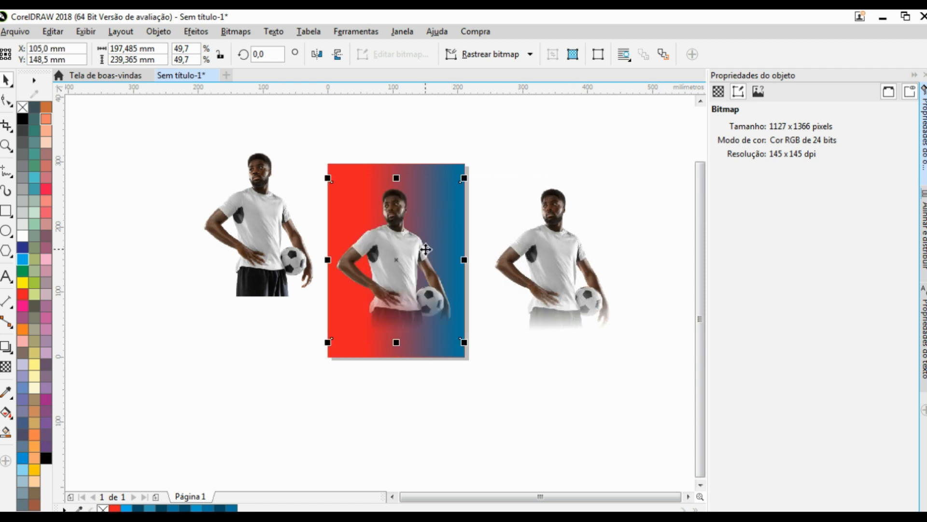
Stretch the gradient transparency of the photo on the page to start far above the head, then enlarge this ghosted photo slightly.
key("shift+F2")
left_click(7, 368)
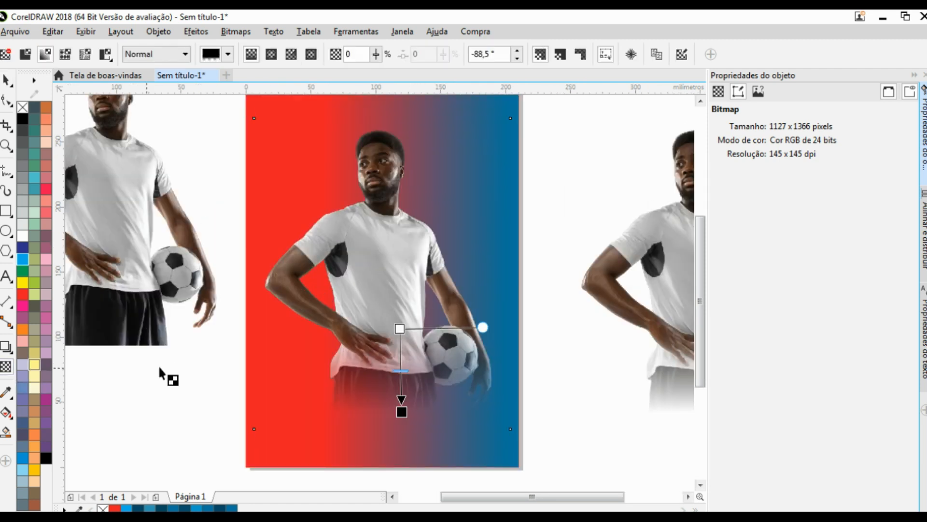
left_click_drag(402, 329, 430, 120)
scroll(398, 337, "down", 2)
left_click_drag(406, 241, 420, 158)
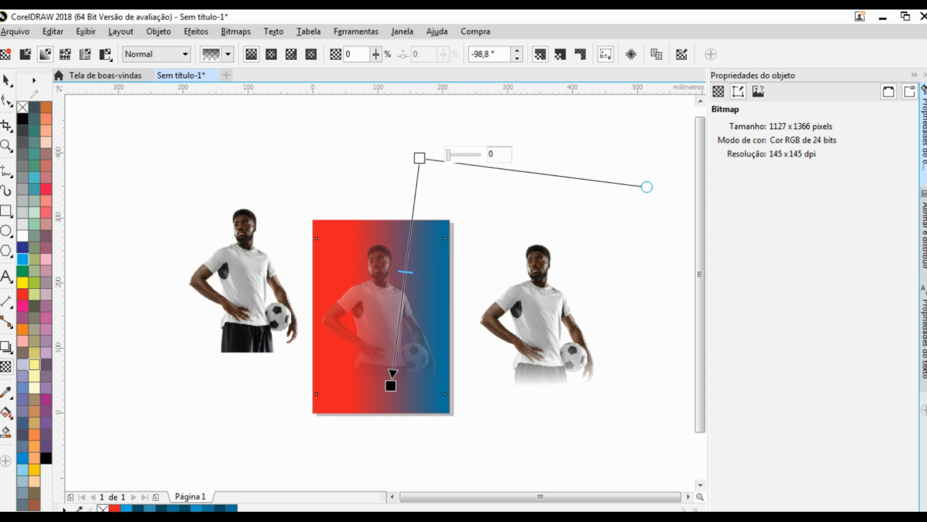
left_click(4, 83)
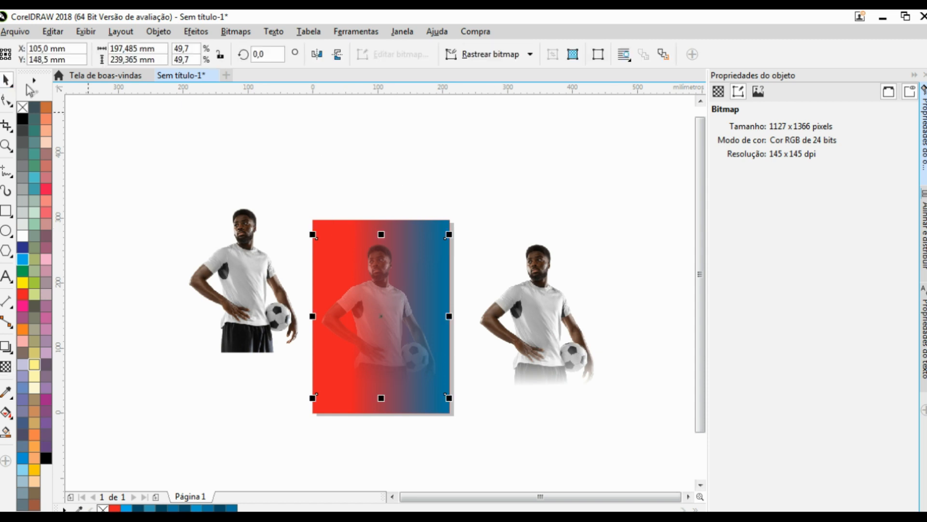
left_click_drag(449, 236, 459, 215)
Move the clearer player copy from beside the page over the ghosted photo, to about X 111.3 mm, Y 148.5 mm.
left_click(545, 203)
left_click(538, 309)
left_click_drag(541, 306, 393, 304)
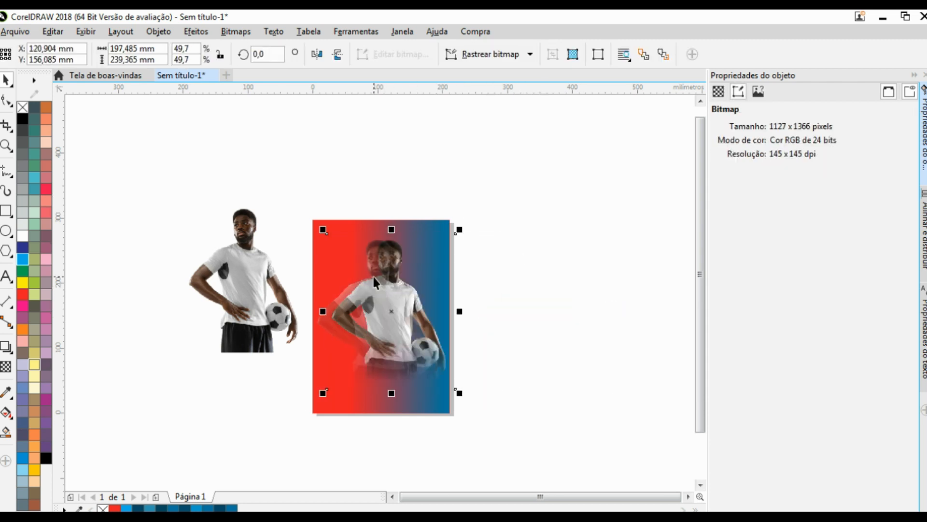
scroll(401, 271, "up", 4)
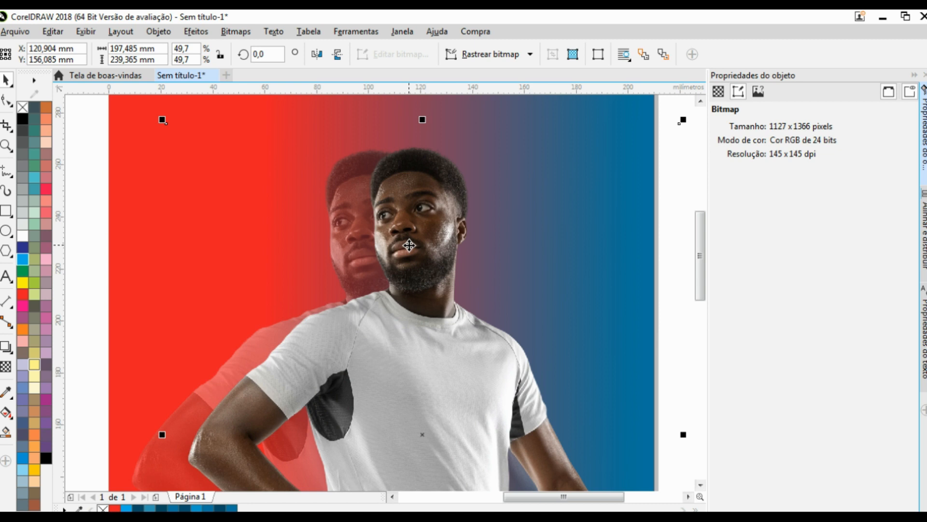
scroll(444, 223, "down", 3)
scroll(443, 223, "down", 3)
scroll(438, 275, "up", 3)
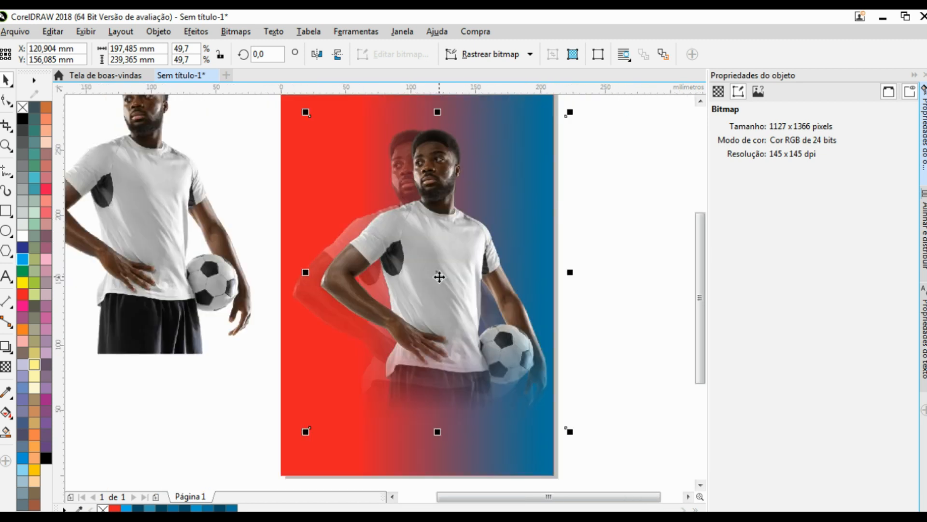
mouse_move(435, 300)
left_mouse_down()
mouse_move(441, 272)
mouse_move(435, 286)
left_mouse_up()
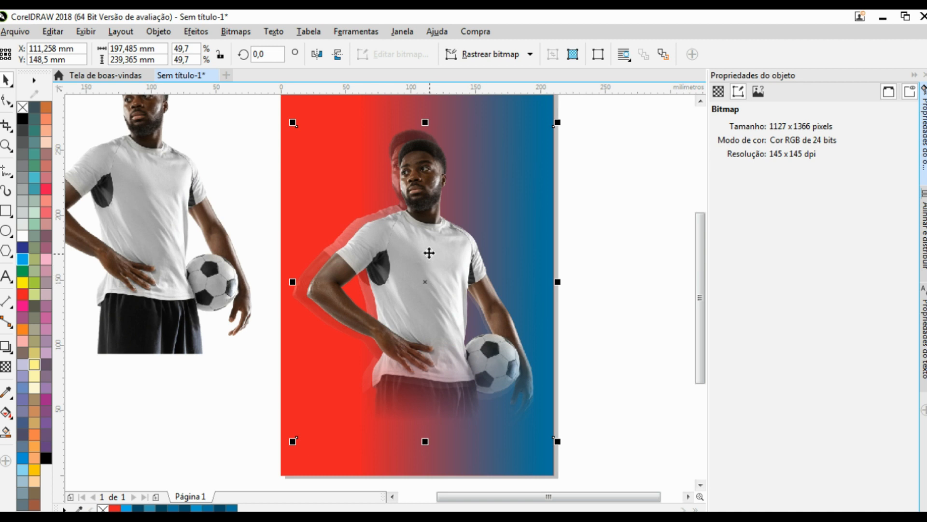
scroll(429, 253, "down", 1)
scroll(434, 232, "up", 1)
left_click(601, 193)
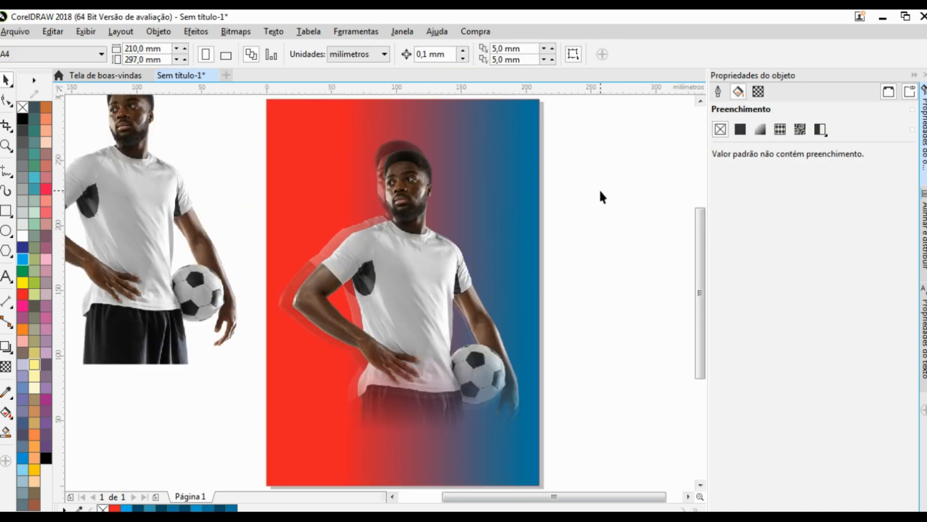
Delete the spare player photo to the left of the page.
scroll(429, 233, "down", 1)
left_click(273, 227)
scroll(319, 184, "up", 1)
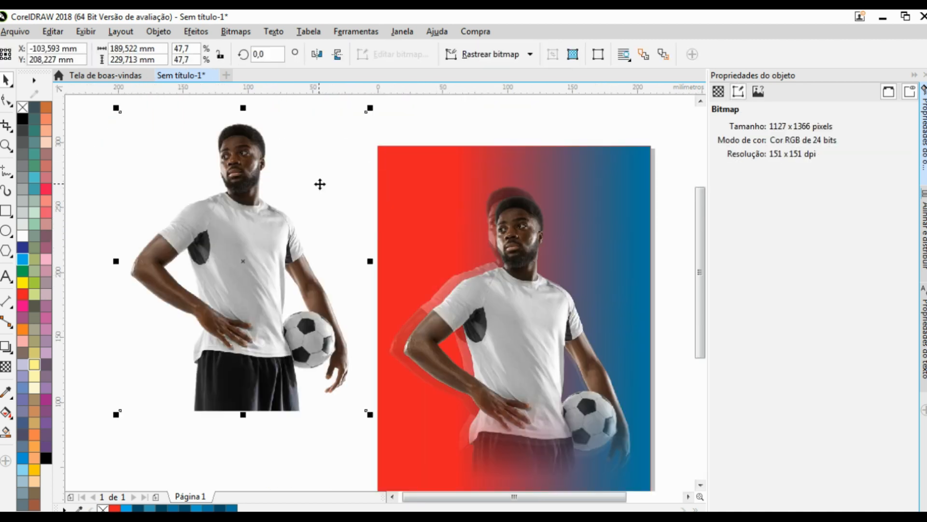
scroll(315, 194, "down", 1)
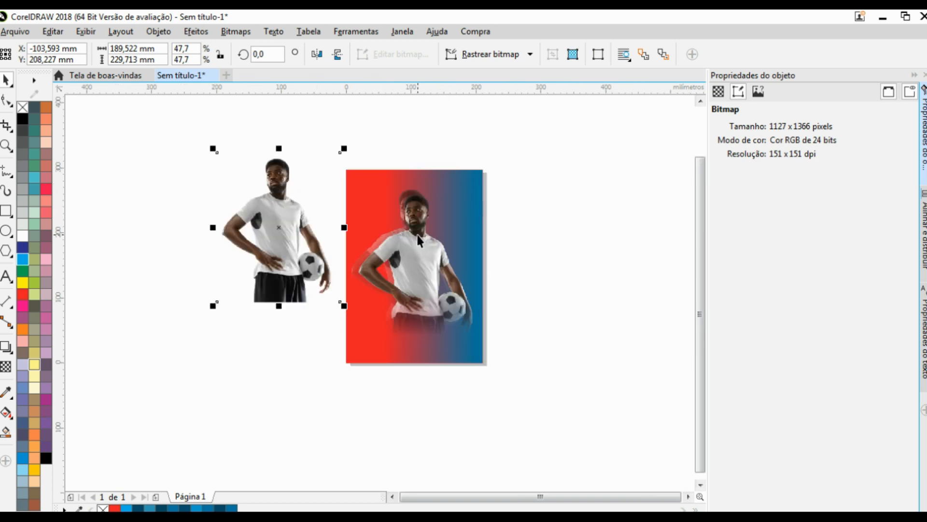
scroll(427, 237, "up", 1)
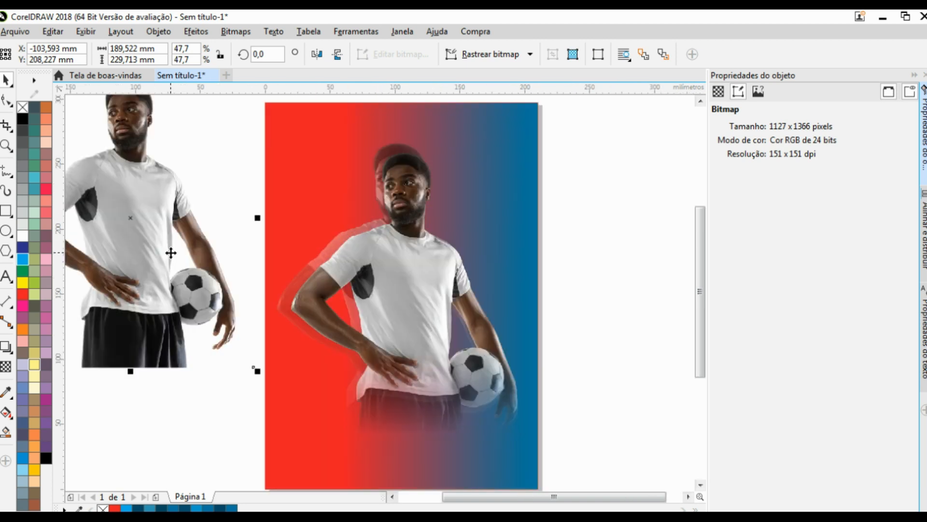
key("Delete")
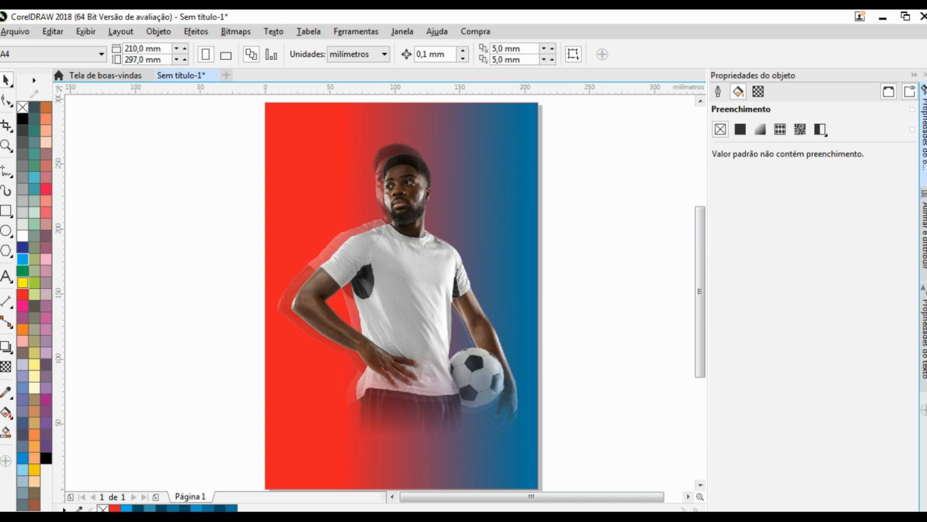
Add the 24 pt Arial text "VOCÊ É SEU PRÓPRIO LIMITE!" near the top of the page, broken into two lines before "PRÓPRIO".
left_click(7, 276)
scroll(306, 159, "down", 1)
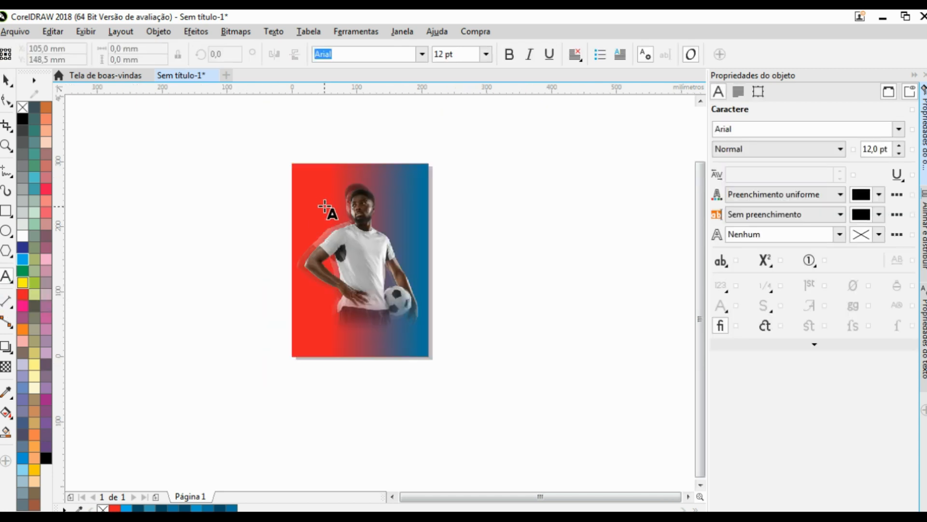
scroll(319, 191, "up", 1)
left_click(319, 189)
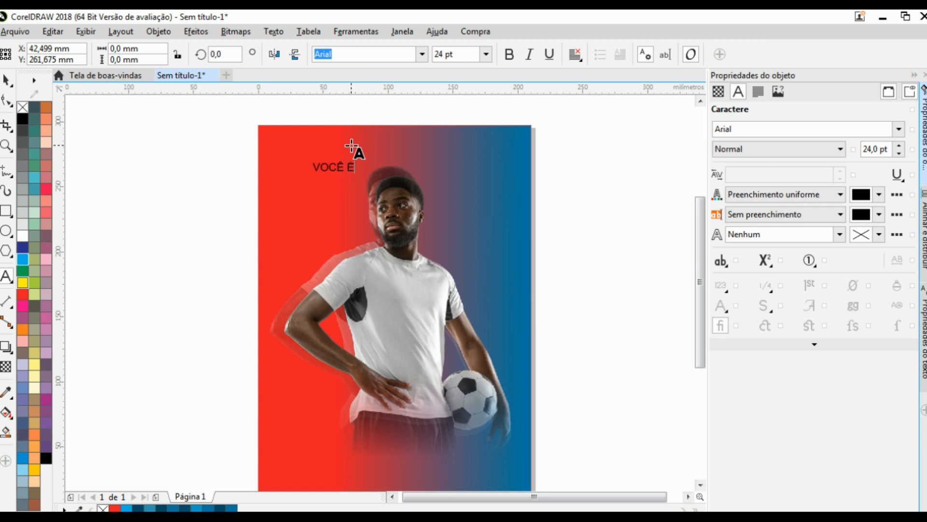
scroll(382, 135, "up", 1)
type("SEU ´RO")
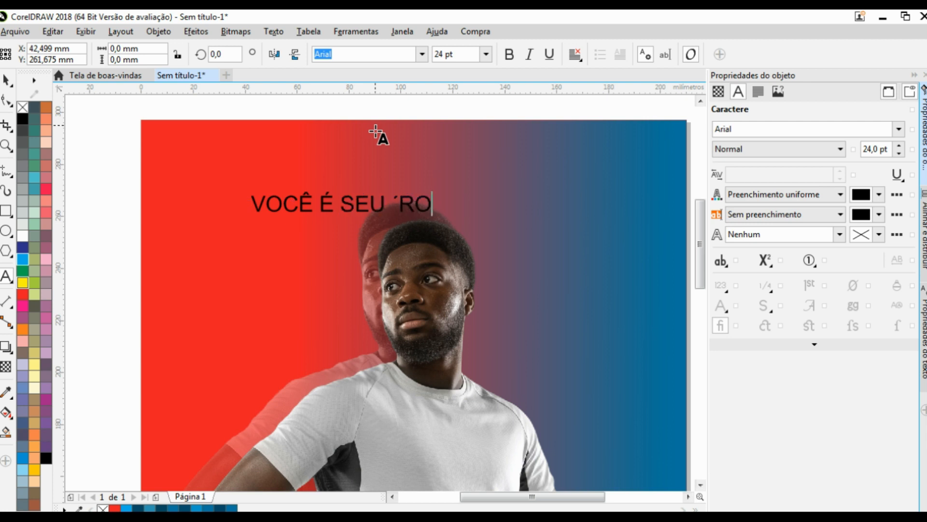
key("BackSpace")
type("RÓ")
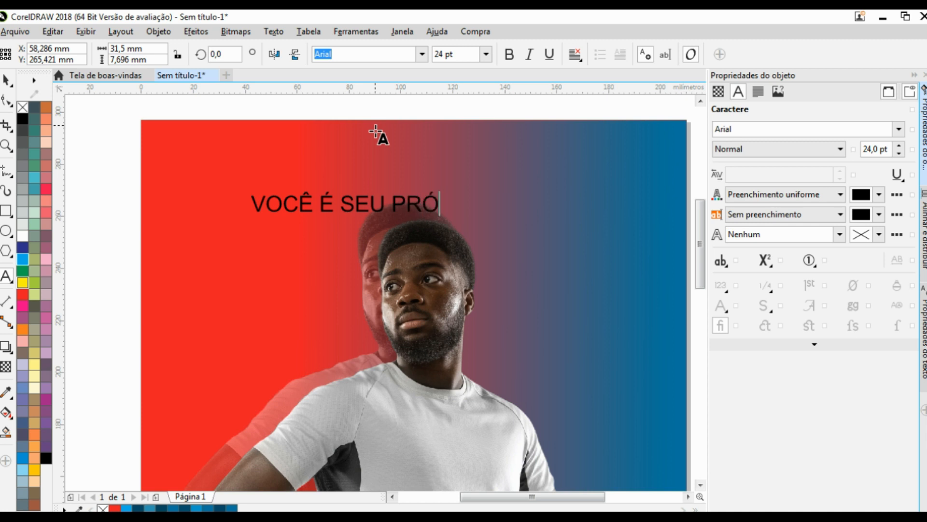
type("PRIO L")
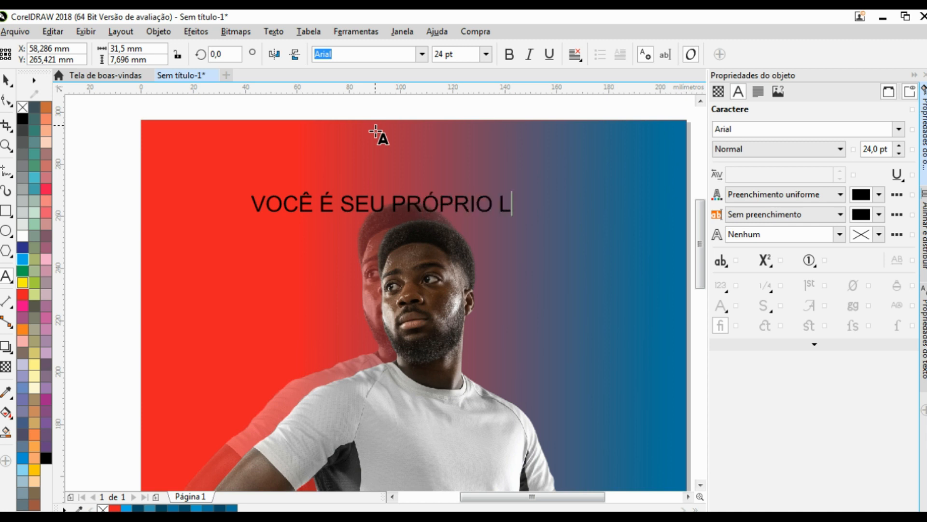
type("IMITE!")
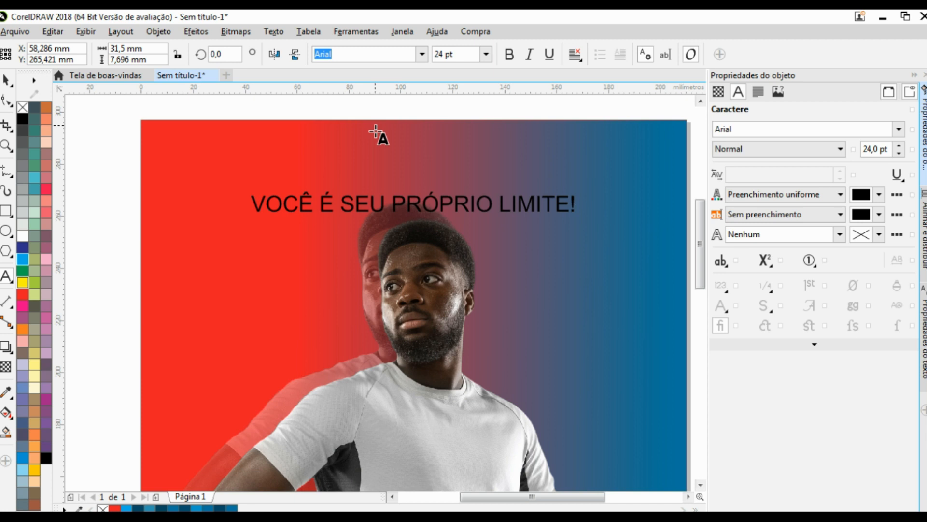
left_click(394, 205)
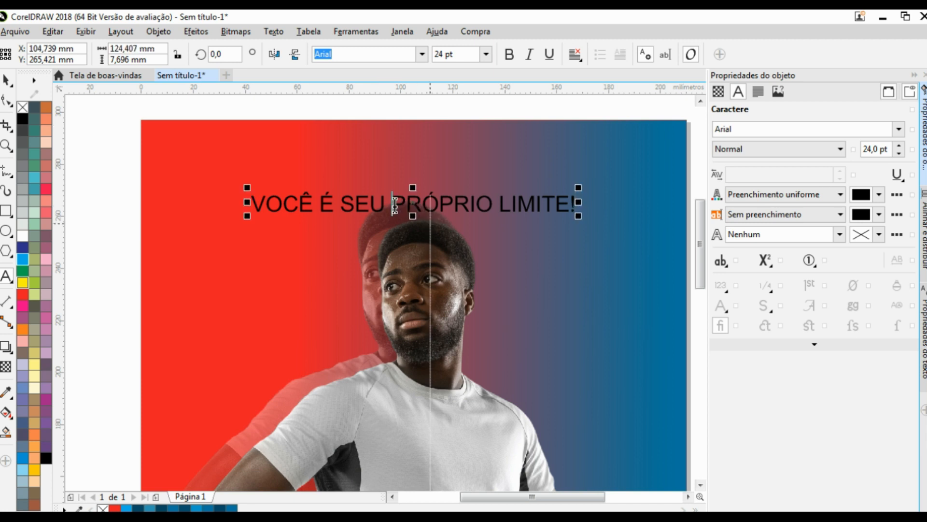
key("Return")
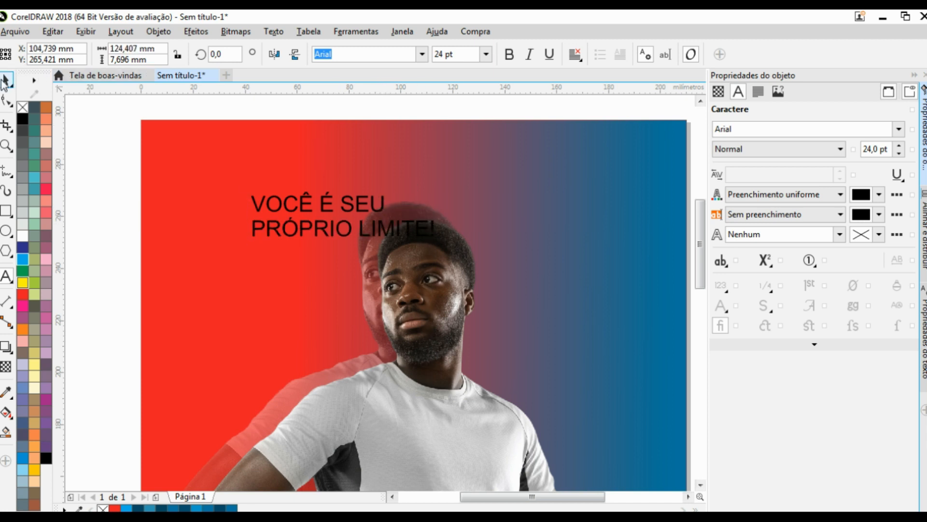
Enlarge the two-line slogan proportionally to about 82 pt and move it over the player's lower body, around X 132.9 mm, Y 119.1 mm.
scroll(343, 156, "down", 2)
left_click_drag(394, 199, 615, 374)
left_click_drag(477, 215, 440, 340)
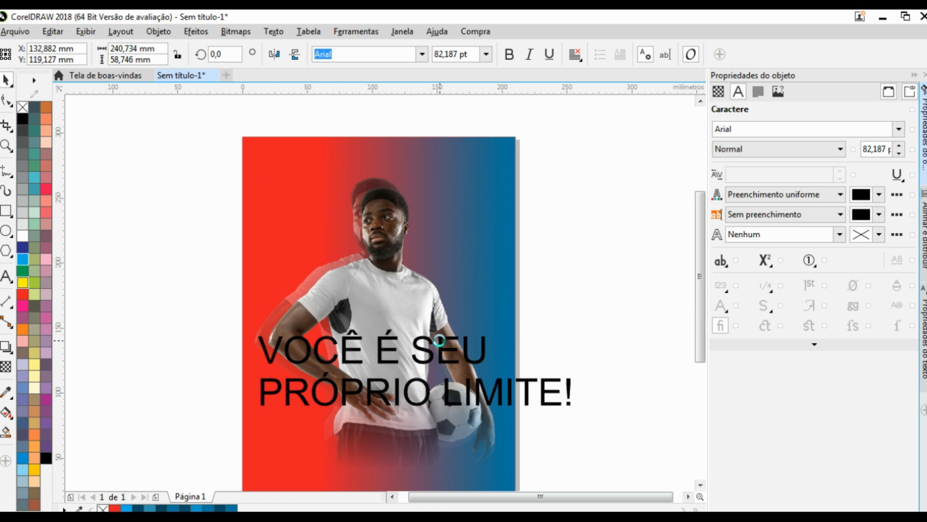
Change the slogan's font to Metropolis Black and scale it down to about 65 pt, roughly 198 mm wide.
left_click(423, 55)
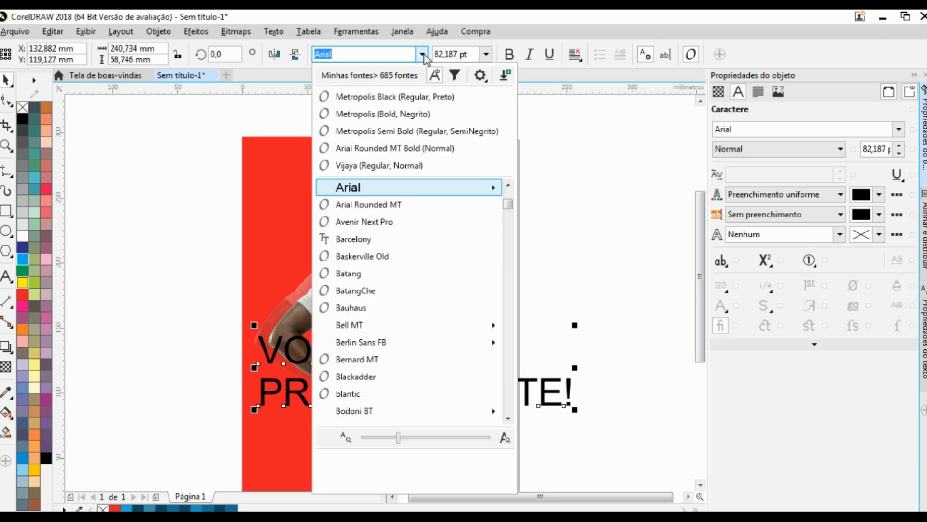
left_click(396, 102)
left_click_drag(589, 322, 516, 320)
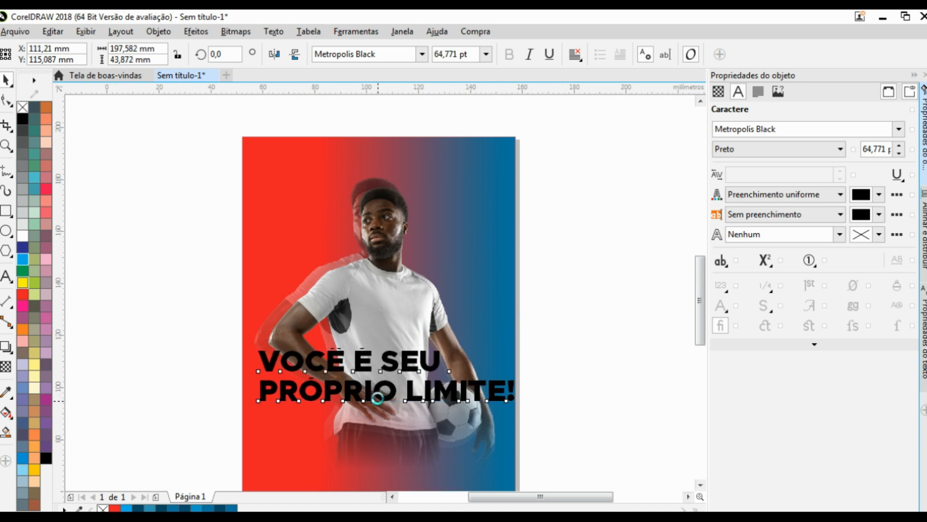
scroll(378, 396, "up", 3)
scroll(500, 353, "down", 5)
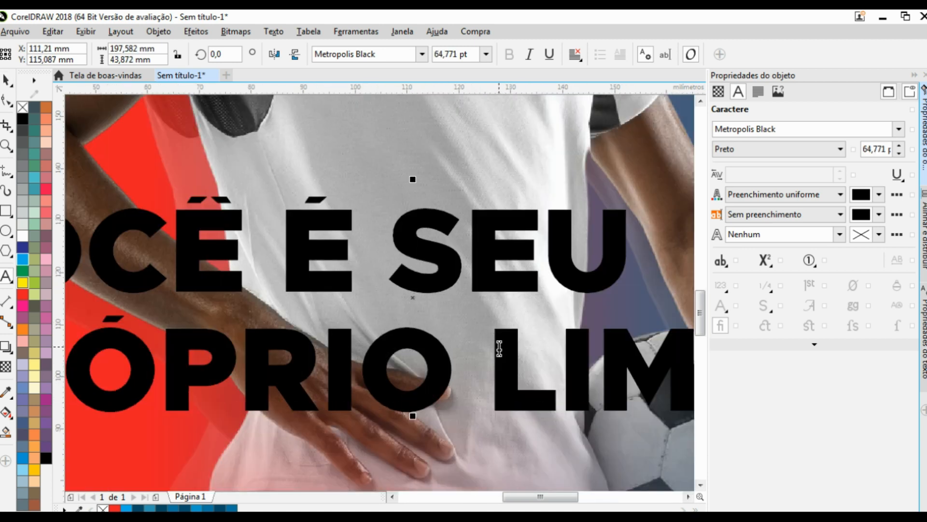
Break the slogan into four lines reading "VOCÊ", "É SEU", "PRÓPRIO" and "LIMITE!".
scroll(501, 300, "up", 3)
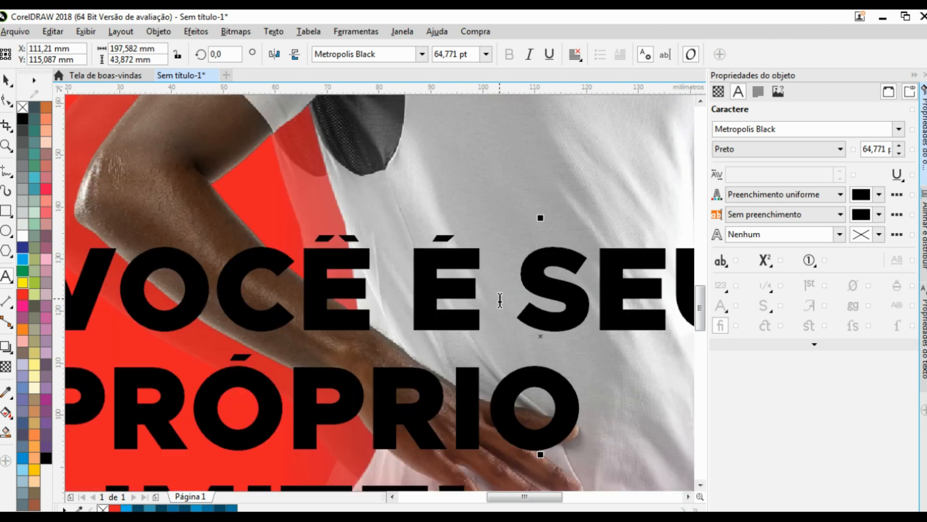
scroll(511, 296, "up", 1)
scroll(493, 292, "down", 2)
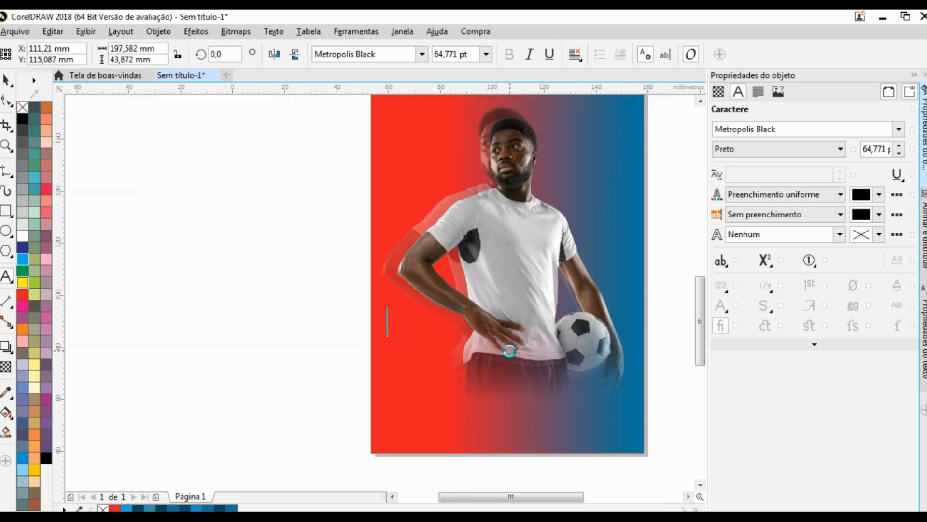
scroll(511, 350, "up", 1)
left_click(457, 242)
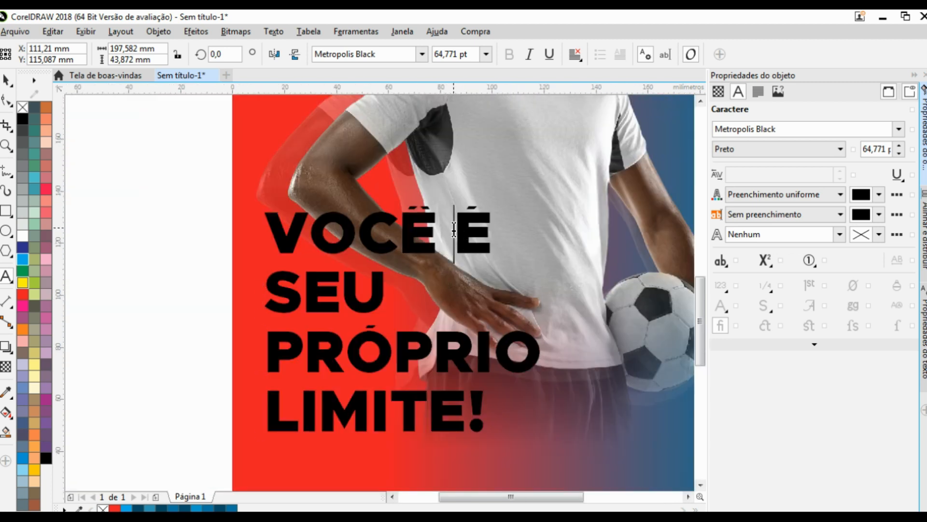
key("Return")
key("Delete")
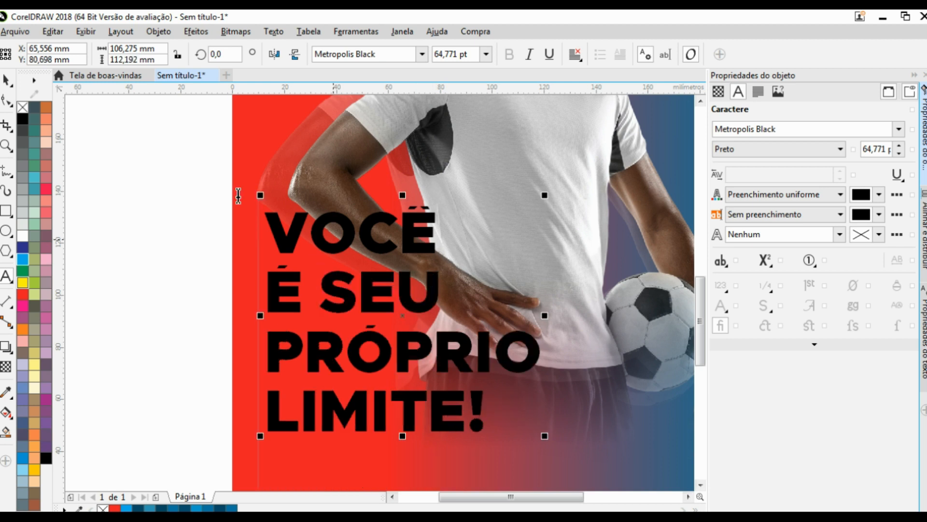
Enlarge the four-line slogan proportionally to about 112.5 pt, roughly 185 mm wide.
left_click(6, 81)
scroll(296, 322, "down", 1)
left_click_drag(420, 257, 521, 136)
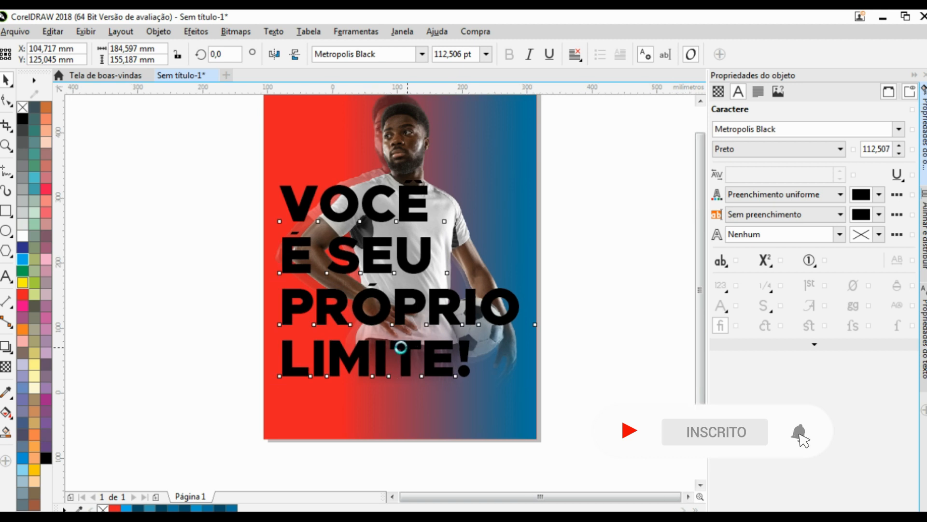
scroll(435, 321, "down", 1)
scroll(429, 282, "up", 1)
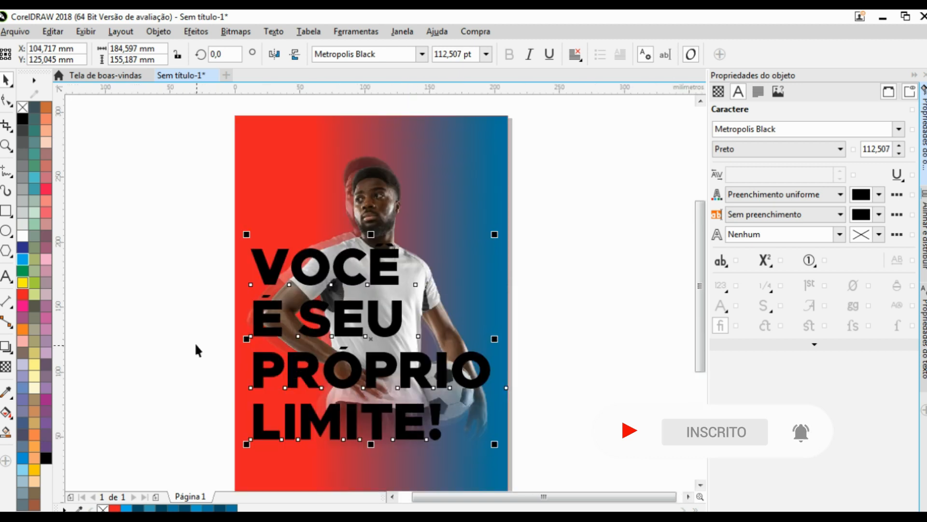
Fill the slogan with white.
left_click(22, 236)
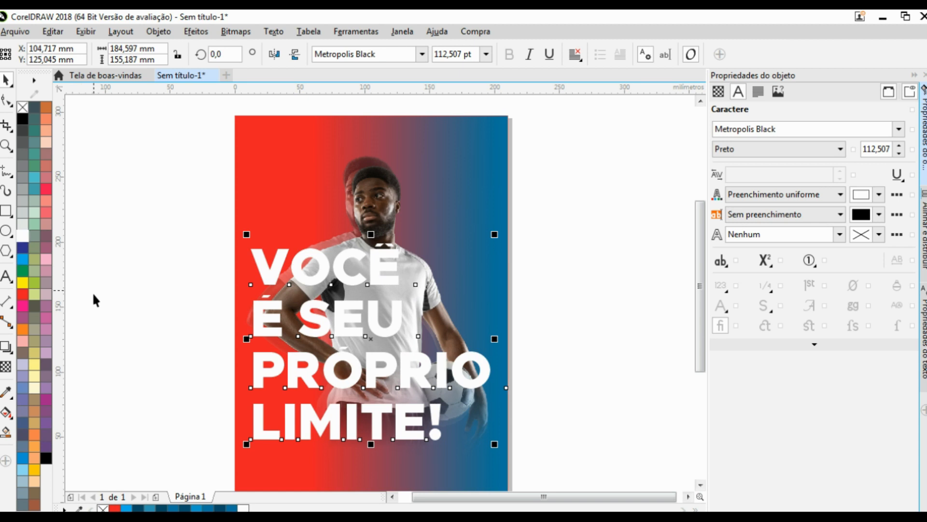
left_click(609, 145)
scroll(344, 228, "down", 1)
scroll(336, 283, "up", 1)
Move the slogan up and centre it horizontally over the player, around X 111.3 mm, Y 130.9 mm.
left_click(365, 315)
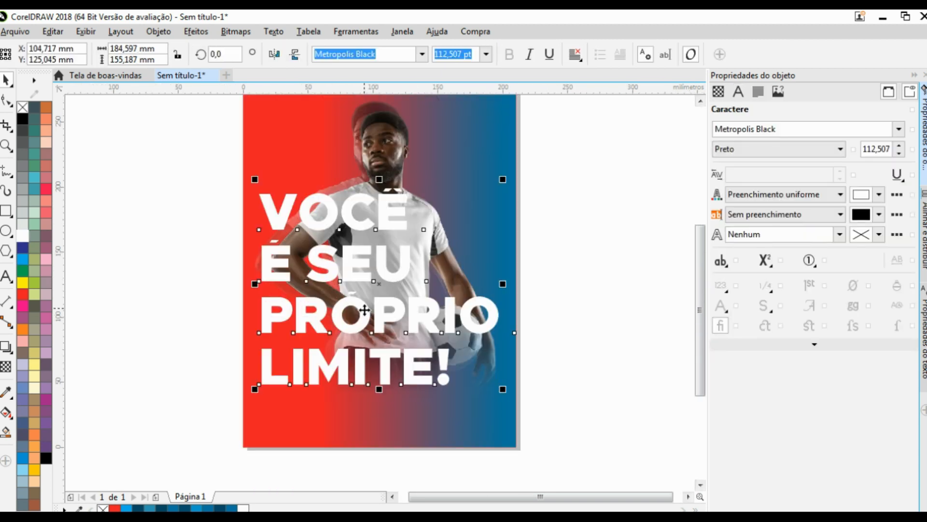
left_click_drag(366, 313, 375, 304)
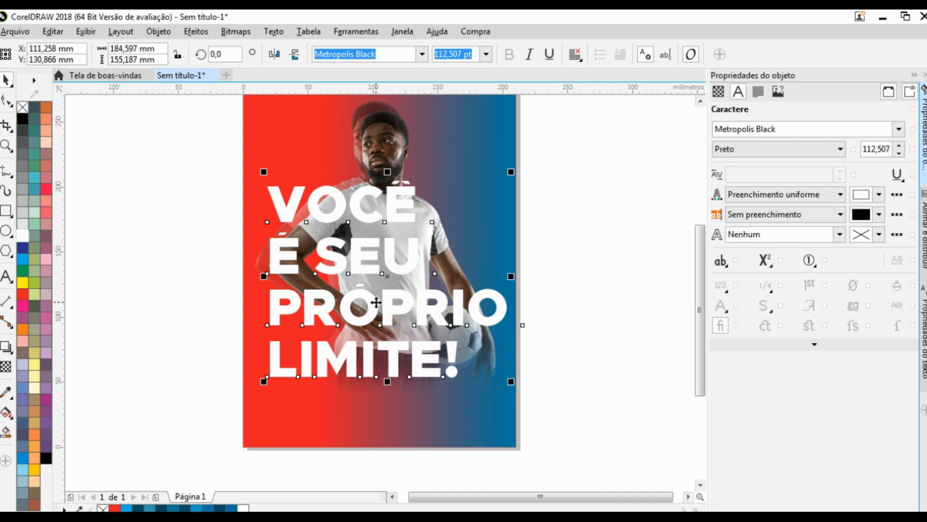
left_click(534, 196)
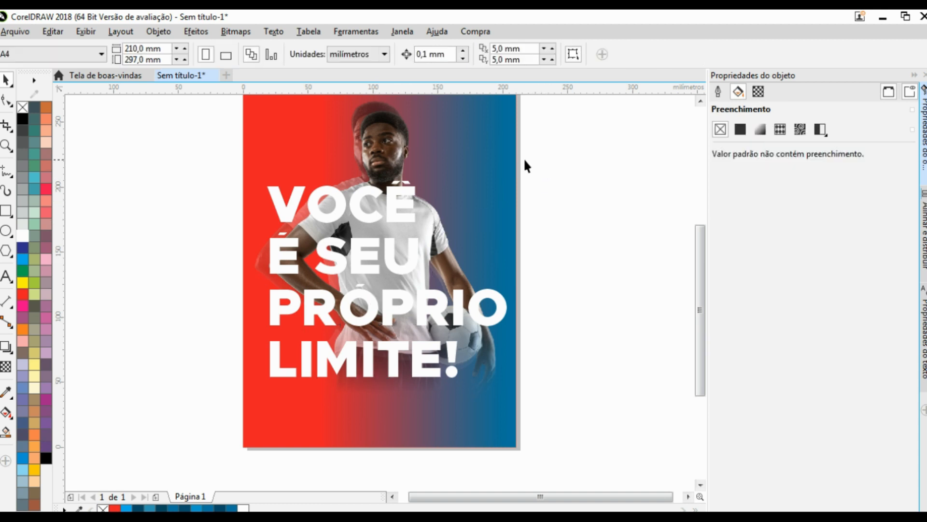
Try to bring the player photo in front of the slogan.
left_click(396, 140)
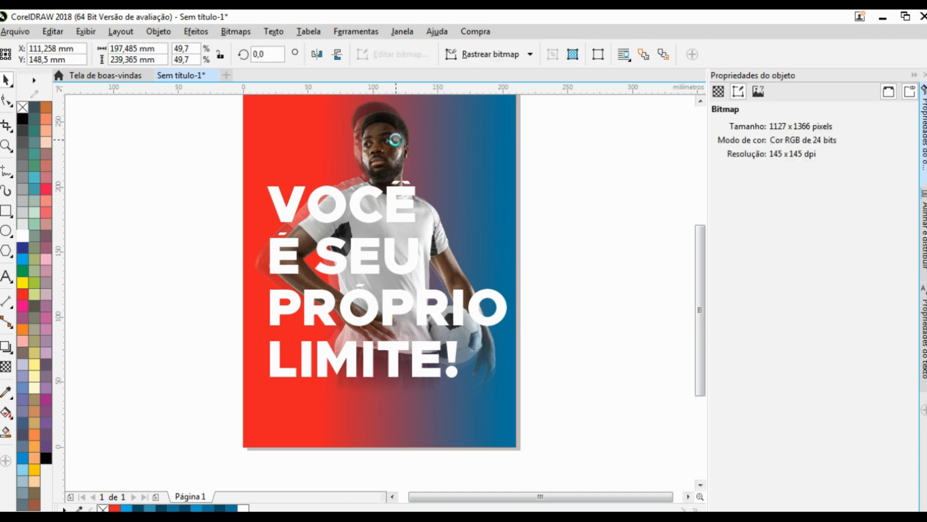
key("shift+Page_Up")
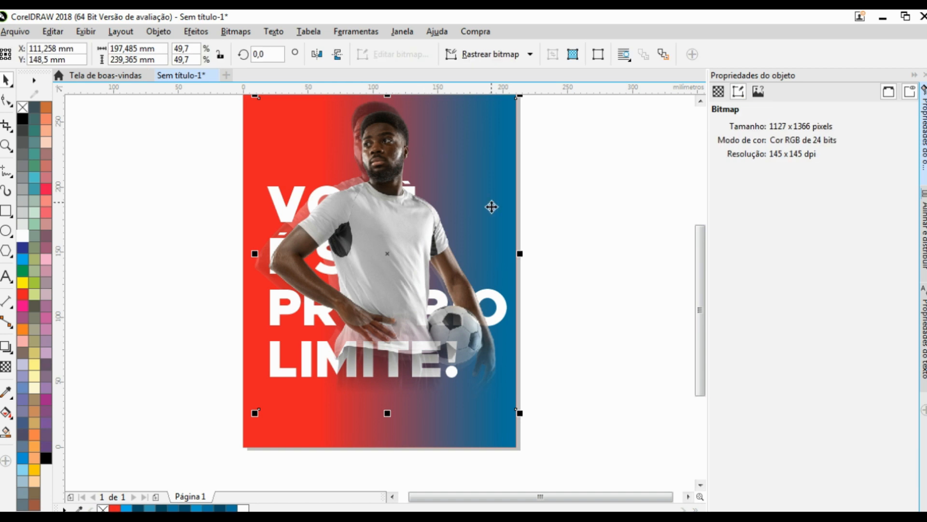
key("ctrl+z")
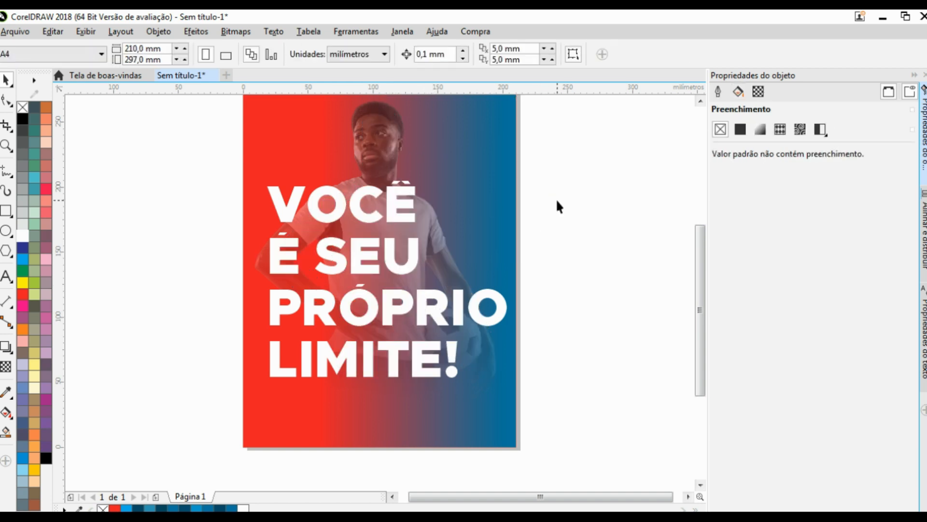
Tighten the slogan's line spacing with the Shape tool so the four lines sit closer together.
left_click(395, 198)
scroll(395, 253, "down", 2)
scroll(397, 233, "up", 2)
left_click(7, 100)
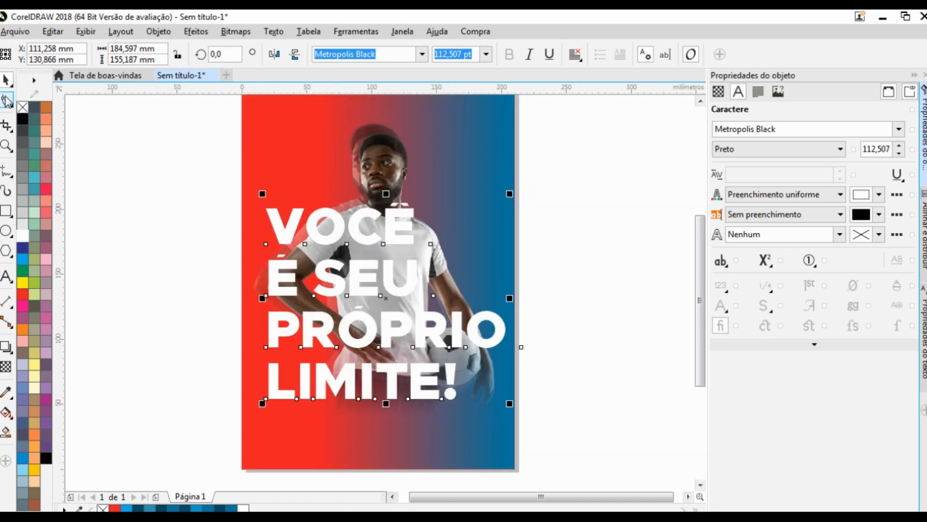
left_click_drag(261, 404, 261, 380)
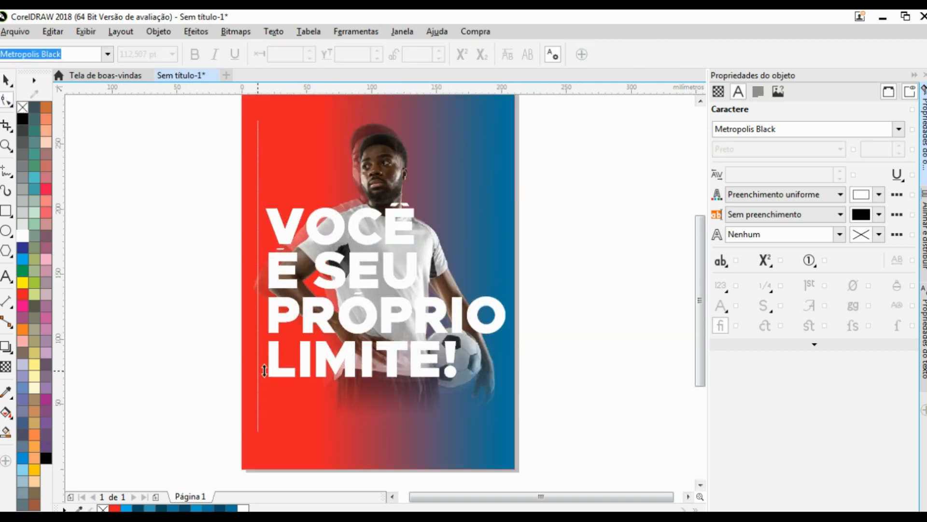
Scale the slogan down to about 95.6 pt and move it over the player's lower body, around X 111.3 mm, Y 79.3 mm.
key("space")
left_click_drag(512, 190, 476, 190)
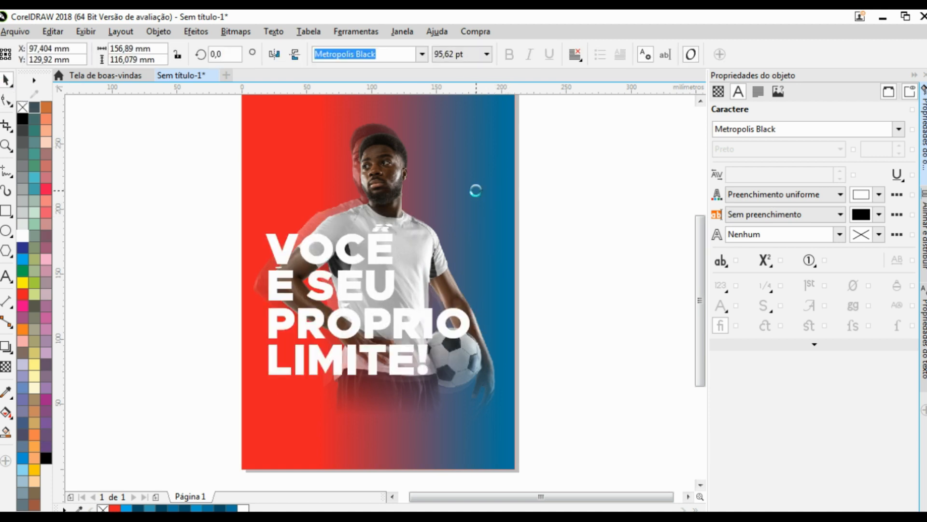
left_click_drag(378, 256, 381, 318)
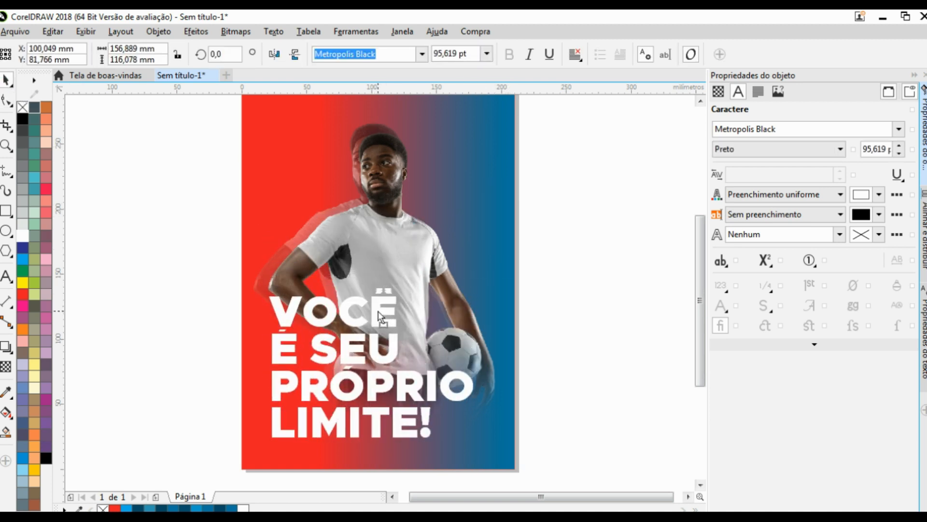
scroll(398, 311, "down", 2)
scroll(391, 320, "up", 2)
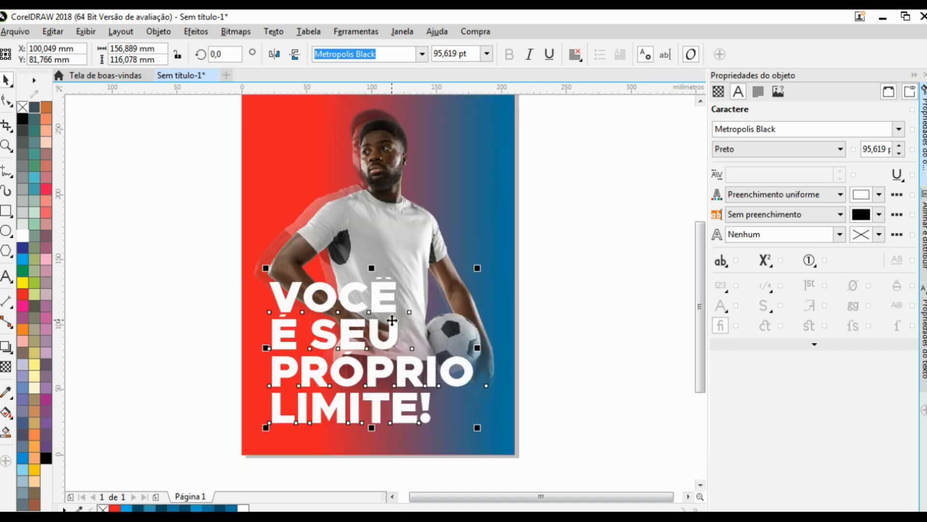
left_click_drag(387, 302, 404, 303)
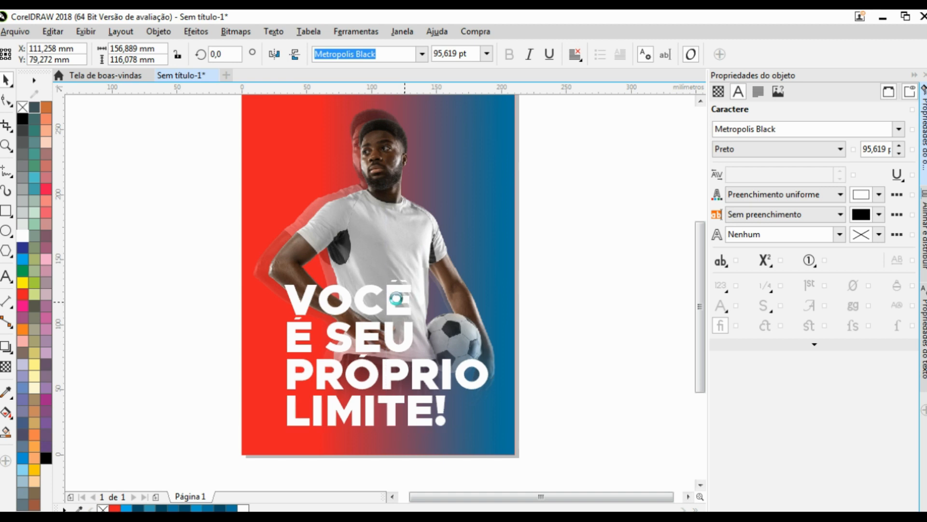
Apply a linear gradient to the slogan, running from "PRÓPRIO" up toward the ball, from white to green C 89, M 24, Y 100, K 14.
left_click(6, 411)
left_click_drag(291, 377, 476, 319)
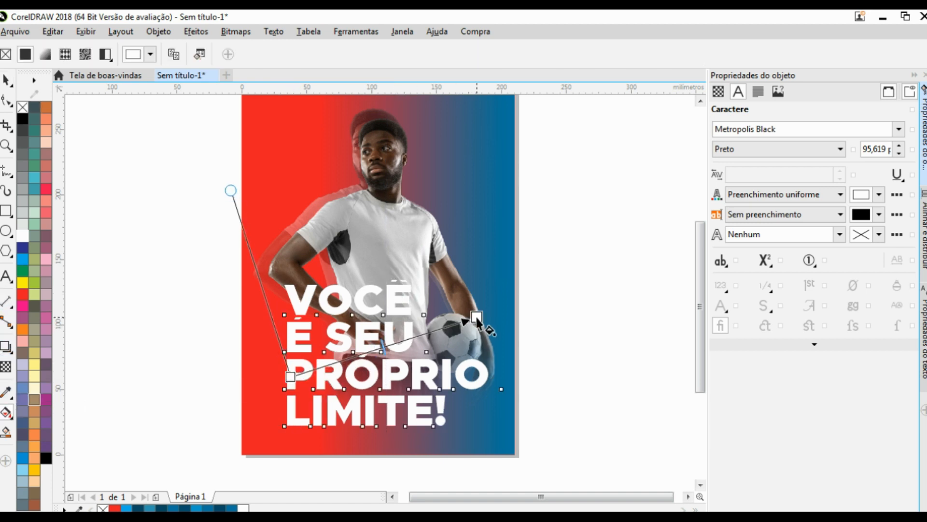
left_click(470, 341)
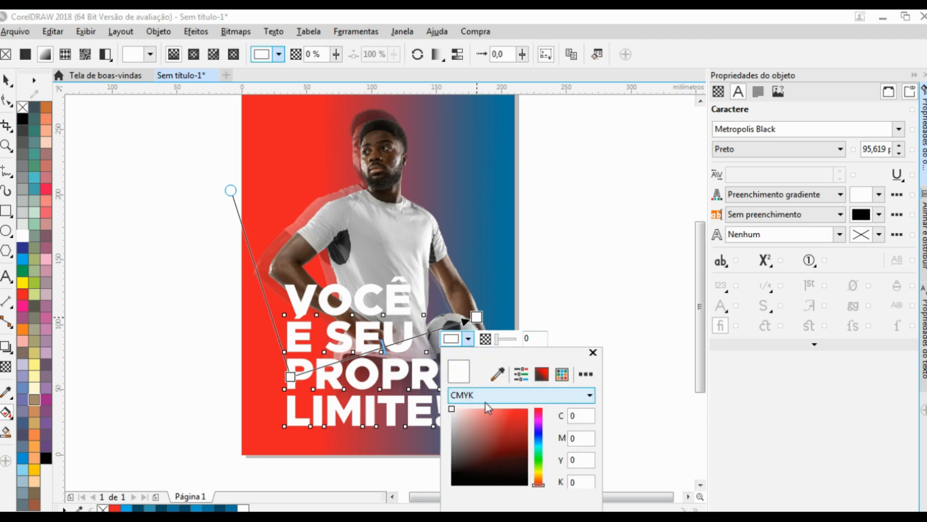
left_click(539, 428)
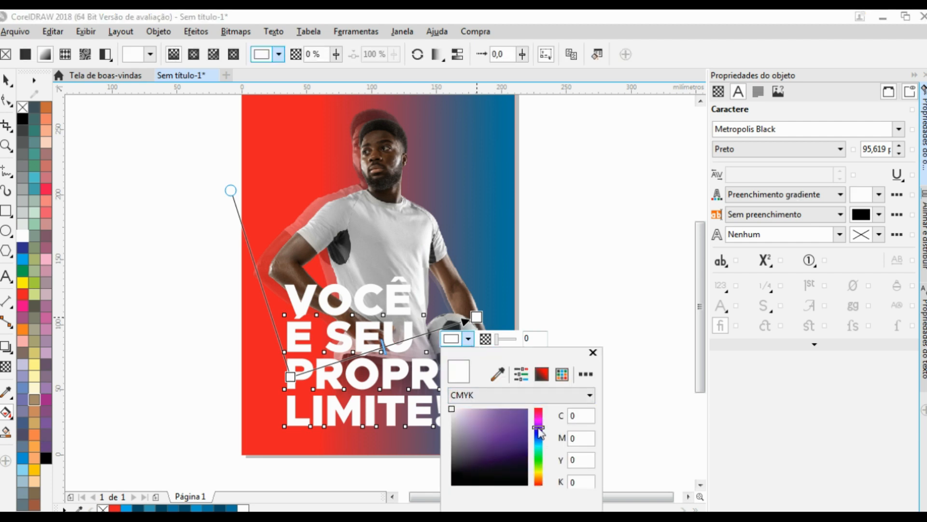
left_click(517, 429)
left_click(517, 446)
left_click(536, 461)
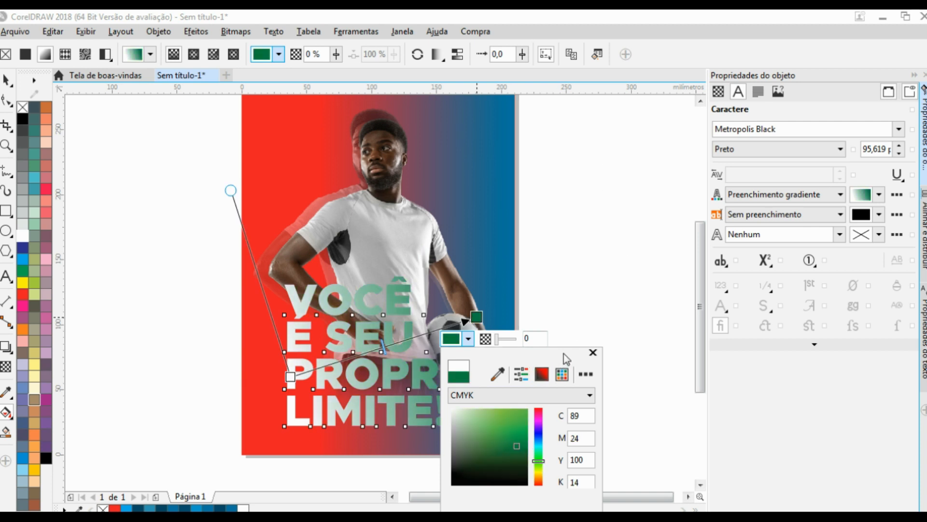
left_click(537, 346)
Change the slogan gradient's end colour to blue, C 100, M 92, Y 0, K 1.
left_click(468, 339)
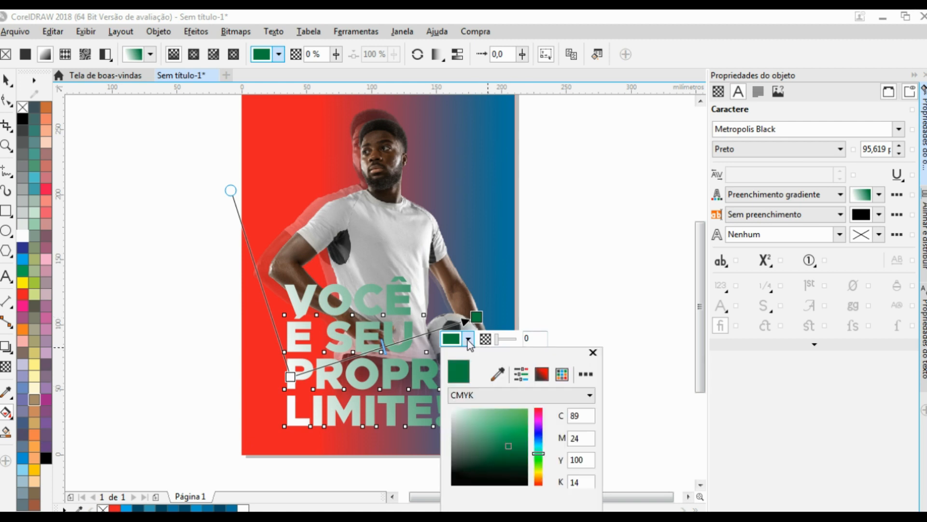
left_click_drag(489, 363, 565, 190)
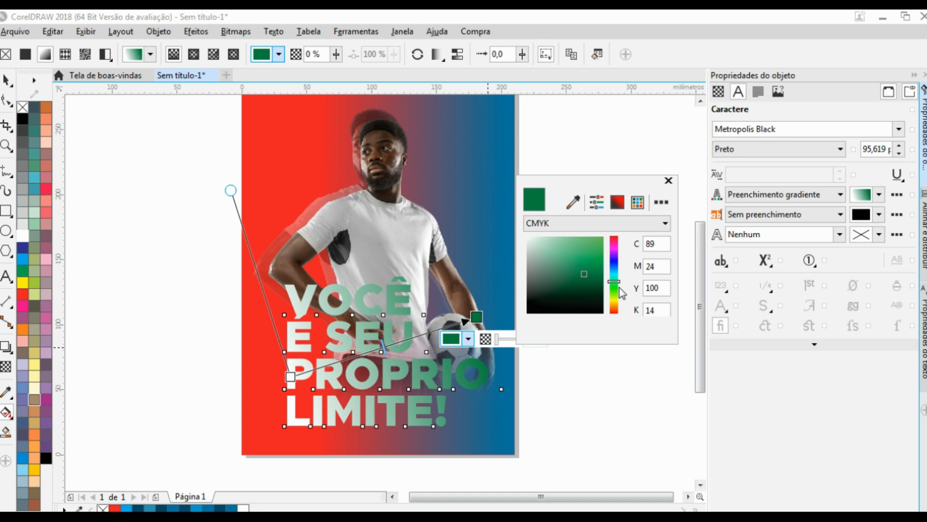
left_click(614, 261)
left_click(592, 257)
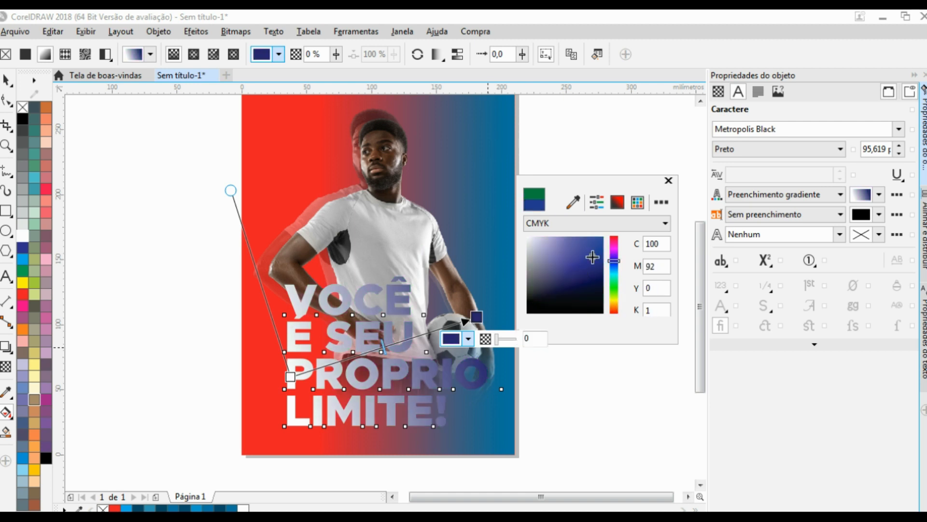
Set the slogan gradient's start colour to a pale off-white, C 3, M 1, Y 8, K 0, trying blue, dark green and pink first.
left_click(290, 377)
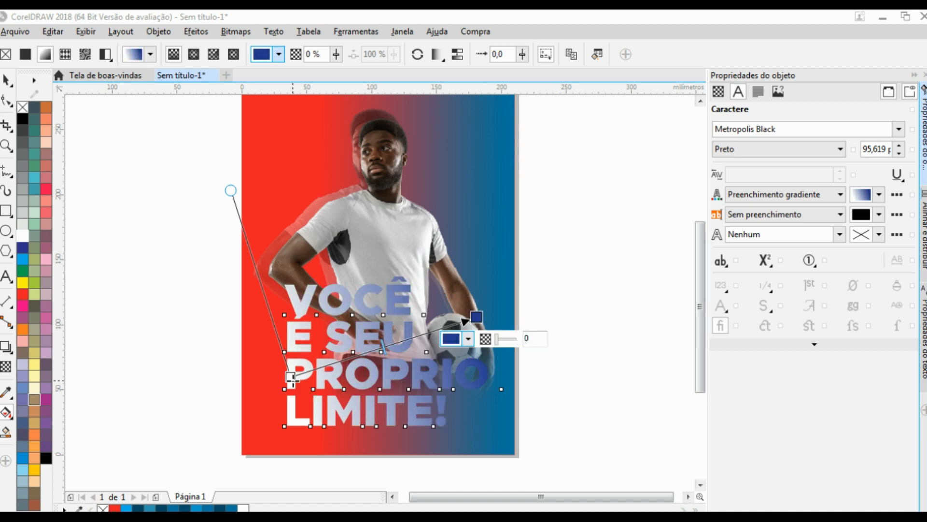
left_click(282, 399)
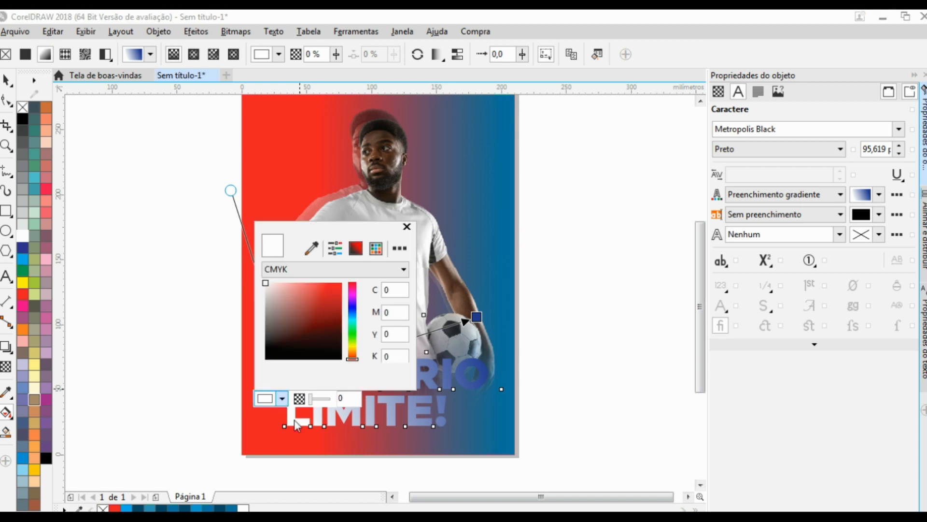
left_click_drag(337, 235, 144, 221)
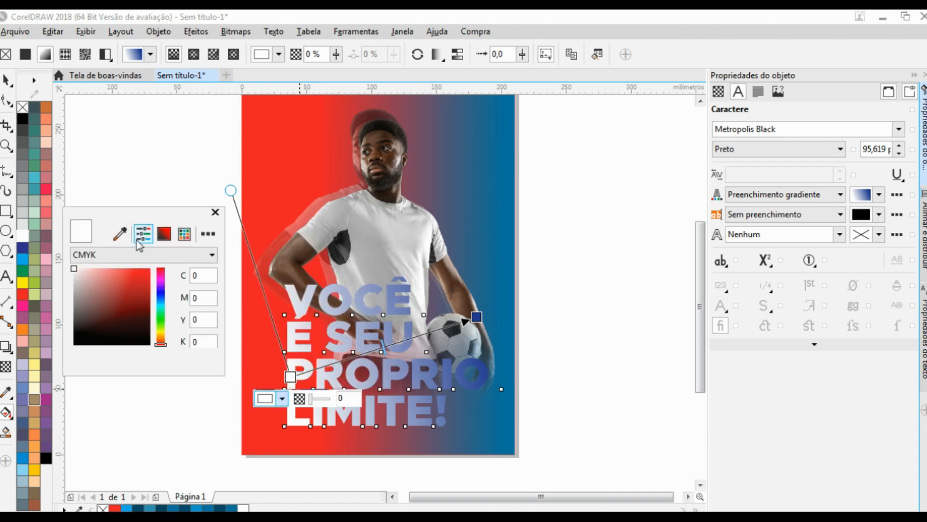
left_click_drag(164, 309, 160, 300)
left_click(145, 298)
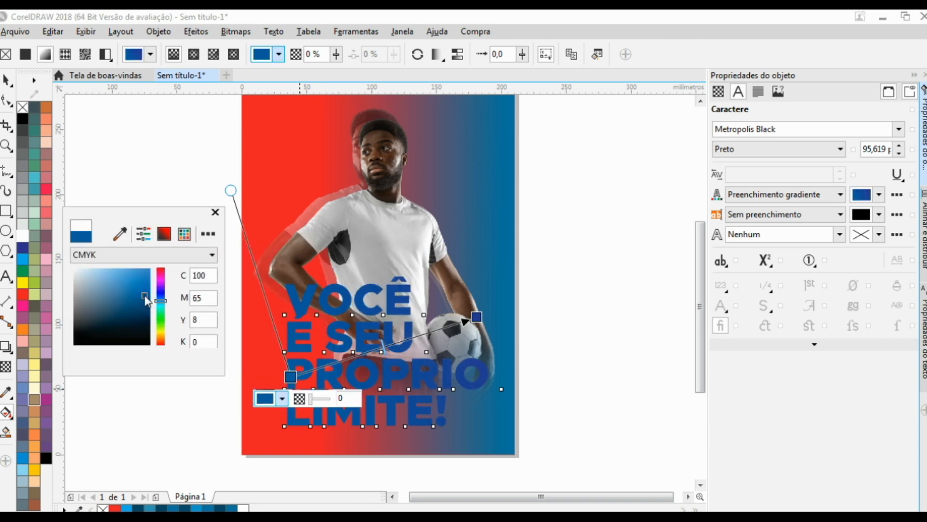
left_click(145, 321)
left_click(160, 325)
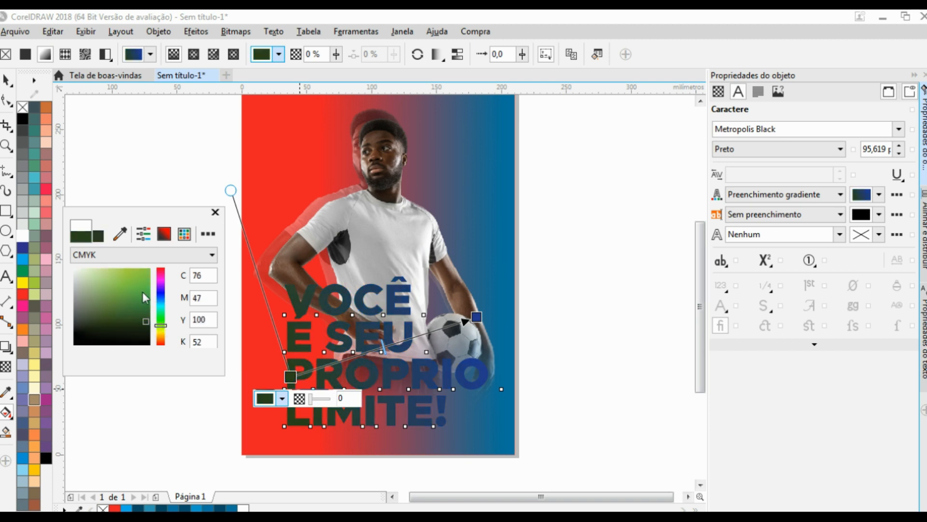
left_click(141, 273)
left_click(162, 279)
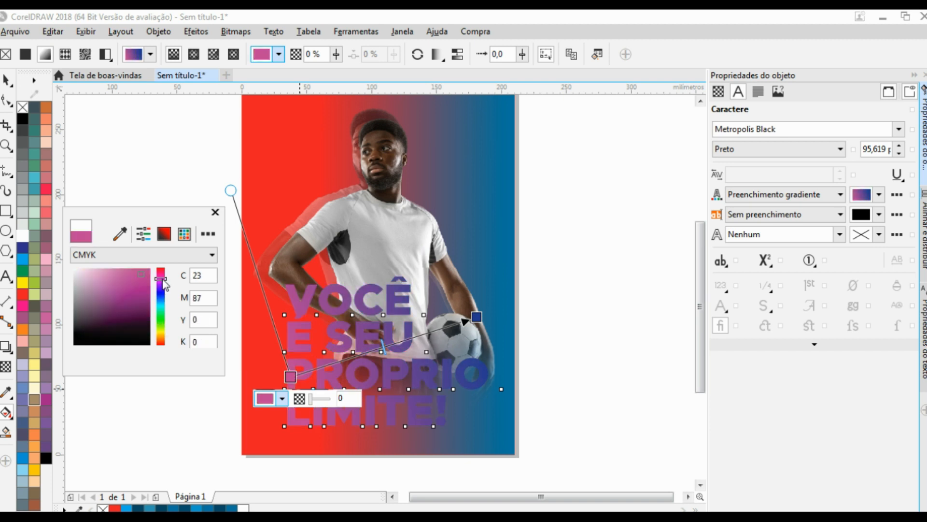
left_click(78, 271)
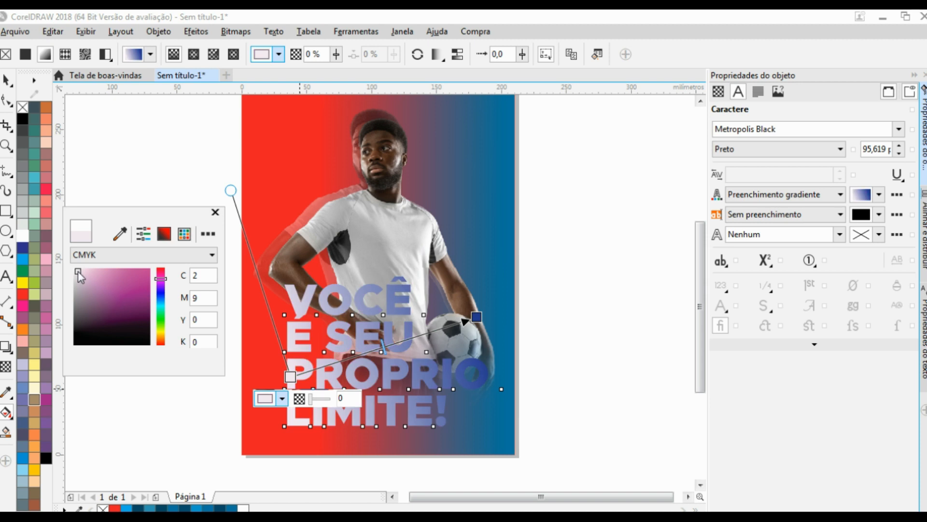
left_click(160, 333)
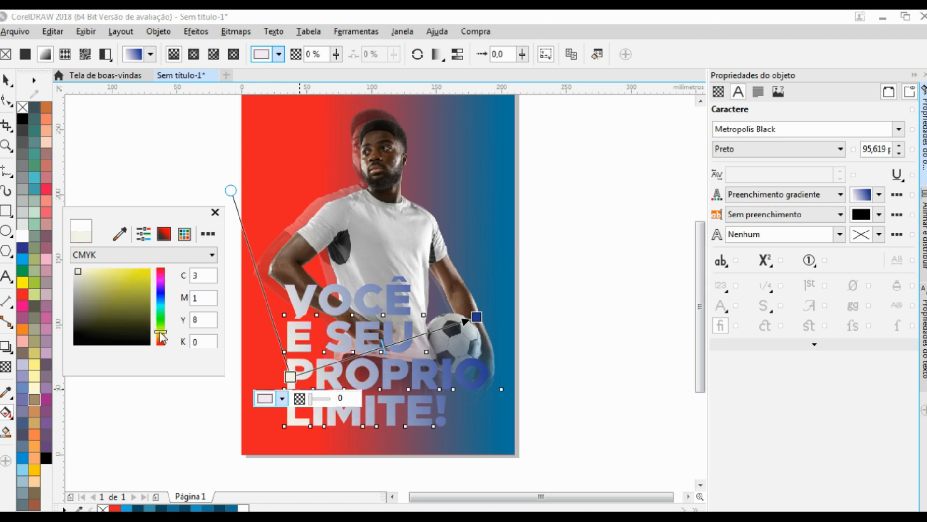
Redirect the slogan's gradient to start at the player's chest and end in blue at the lower-left edge of the text.
left_click(291, 377)
left_click_drag(291, 377, 374, 237)
left_click_drag(471, 312, 292, 375)
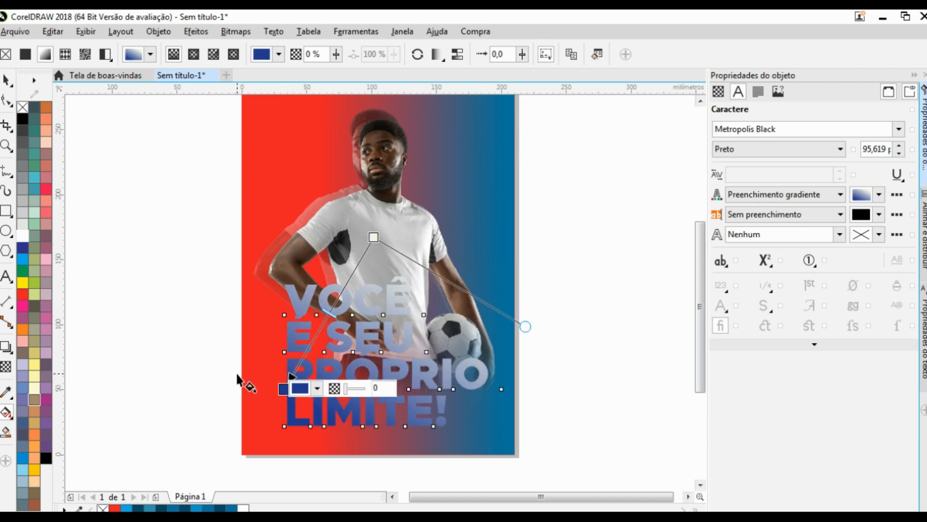
Set the slogan gradient's start colour at the player's chest to yellow, C 18, M 0, Y 100, K 0.
left_click(373, 237)
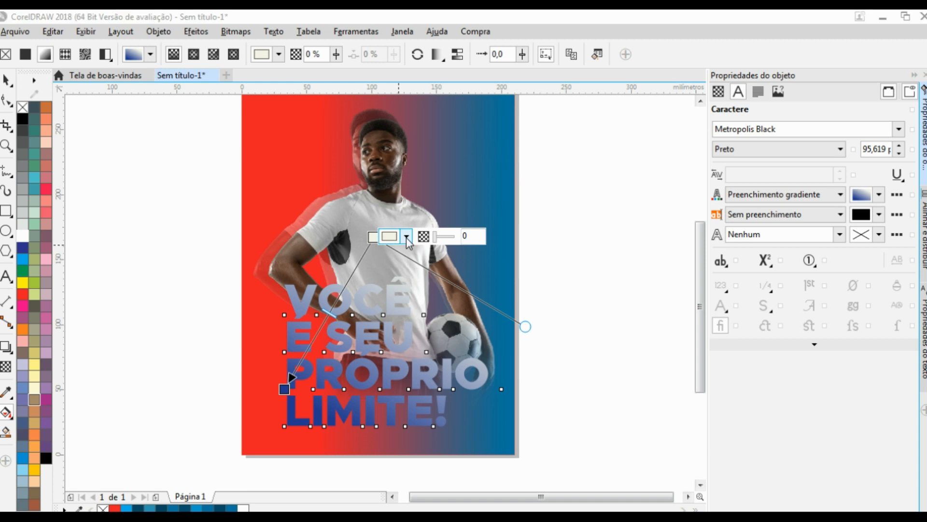
left_click(407, 237)
left_click(459, 310)
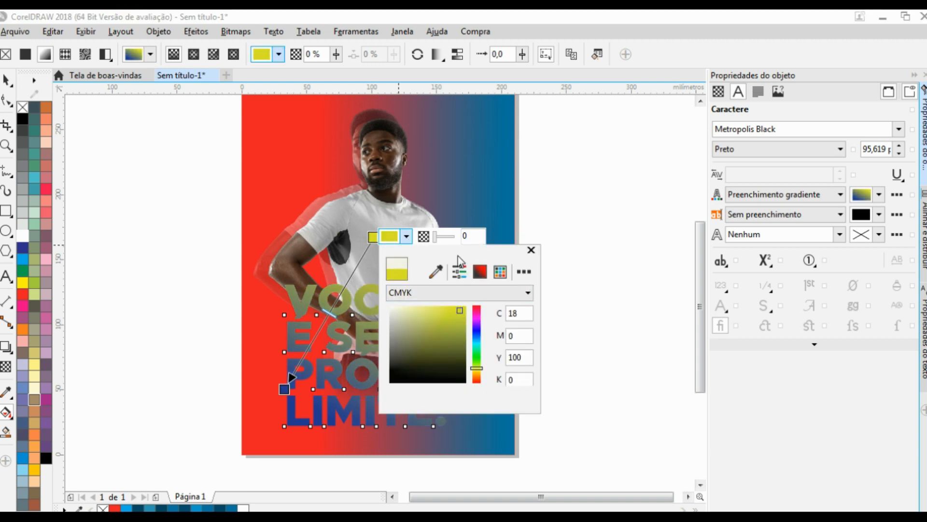
left_click_drag(502, 259, 669, 168)
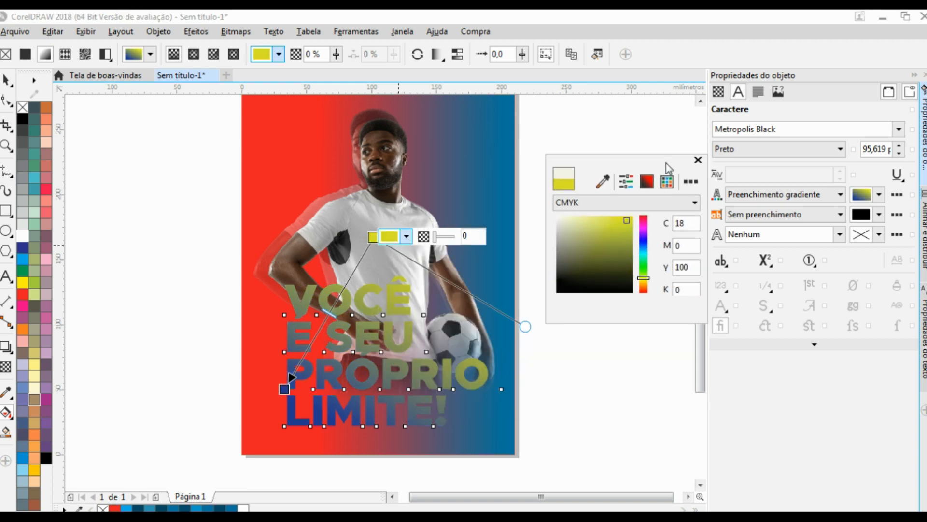
Set the slogan gradient's end colour to salmon, R 237, G 102, B 102, trying dark red and bright red first.
left_click(284, 389)
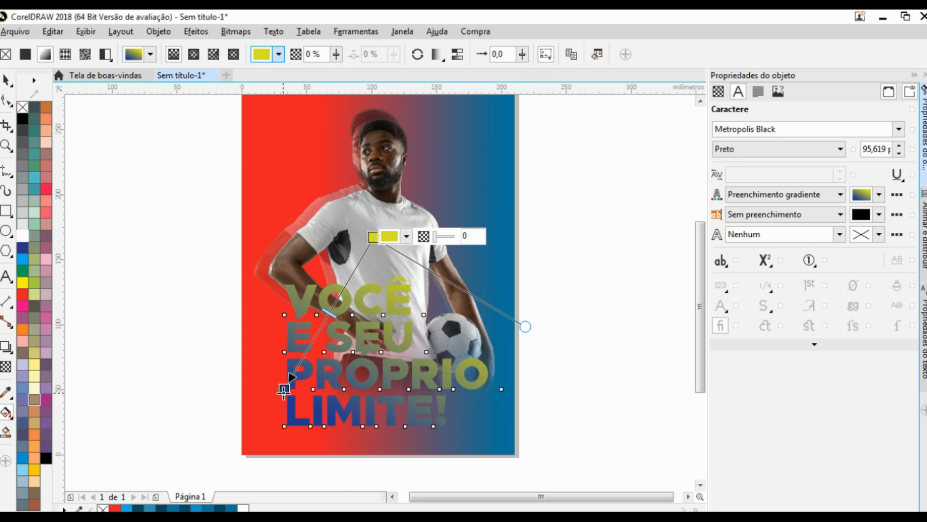
left_click(284, 389)
left_click(317, 388)
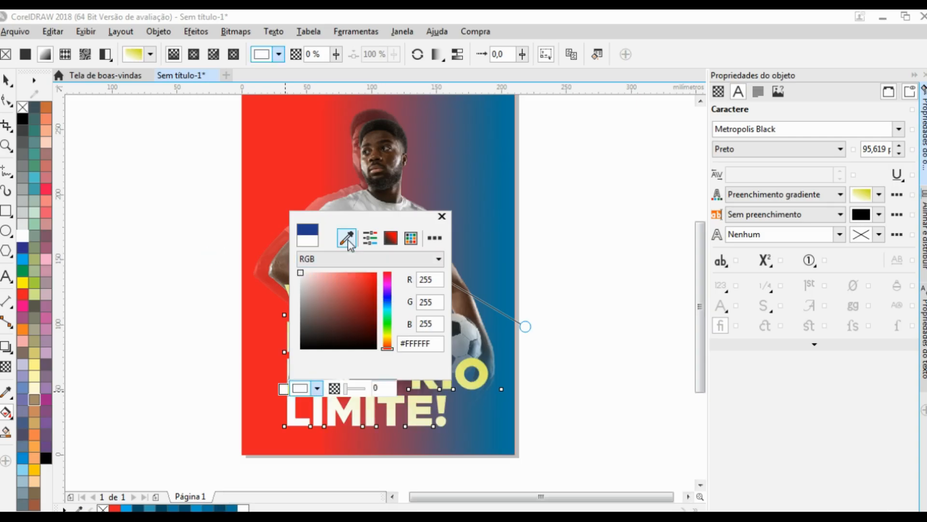
left_click_drag(351, 223, 581, 144)
left_click(586, 238)
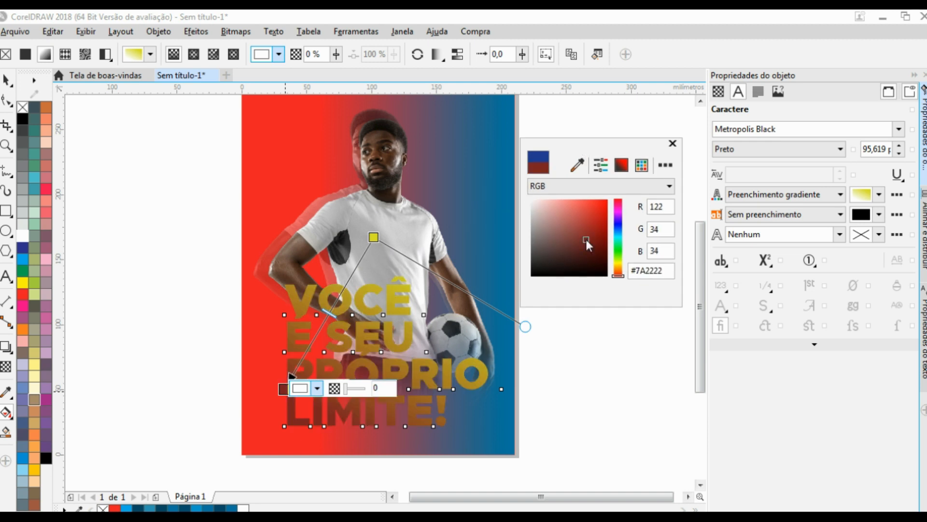
left_click(597, 206)
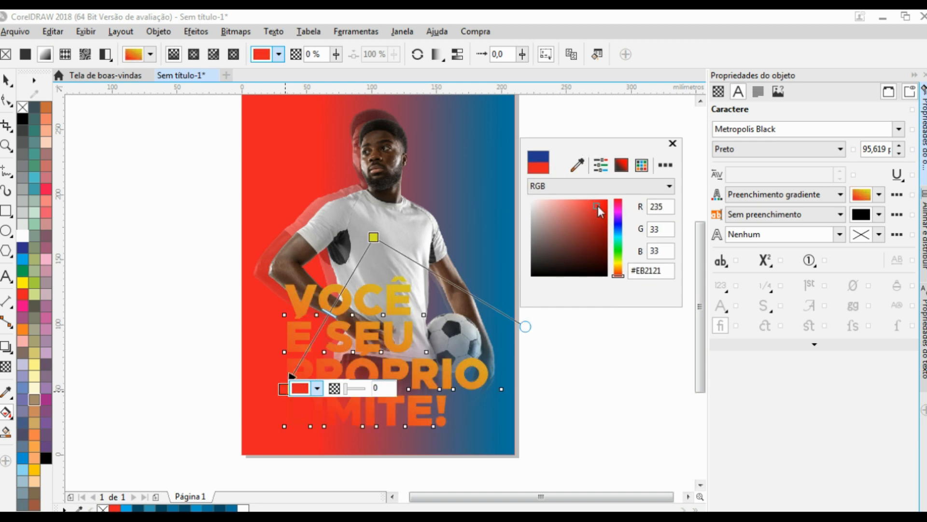
left_click(539, 202)
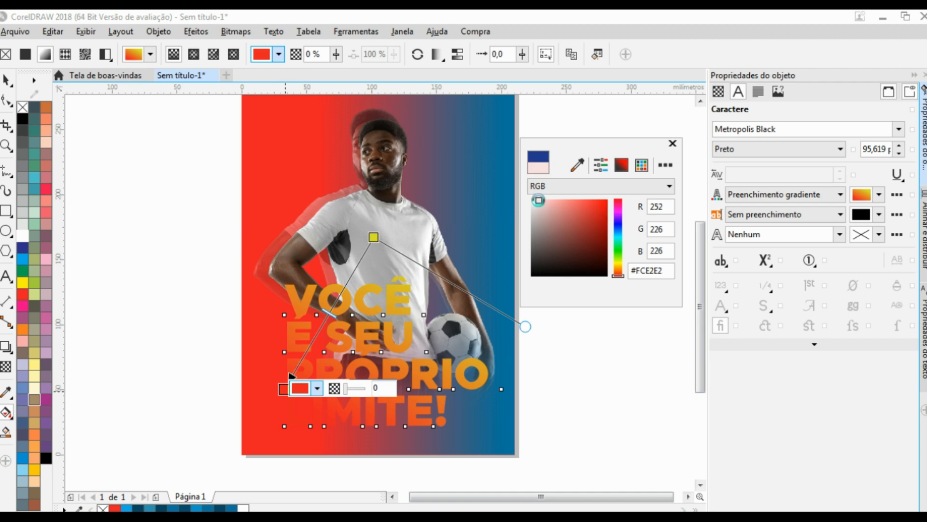
left_click(575, 206)
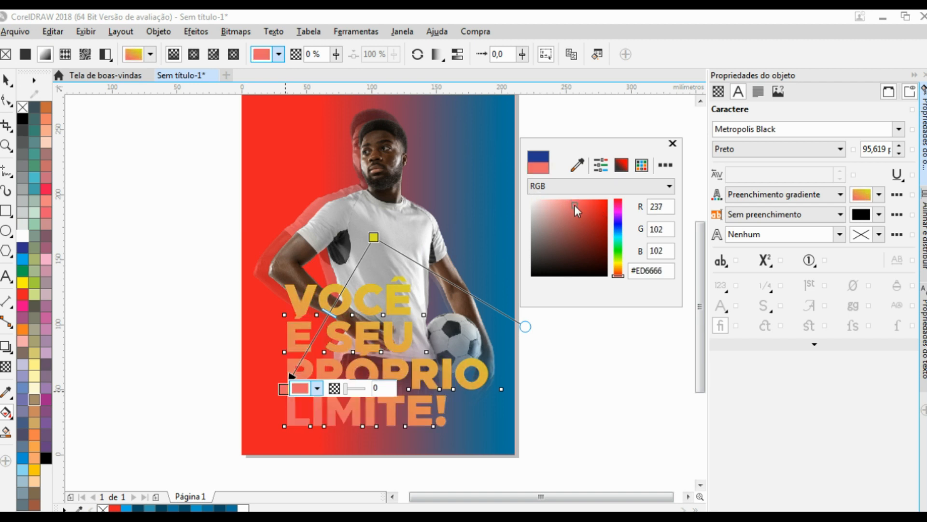
Shorten the slogan's gradient by moving its yellow start point from the player's chest to the end of "VOCÊ".
left_click(374, 237)
left_click_drag(375, 237, 417, 307)
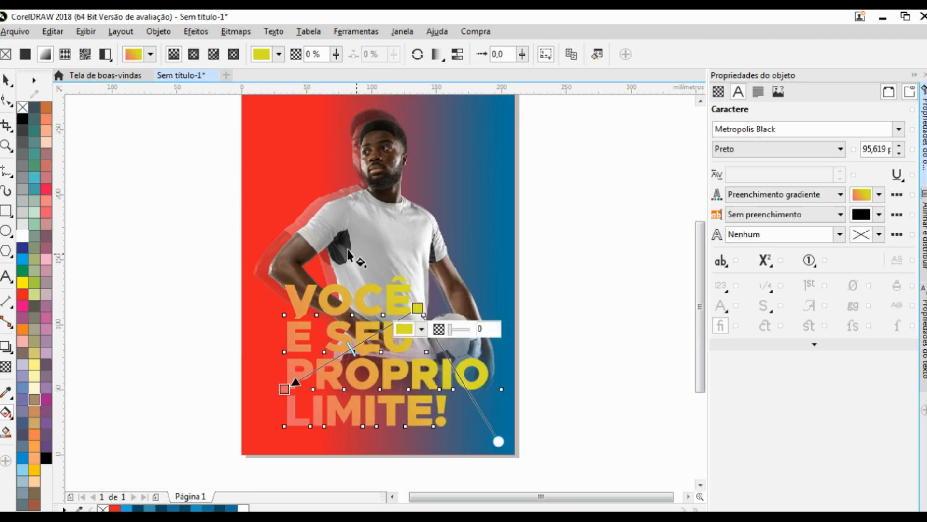
left_click(10, 81)
Scale the slogan down to about 129 × 96 mm (78,79 pt) and shift it toward the poster's left edge.
left_click_drag(491, 271, 454, 301)
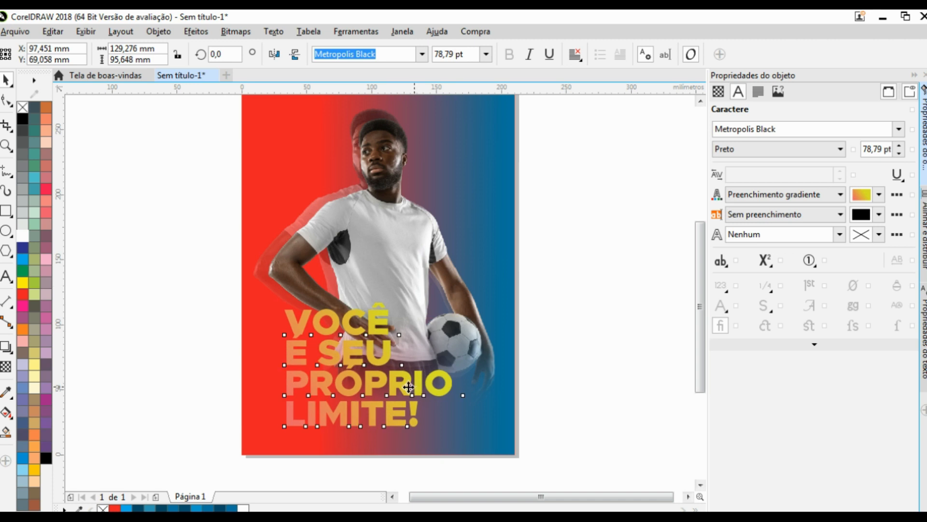
left_click_drag(409, 386, 397, 387)
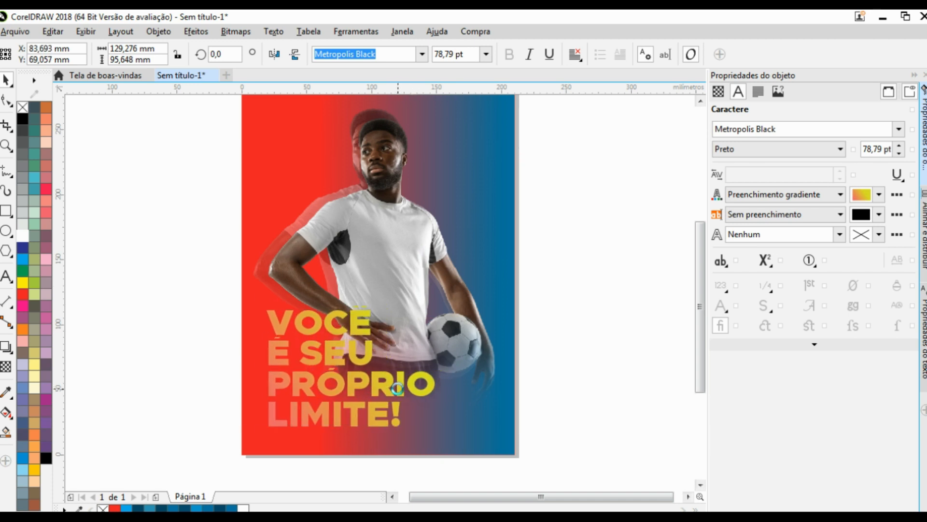
scroll(399, 377, "down", 2)
scroll(399, 363, "up", 2)
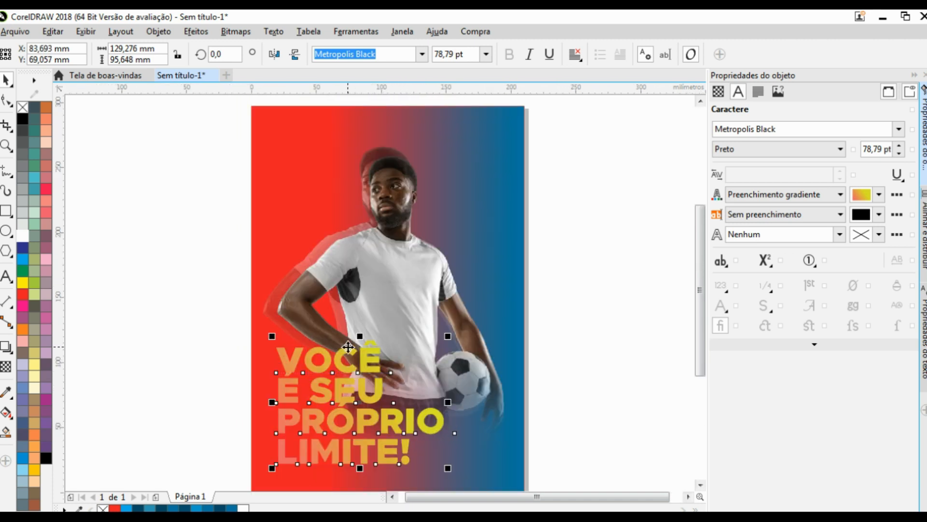
left_click(160, 199)
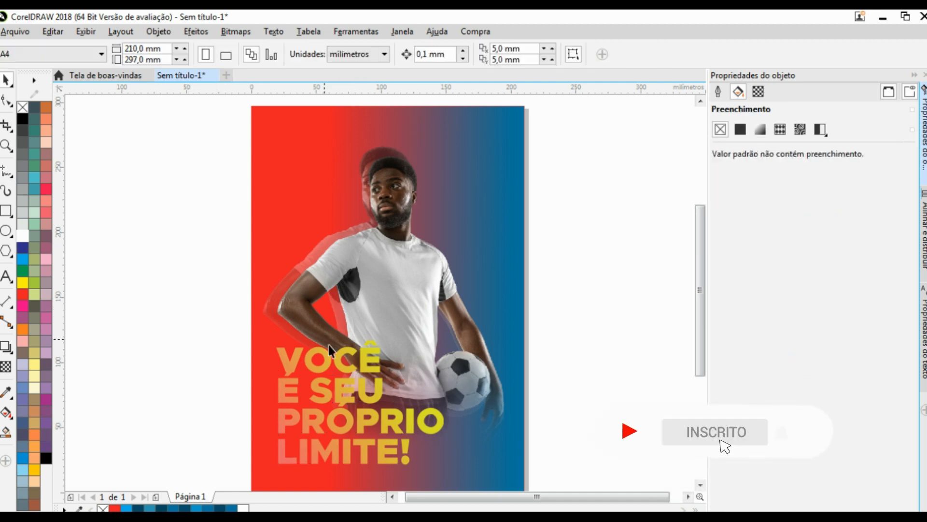
Add a soft black drop shadow behind the slogan with opacity 50, feathering 15 and Multiplicar blending.
left_click(361, 352)
scroll(361, 352, "down", 2)
scroll(362, 390, "up", 2)
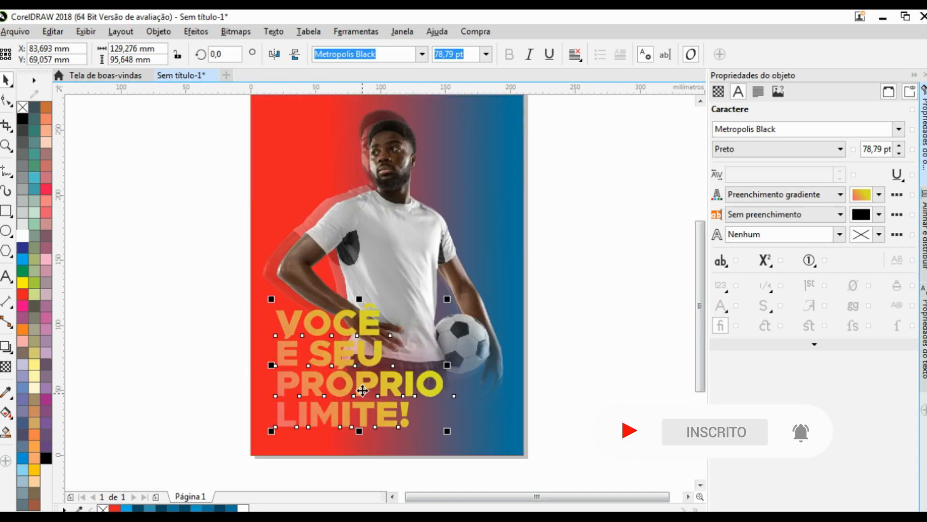
left_click(5, 346)
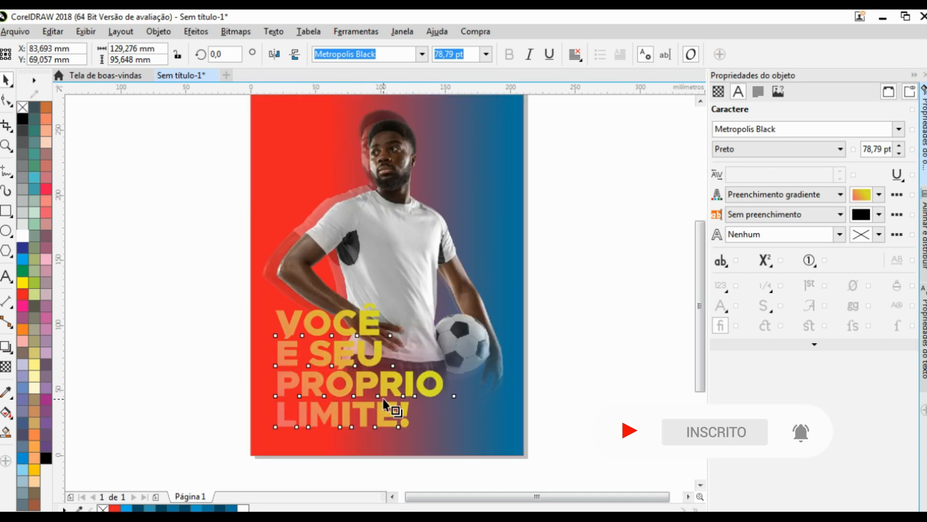
scroll(389, 407, "up", 2)
left_click_drag(335, 334, 280, 345)
left_click_drag(407, 306, 407, 307)
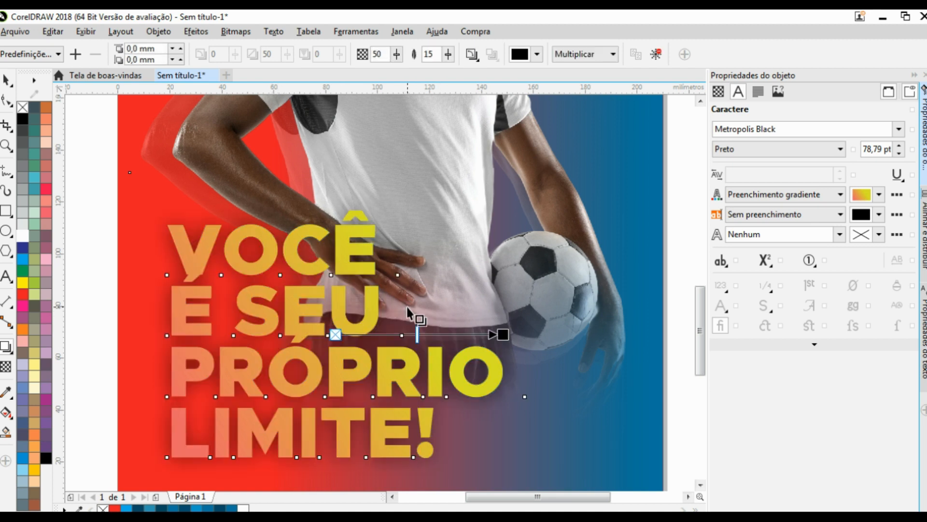
left_click(99, 177)
scroll(331, 357, "down", 2)
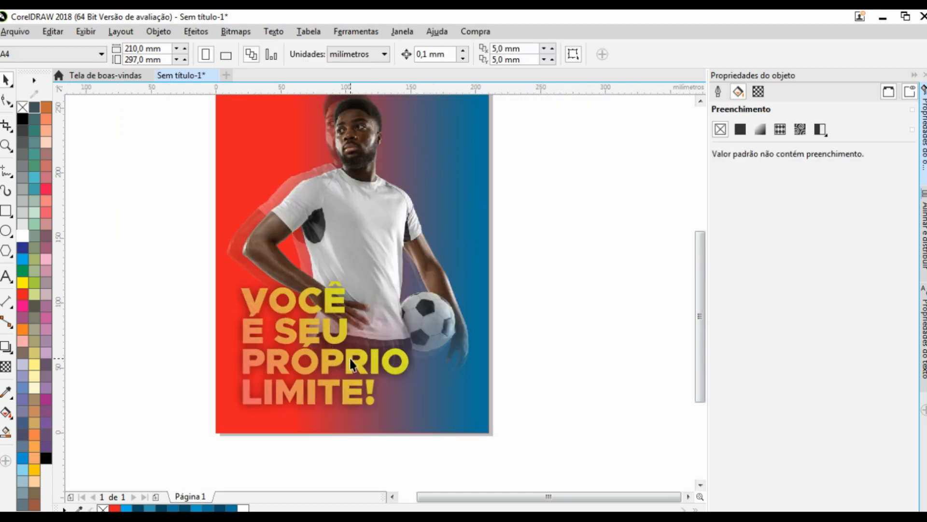
scroll(351, 364, "down", 1)
scroll(348, 315, "up", 1)
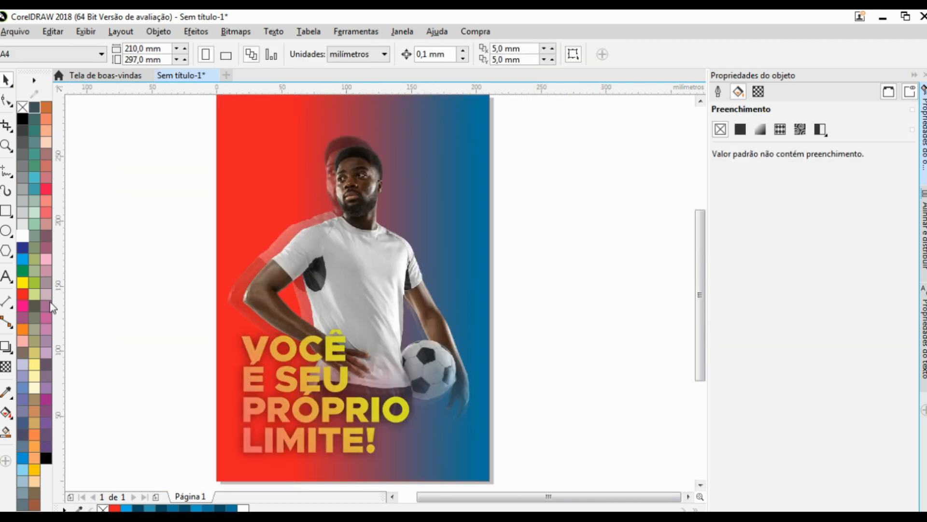
left_click(7, 276)
scroll(292, 312, "down", 1)
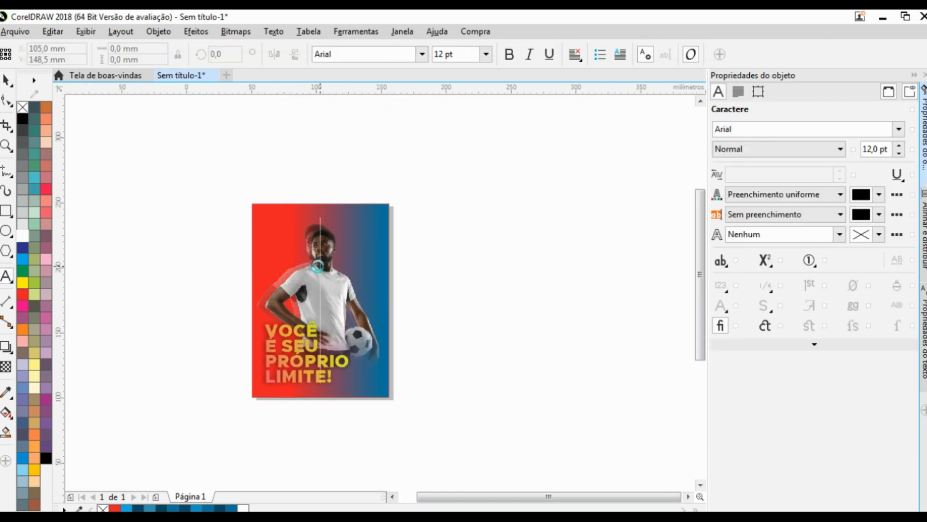
scroll(317, 265, "up", 1)
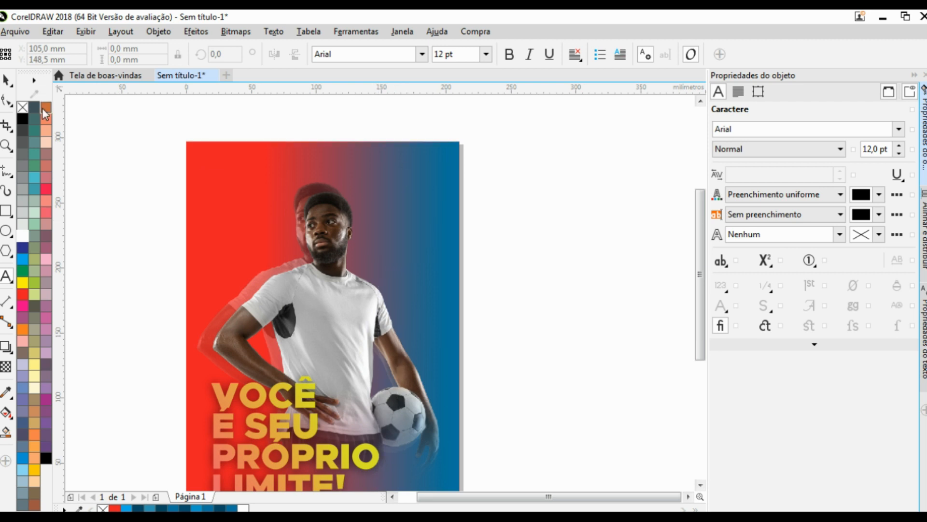
Draw a vertical bar about 19 × 218 mm down from the poster's top edge near its left side and fill it white.
left_click(6, 210)
left_click_drag(206, 142, 230, 426)
left_click(6, 83)
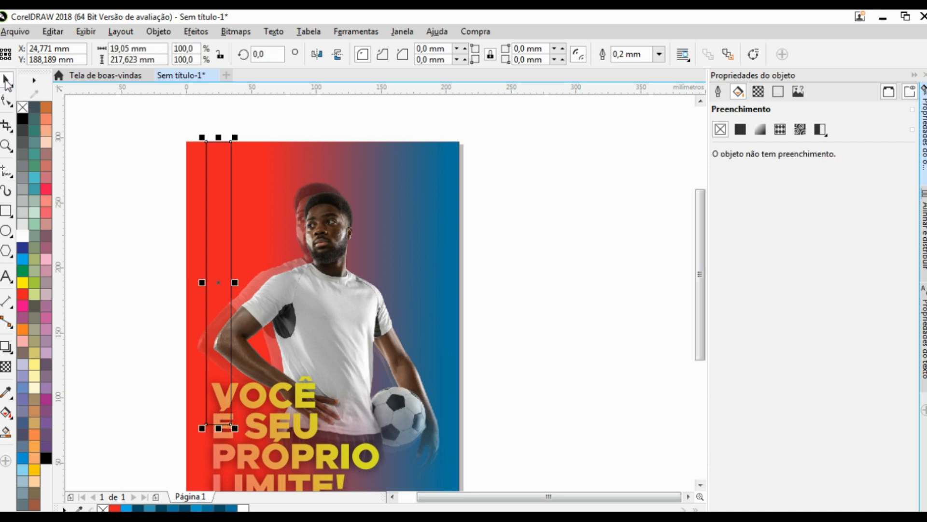
left_click(25, 237)
left_click(172, 188)
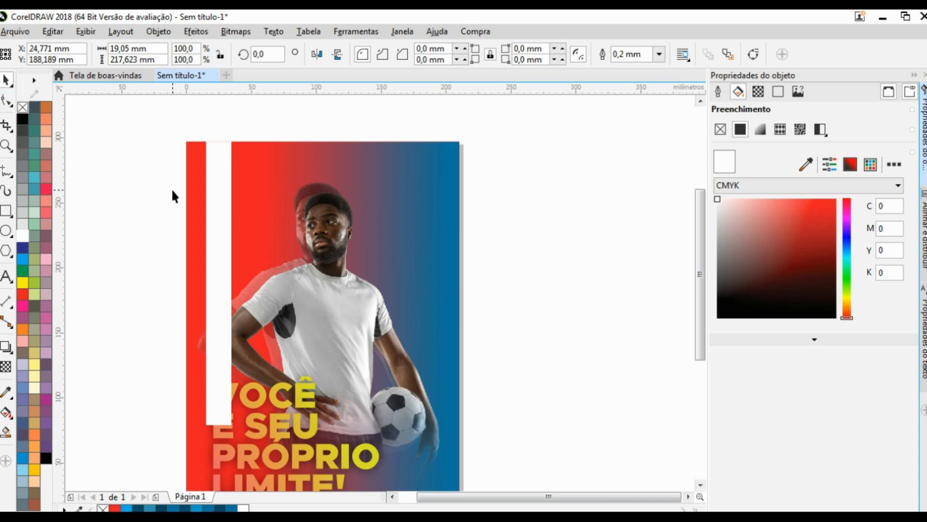
Apply a linear transparency to the white bar, opaque near the top and fading downward to 100% transparent at the word "VOCÊ".
left_click(221, 175)
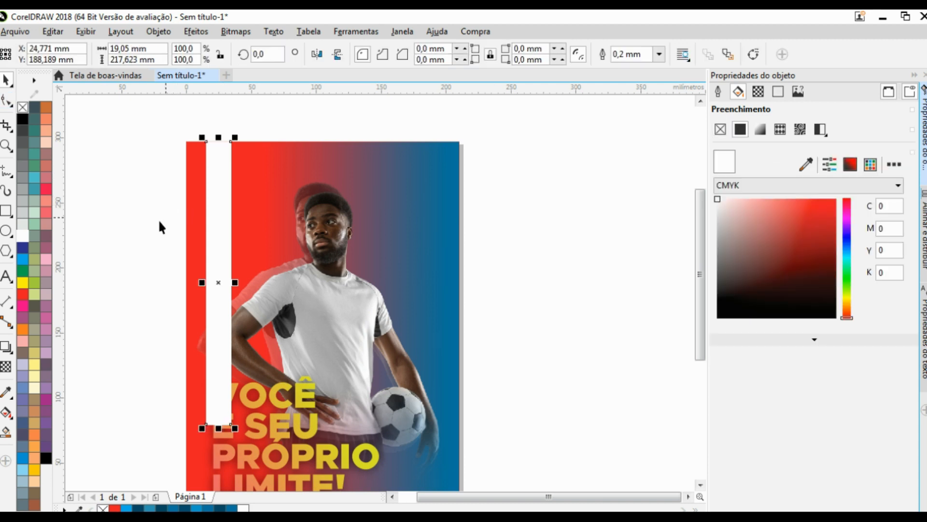
left_click(6, 366)
left_click_drag(221, 262, 221, 450)
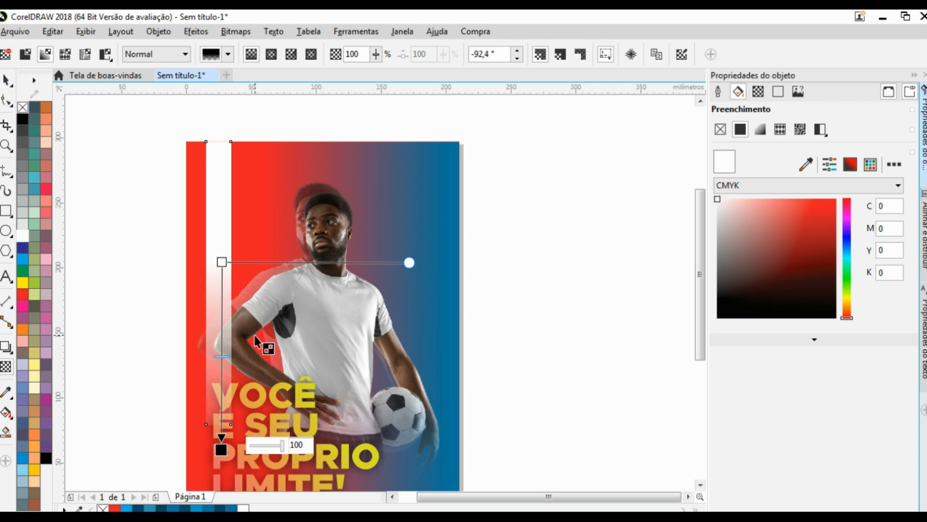
left_click_drag(222, 262, 221, 209)
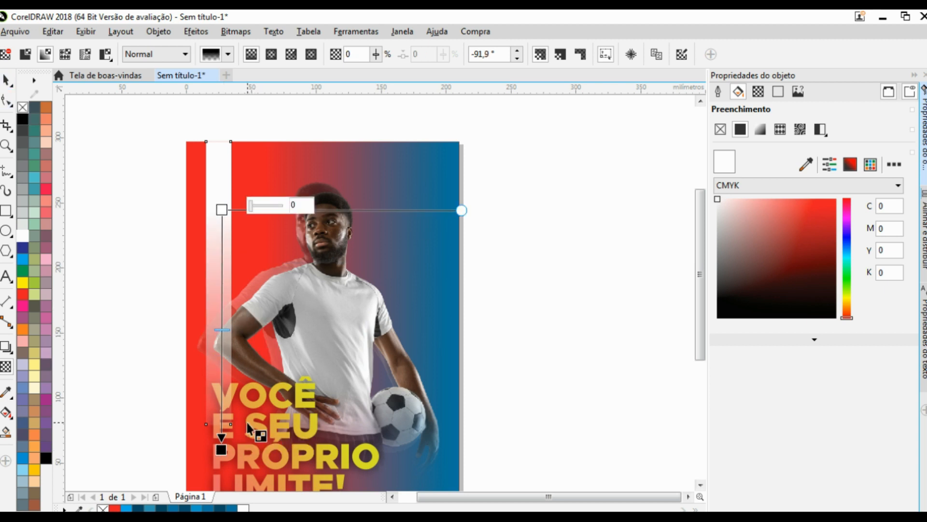
left_click_drag(221, 450, 220, 392)
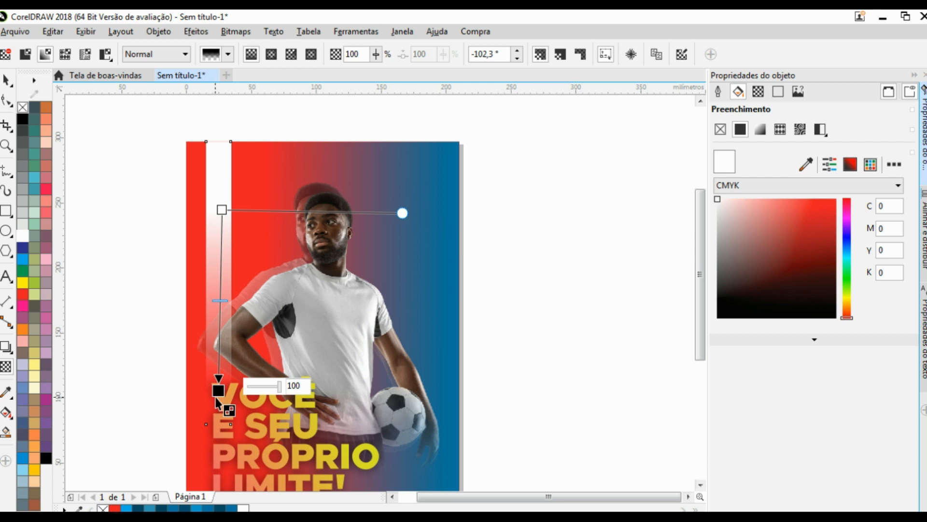
left_click(7, 79)
left_click(99, 135)
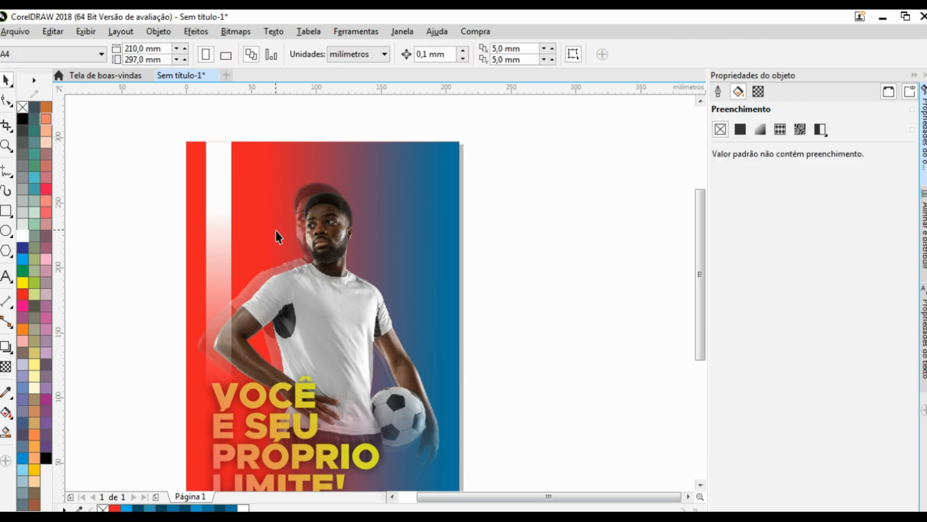
Narrow the faded white bar to about 11 mm by pulling in its right side.
left_click(216, 194)
scroll(231, 283, "up", 4)
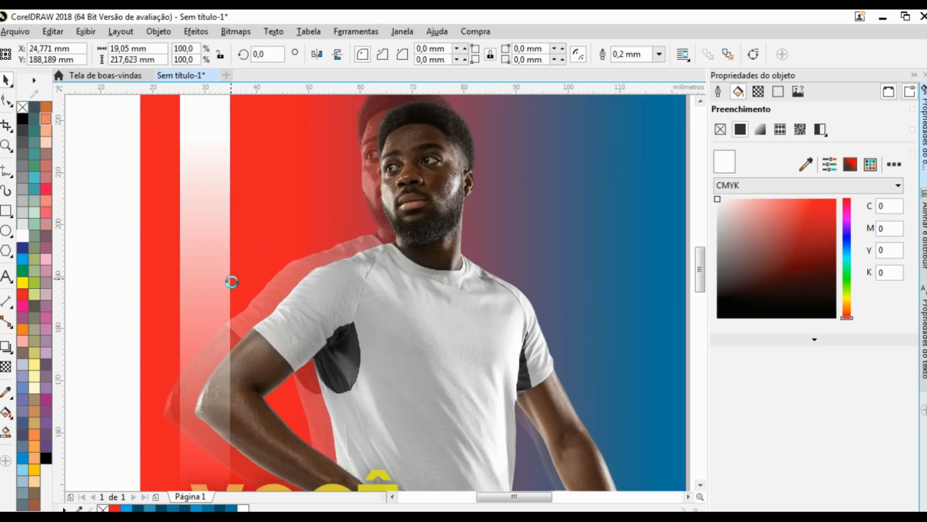
left_click_drag(234, 285, 193, 285)
scroll(193, 284, "down", 5)
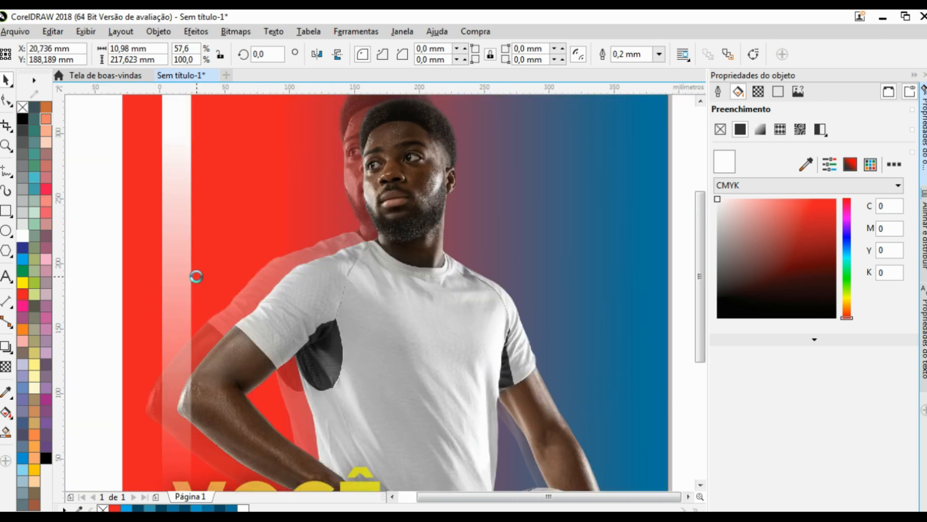
Duplicate the white bar about 20 mm to its right and repeat the duplication three more times at the same spacing.
scroll(196, 280, "up", 5)
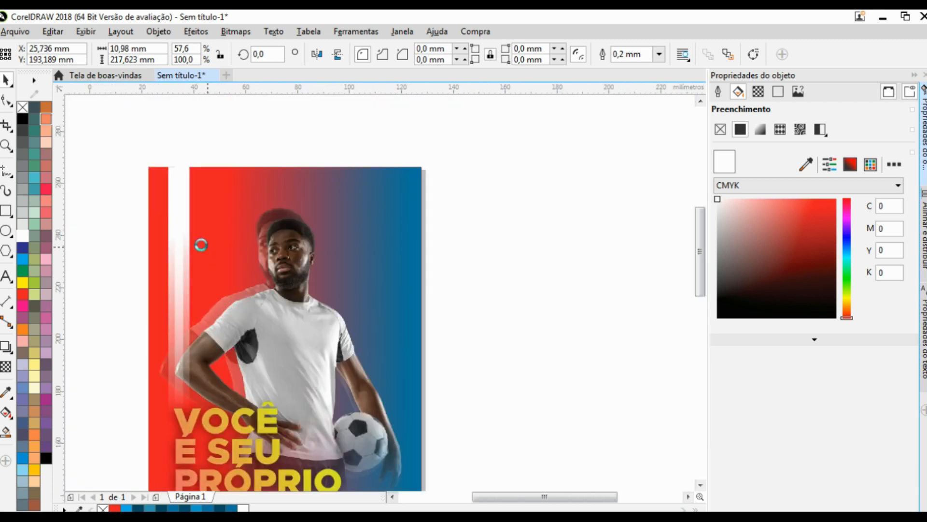
left_click_drag(159, 209, 196, 212)
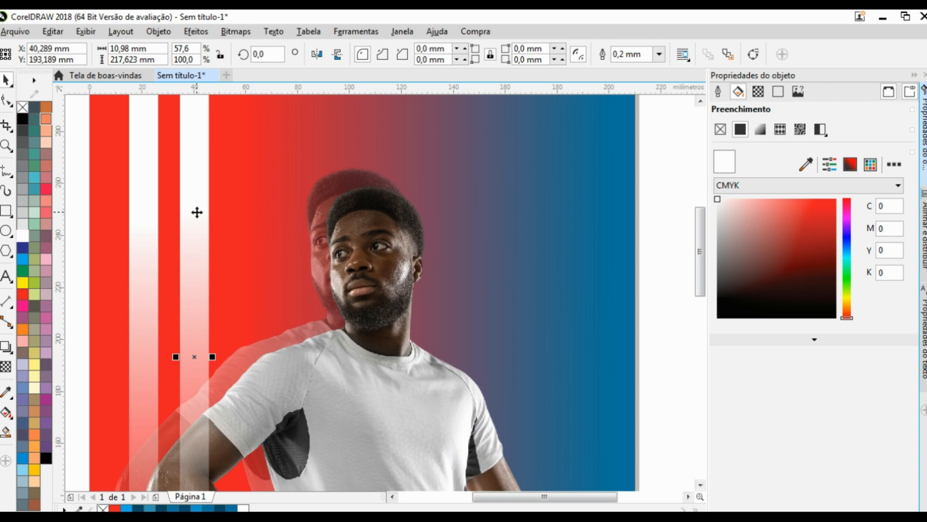
scroll(197, 213, "down", 1)
key("ctrl+d")
key("ctrl+d")
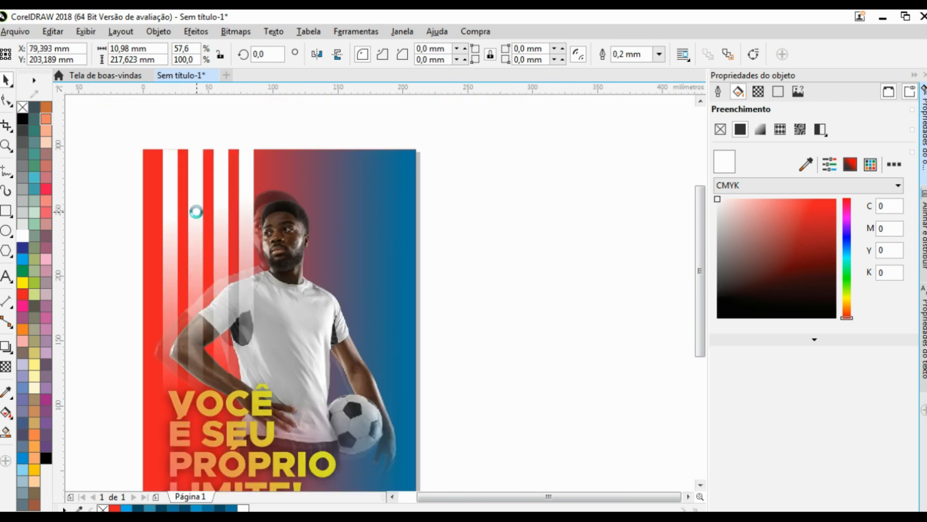
key("ctrl+d")
scroll(269, 174, "down", 1)
left_click(418, 204)
scroll(261, 211, "up", 1)
scroll(261, 211, "down", 1)
scroll(260, 211, "up", 1)
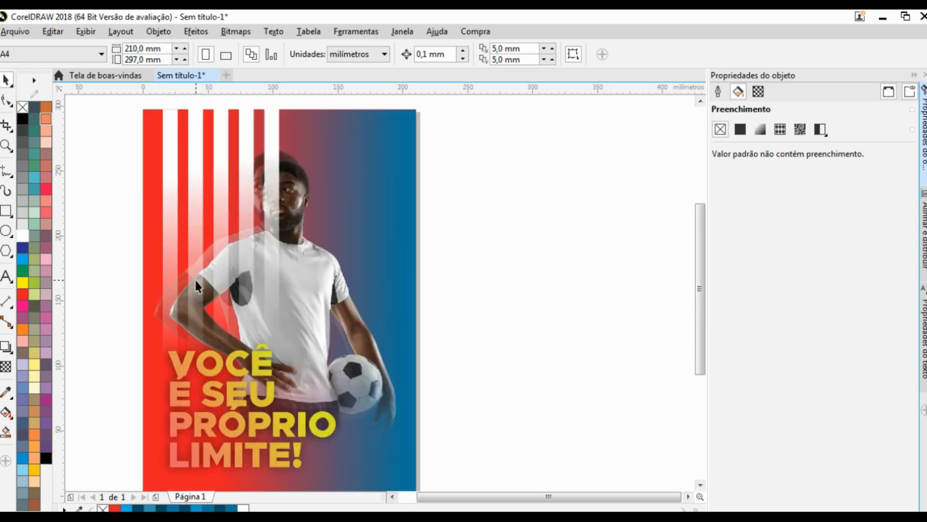
scroll(196, 286, "down", 1)
left_click_drag(276, 402, 281, 401)
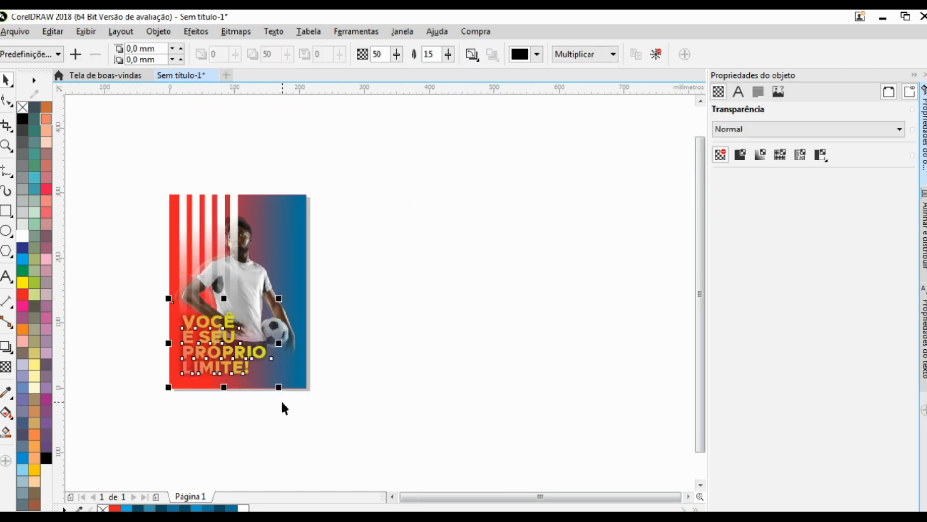
key("Delete")
key("ctrl+z")
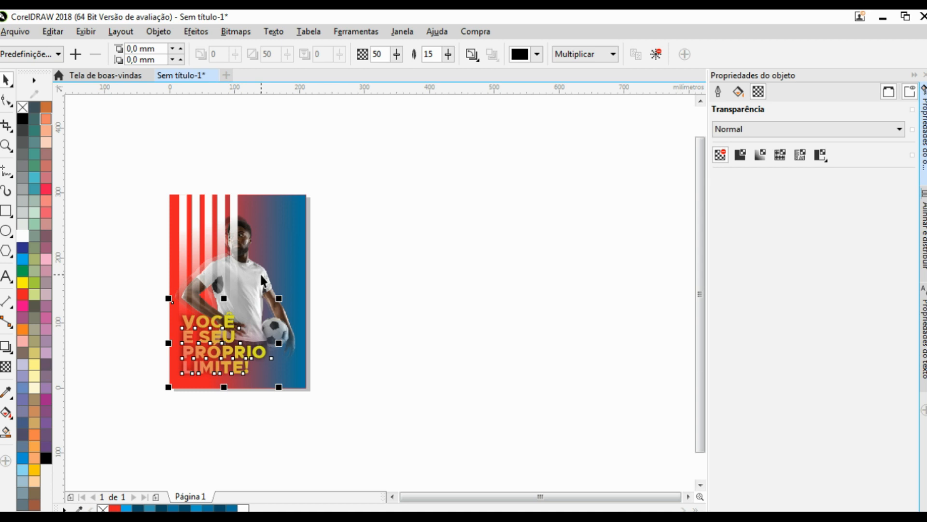
left_click(259, 268)
key("Delete")
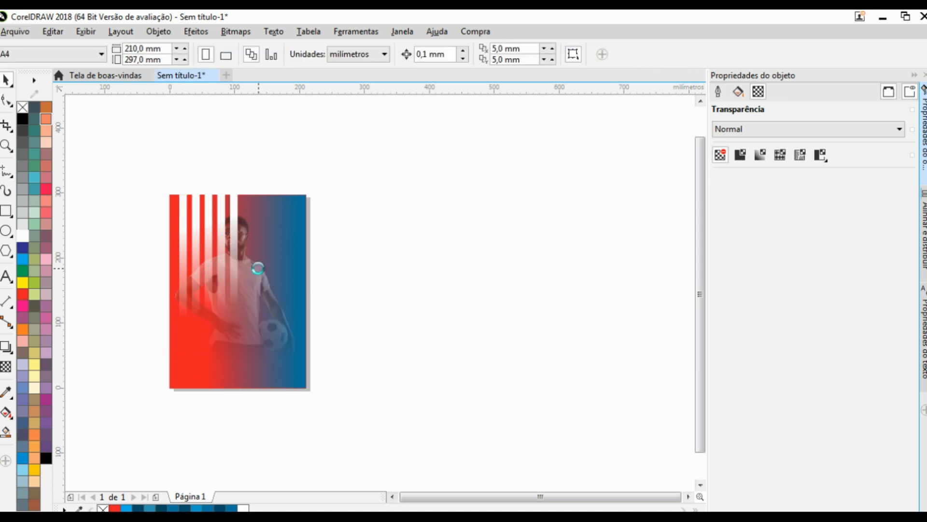
key("ctrl+z")
scroll(205, 249, "up", 2)
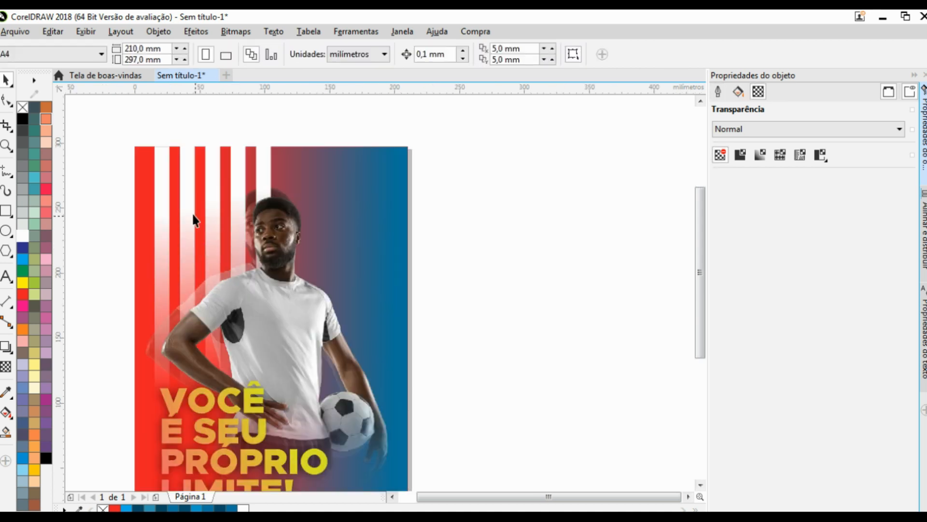
left_click(182, 199)
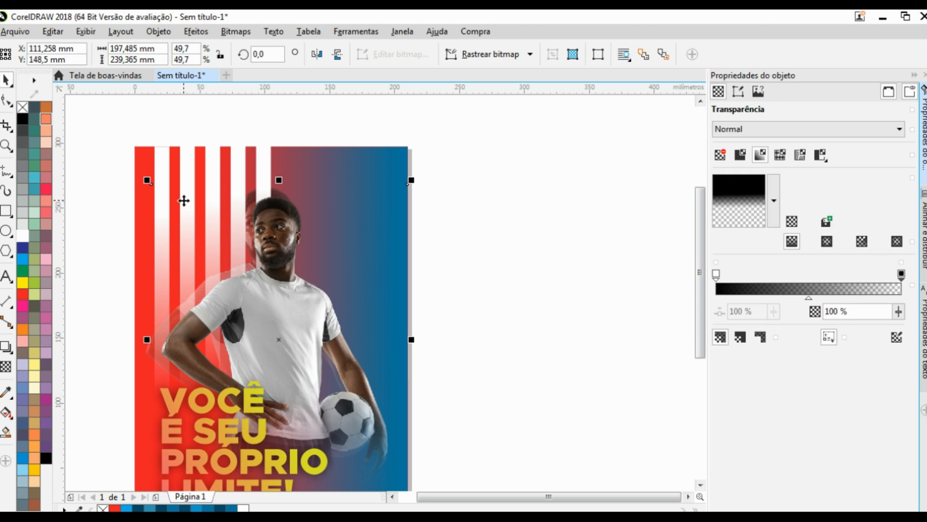
left_click_drag(101, 113, 295, 413)
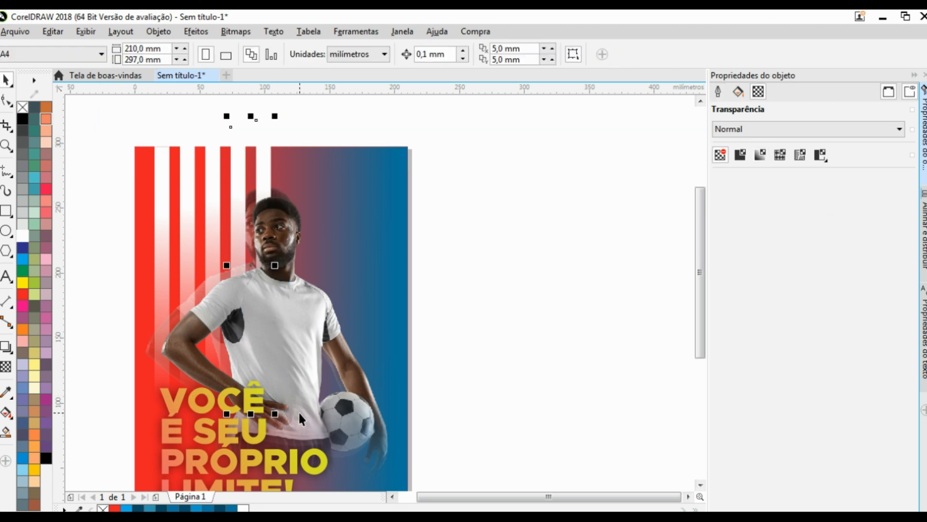
left_click_drag(214, 199, 182, 195)
key("ctrl+z")
scroll(276, 205, "down", 1)
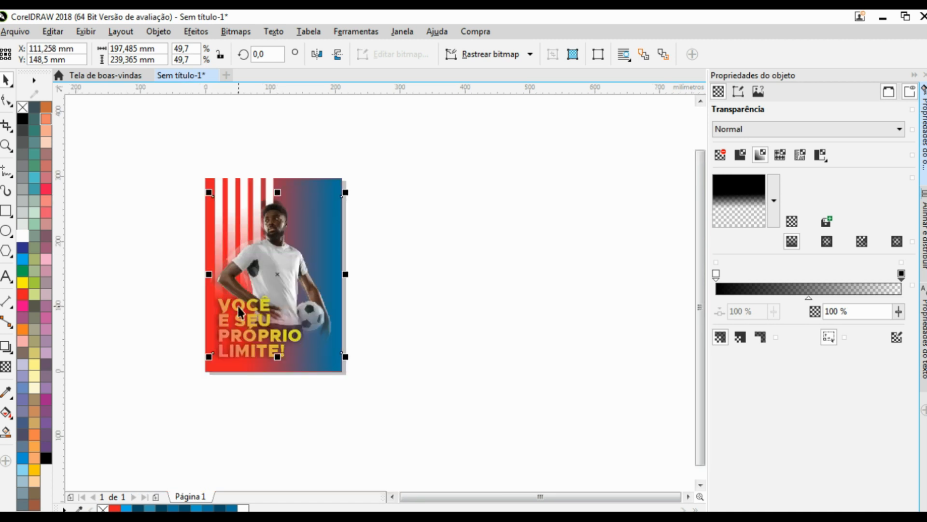
scroll(238, 307, "up", 1)
left_click(522, 206)
scroll(374, 289, "down", 1)
scroll(284, 237, "up", 1)
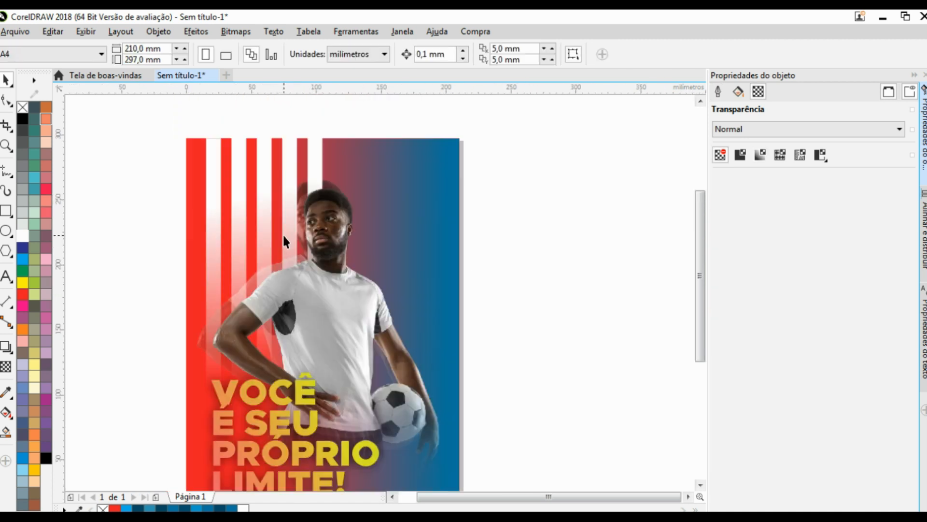
Shorten the transparency fades of the five white stripes, ending the leftmost near the player's elbow and the rightmost at his upper chest.
left_click(213, 159)
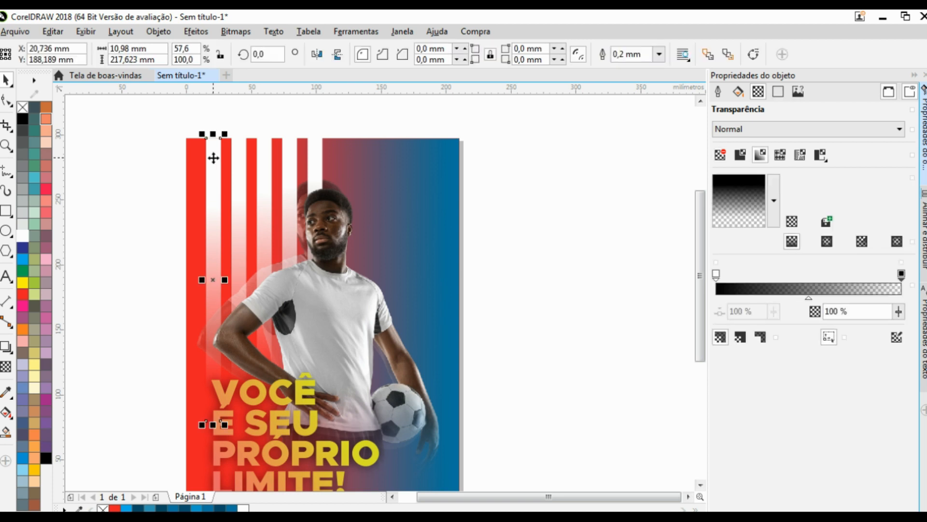
left_click_drag(243, 142, 243, 143)
left_click(217, 147)
left_click(240, 147, "shift")
left_click(267, 146, "shift")
left_click(286, 144, "shift")
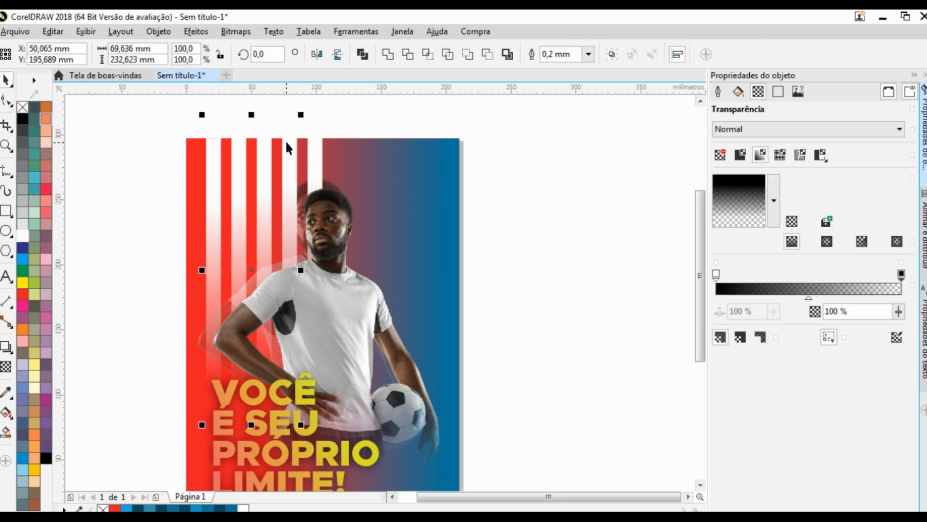
left_click(321, 150, "shift")
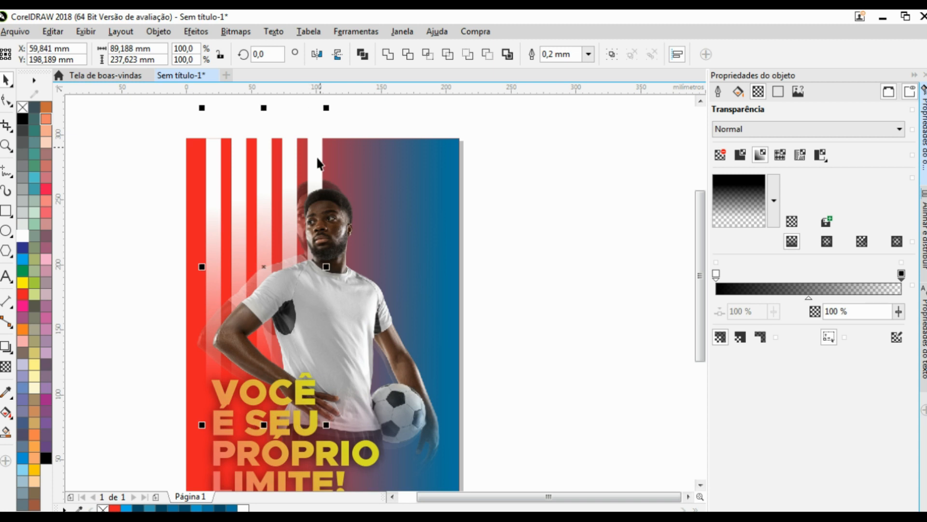
left_click(6, 366)
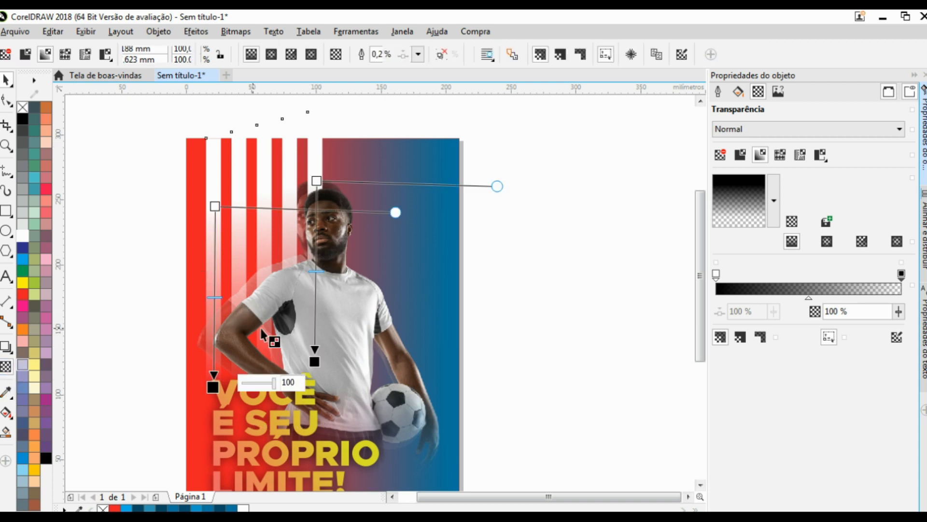
left_click_drag(314, 362, 309, 307)
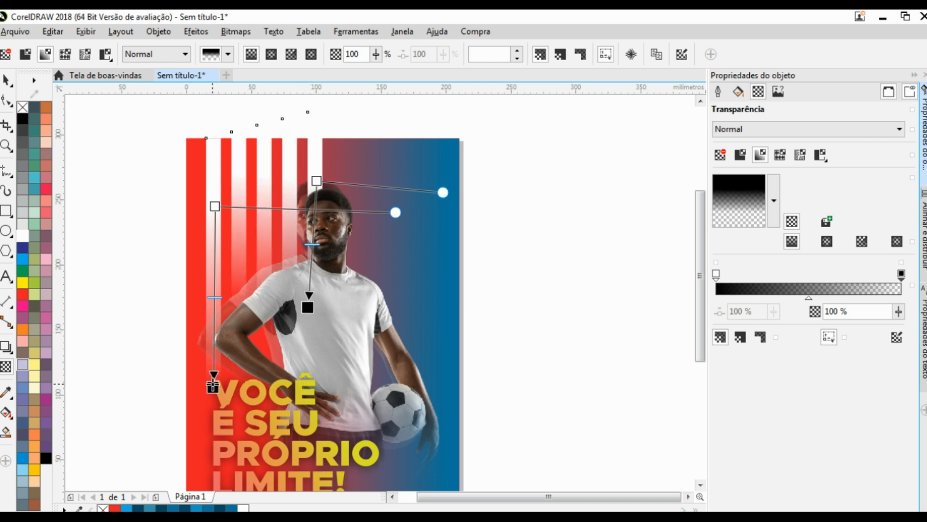
left_click_drag(212, 386, 216, 345)
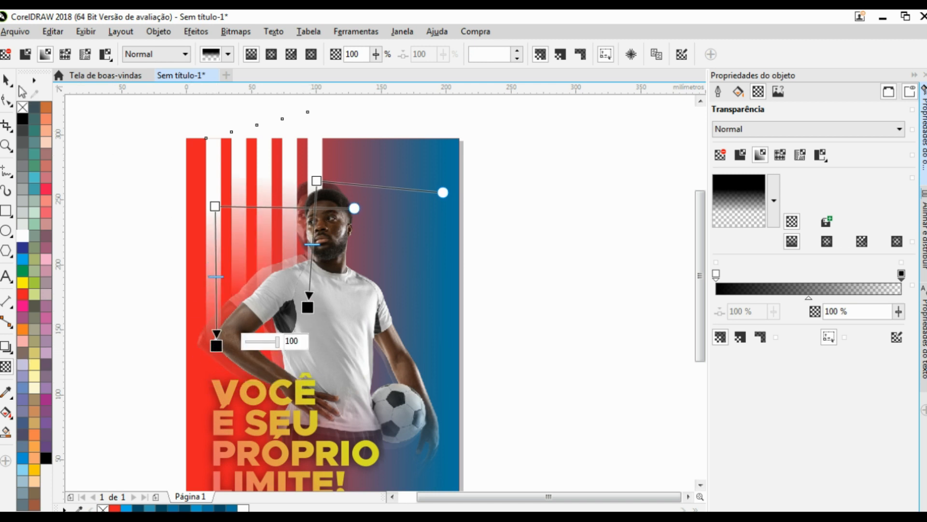
Fill the five faded stripes with light yellow.
left_click(7, 80)
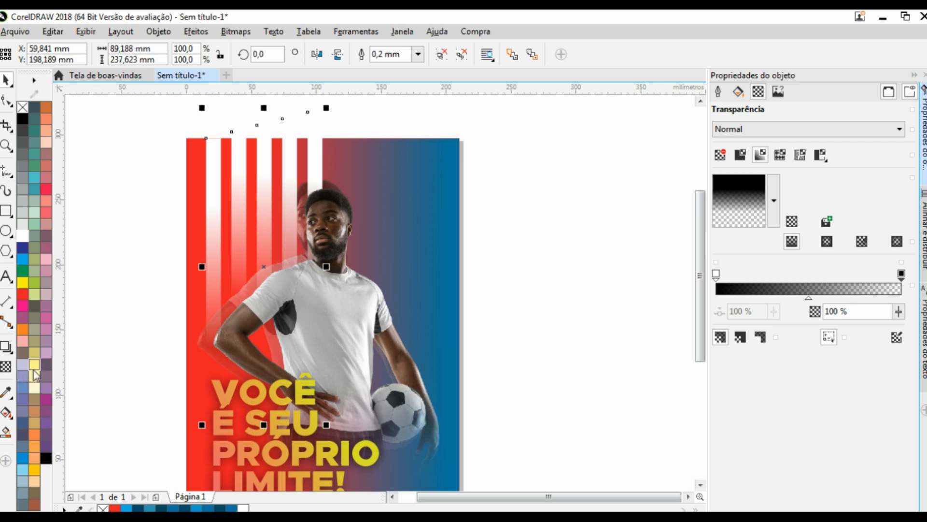
left_click(34, 365)
left_click(101, 198)
left_click(212, 174)
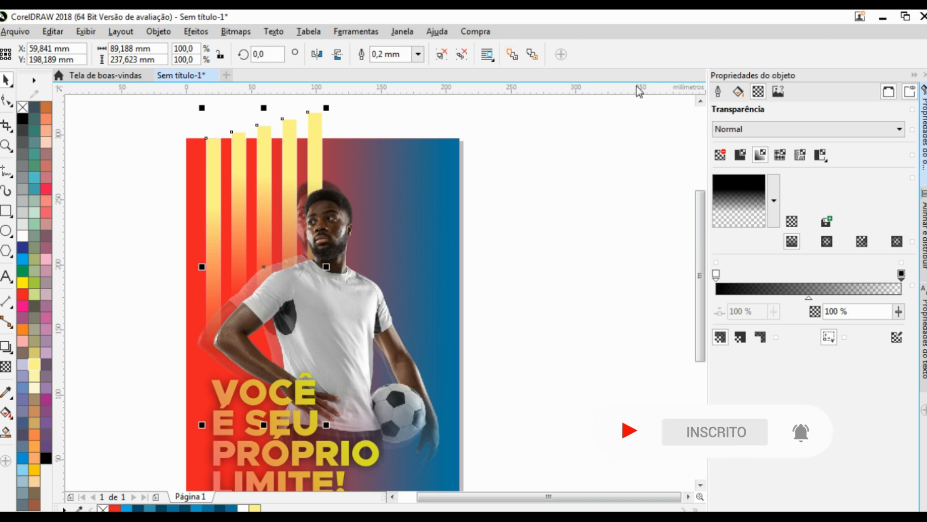
Open the Align and Distribute options and ungroup the five yellow stripes.
left_click(923, 237)
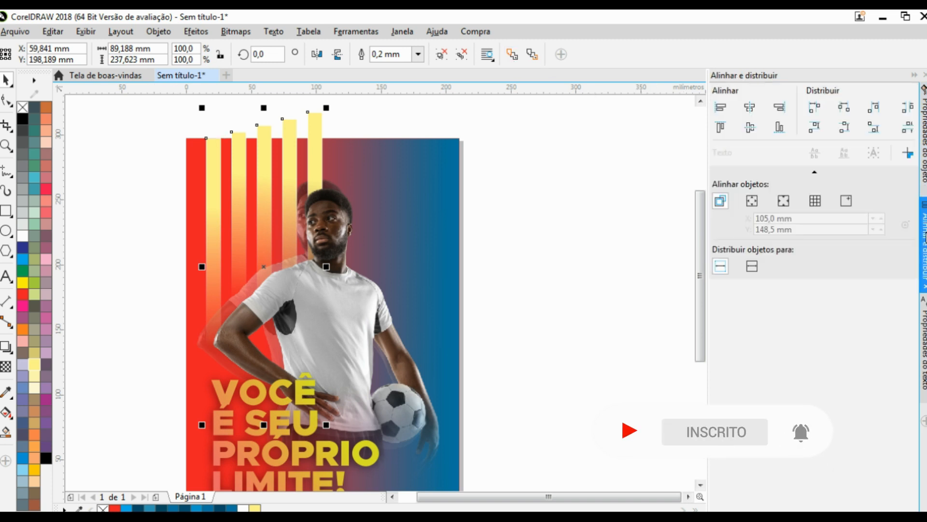
left_click(754, 129)
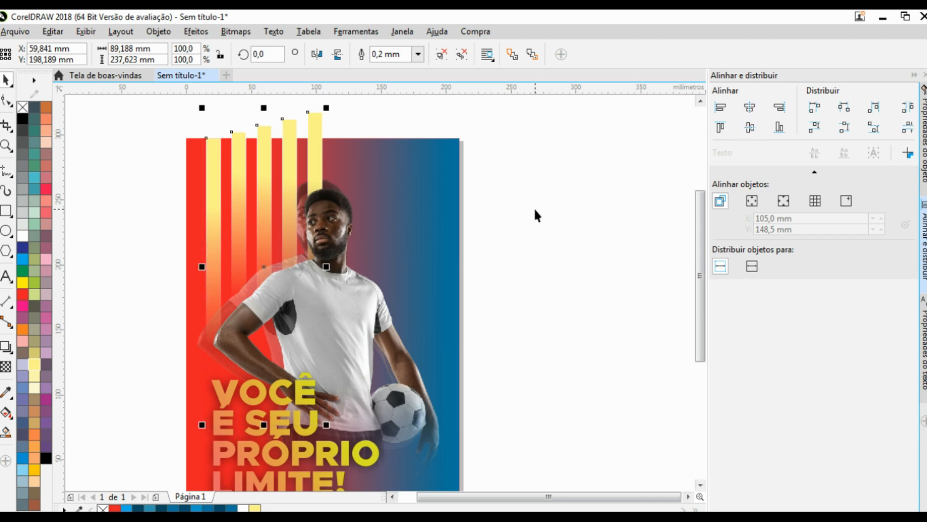
key("ctrl+u")
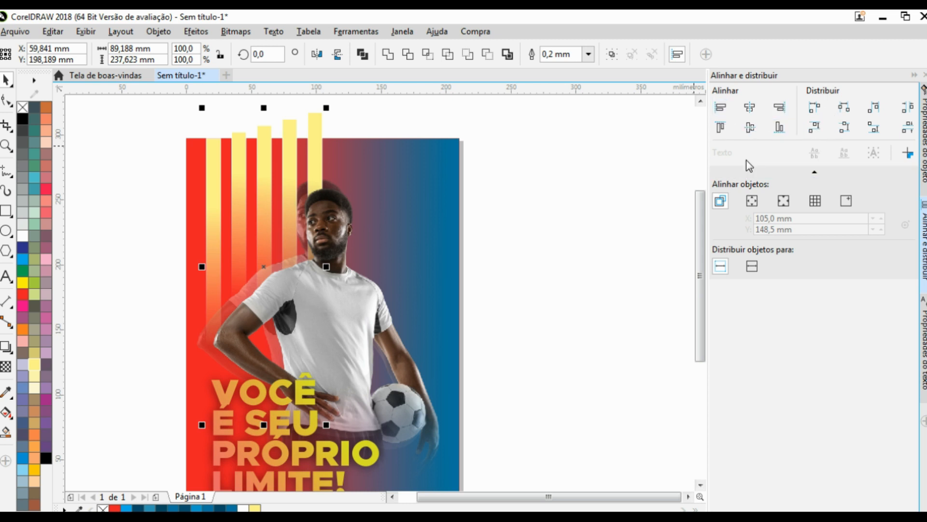
Align the five yellow stripes by their top edges to the leftmost stripe at the poster's upper edge.
left_click(587, 155)
left_click(261, 158)
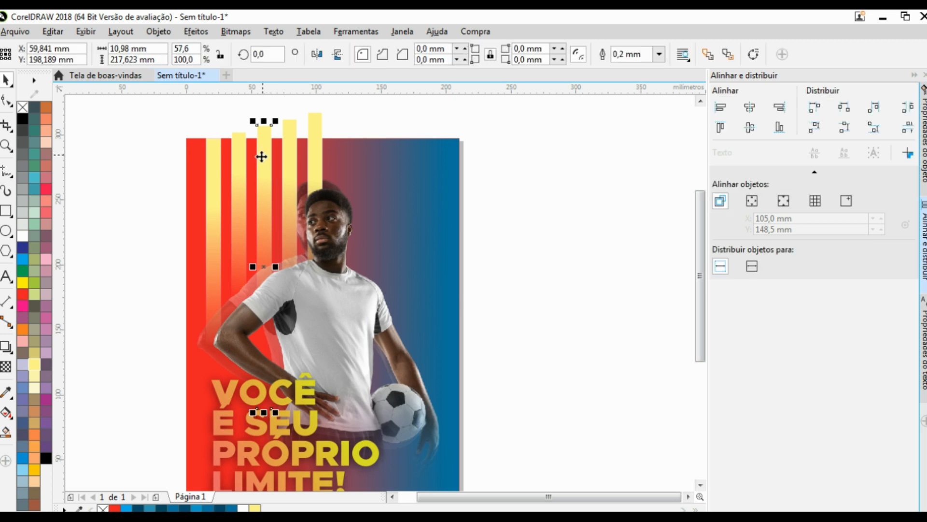
left_click_drag(154, 119, 347, 329)
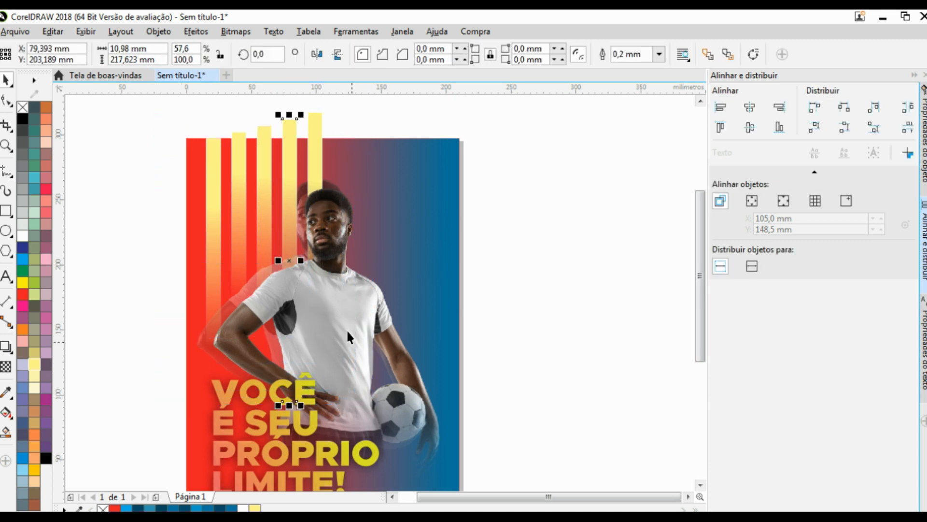
left_click(317, 139)
left_click(290, 138, "shift")
left_click(265, 139, "shift")
left_click(238, 139, "shift")
left_click(213, 145, "shift")
key("c")
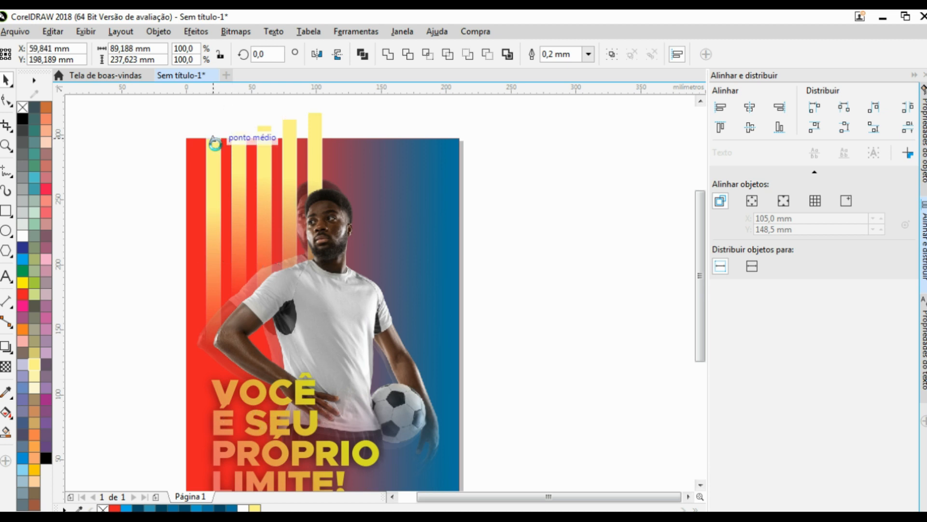
key("ctrl+z")
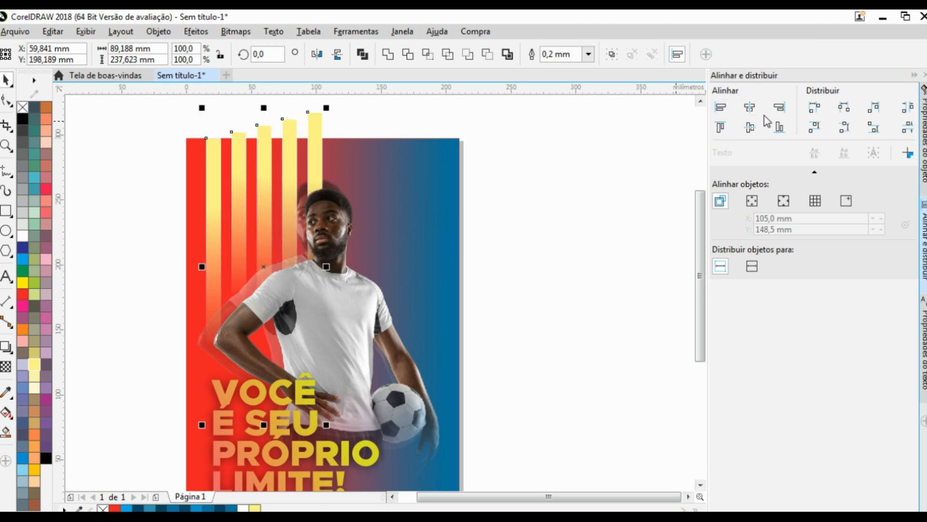
left_click(721, 127)
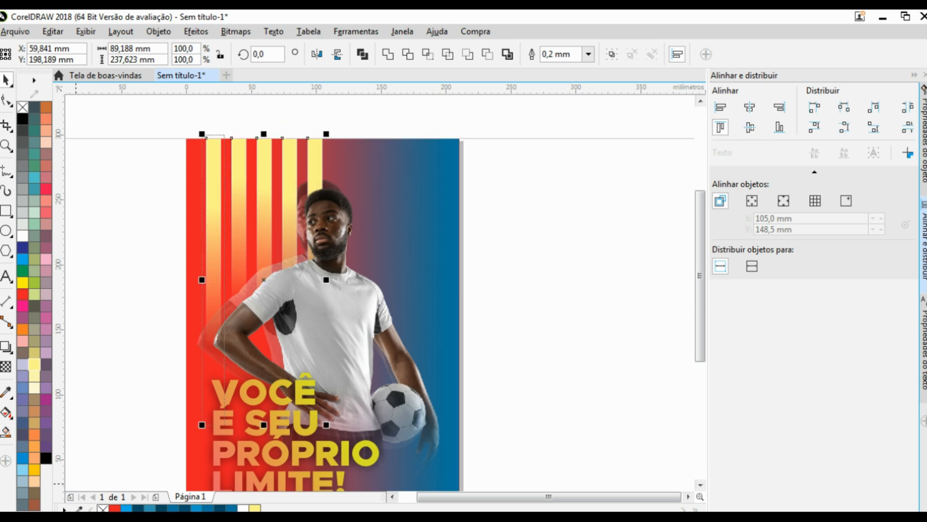
left_click(130, 217)
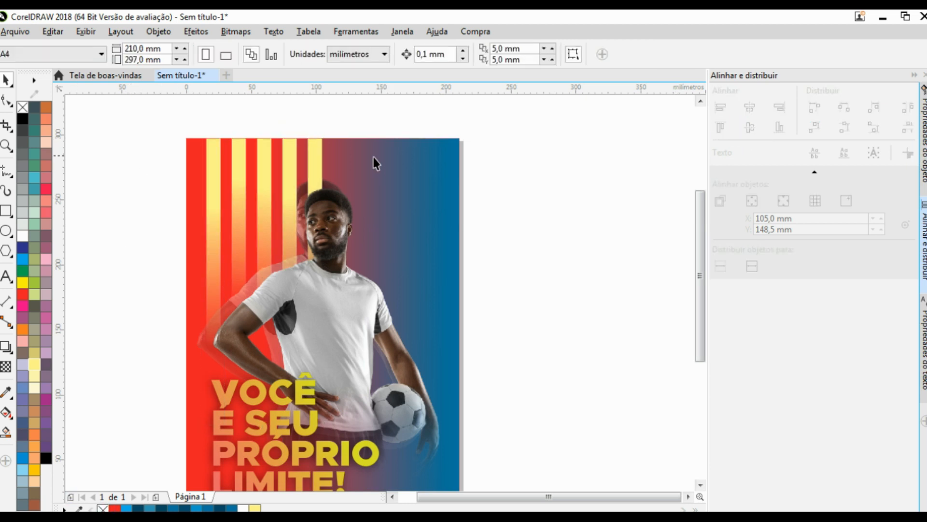
Fill the slogan "VOCÊ É SEU PRÓPRIO LIMITE!" with solid white.
scroll(372, 160, "down", 2)
scroll(360, 203, "down", 1)
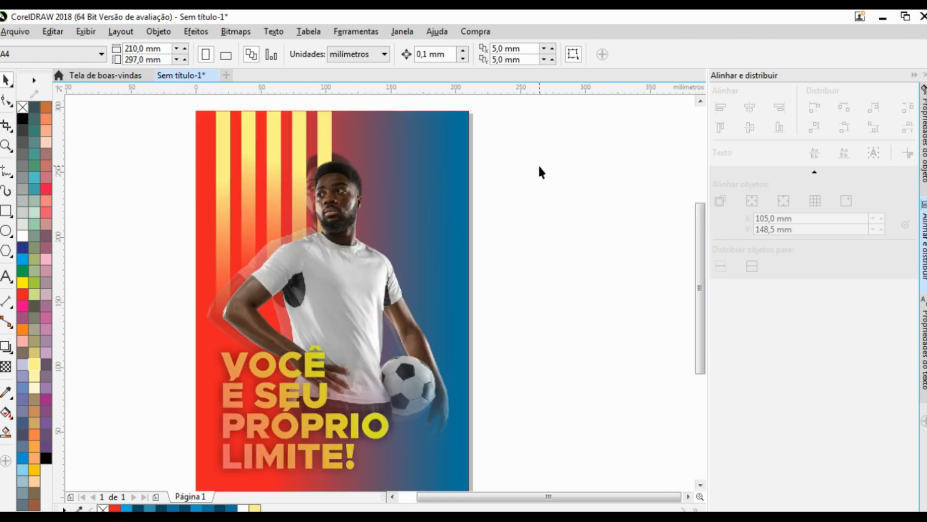
left_click(312, 373)
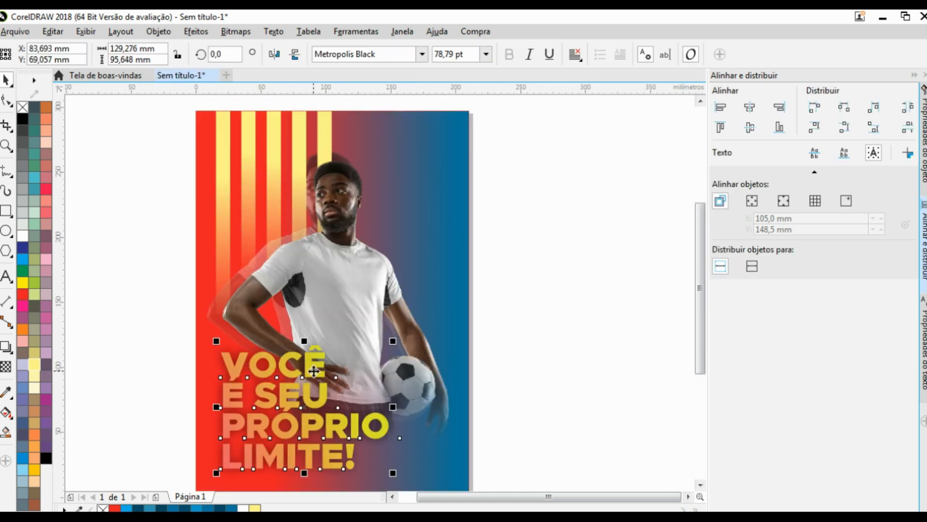
left_click(22, 237)
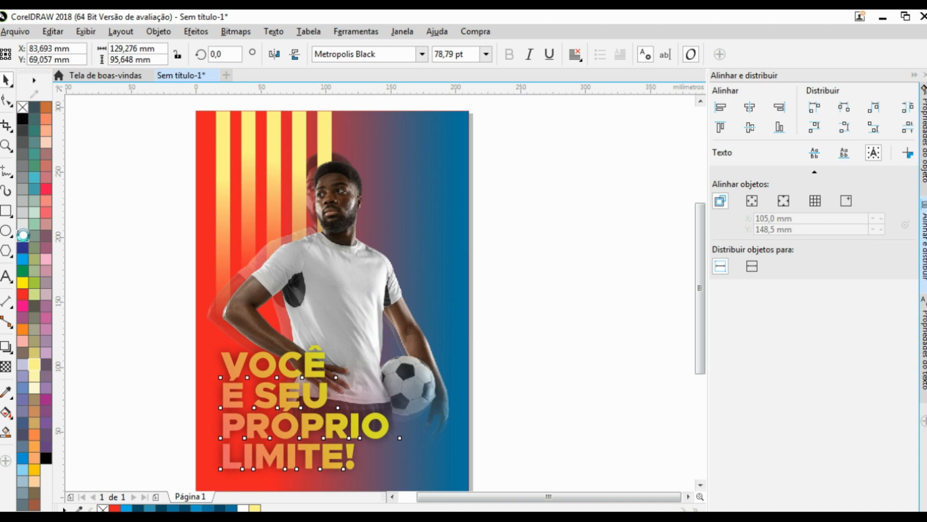
scroll(276, 241, "down", 3)
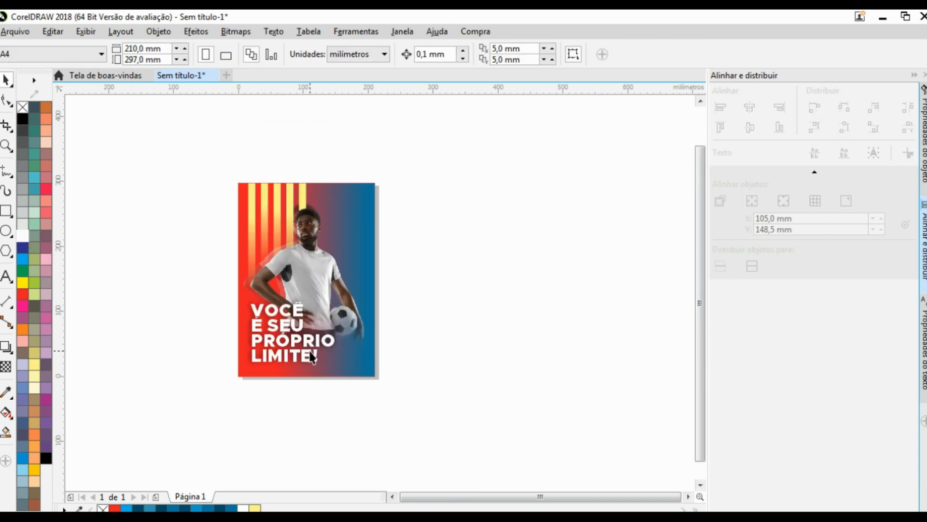
Shrink the white slogan proportionally to about 72.5 pt.
scroll(307, 342, "up", 3)
left_click(305, 333)
mouse_move(366, 384)
left_mouse_down()
mouse_move(395, 397)
mouse_move(356, 371)
left_mouse_up()
left_click(624, 231)
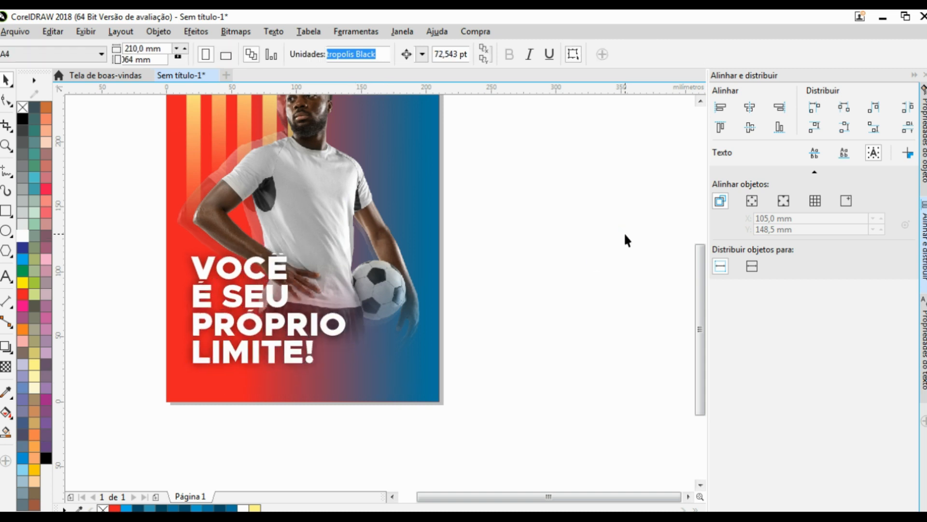
Add the text "FUTEBOL" in Arial 24 pt on the empty area beside the poster.
scroll(296, 283, "up", 1)
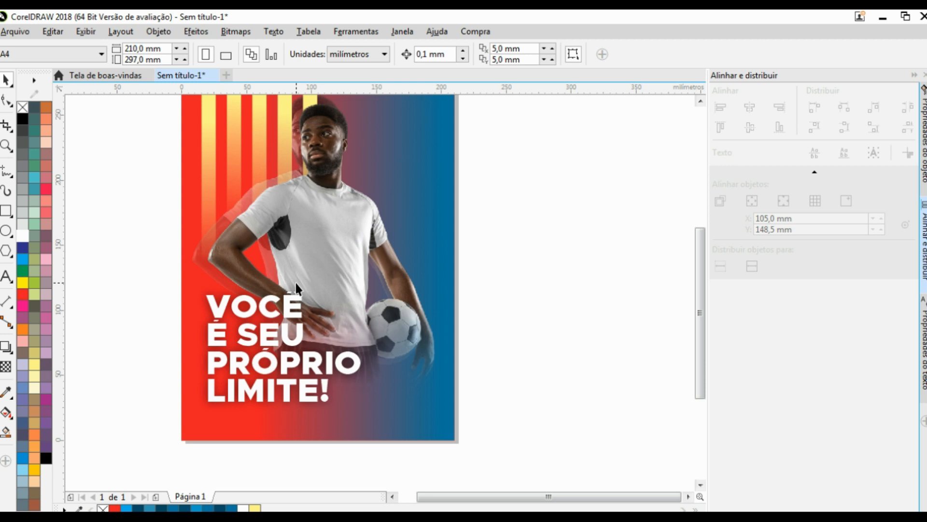
scroll(295, 288, "down", 2)
scroll(336, 245, "up", 2)
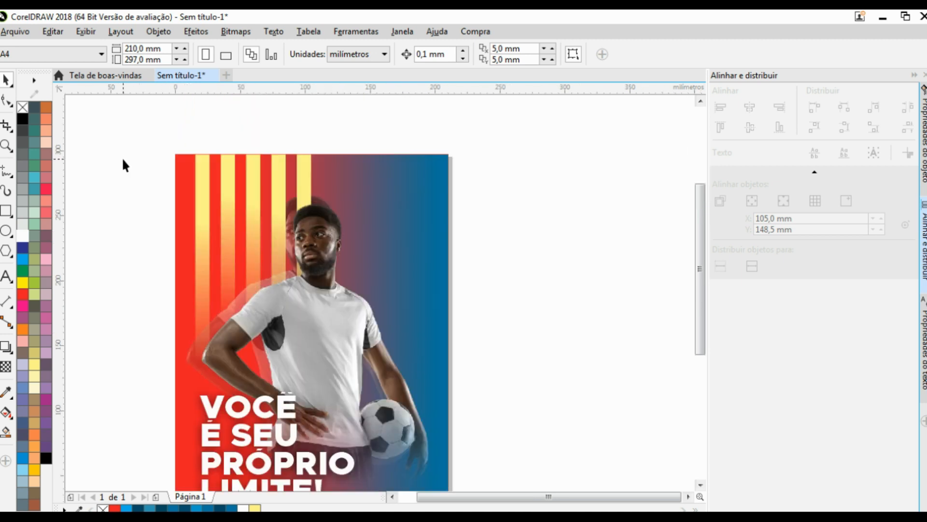
scroll(190, 205, "down", 2)
scroll(202, 235, "up", 2)
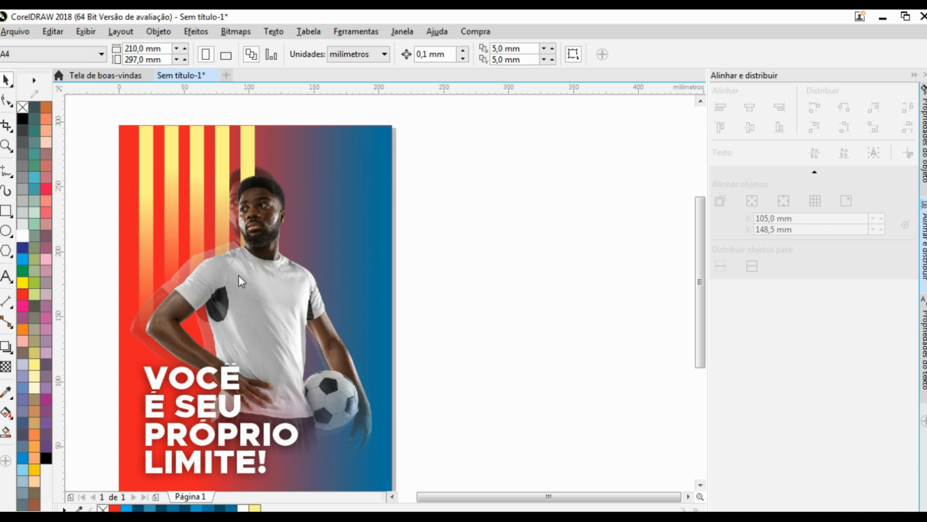
key("F8")
left_click(451, 264)
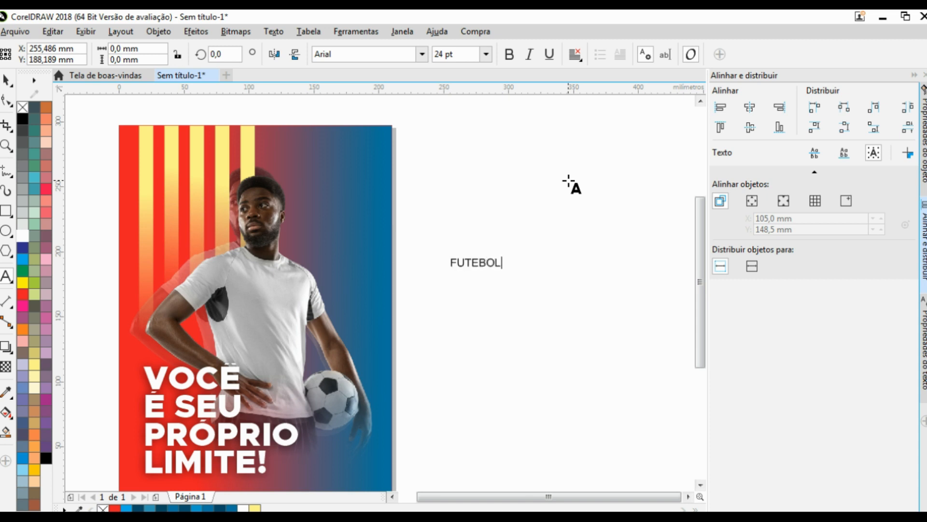
Move the "FUTEBOL" text onto the poster beside the player's head, set it in Metropolis Black and enlarge it to about 138 pt.
key("ctrl+space")
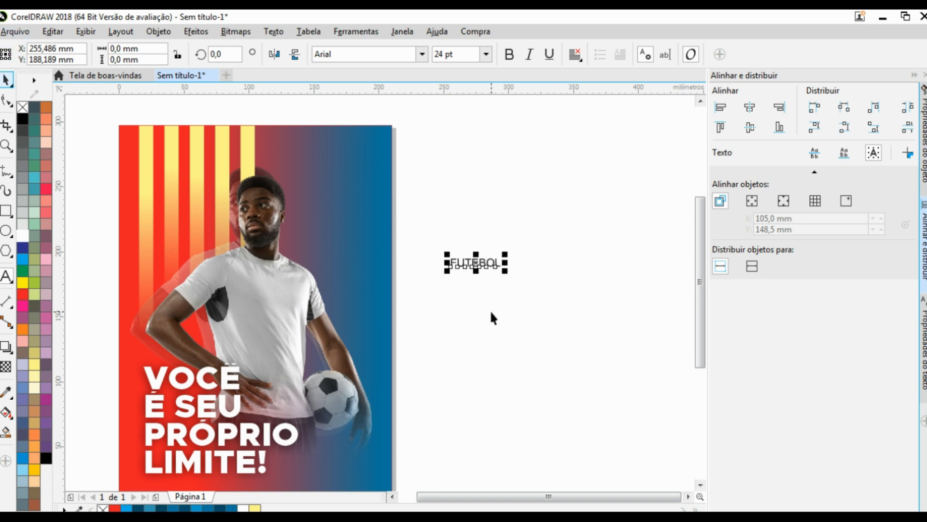
left_click_drag(501, 264, 340, 217)
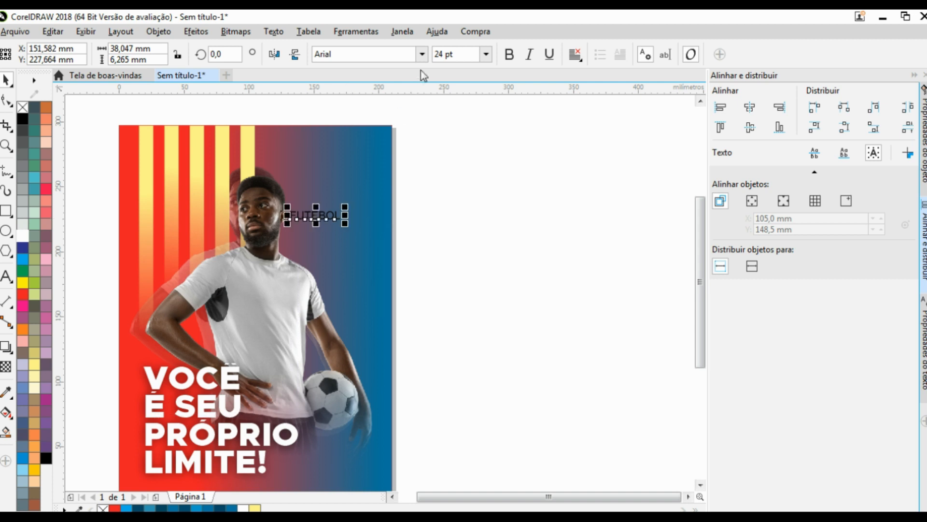
left_click(422, 53)
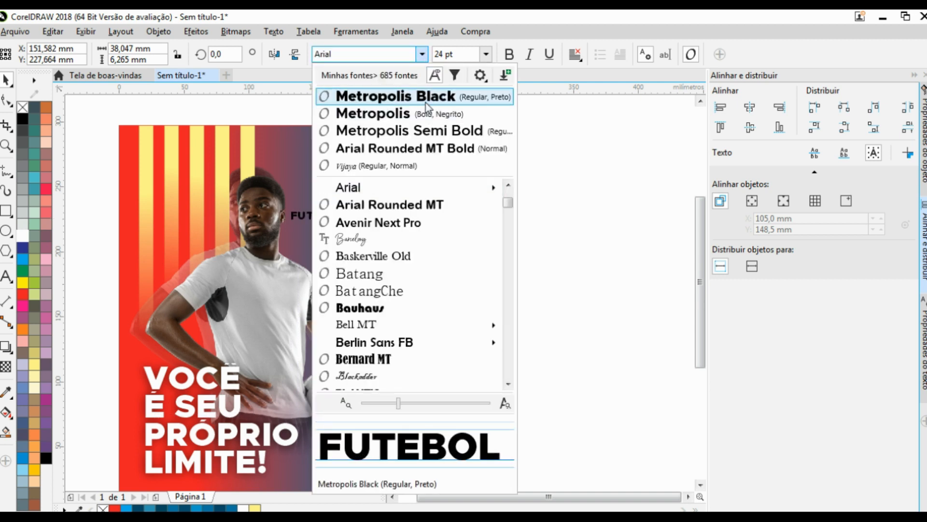
left_click(426, 102)
left_click_drag(353, 205, 380, 266)
Try standing the "FUTEBOL" text upright at about 90.7° along the poster's right side, enlarged to about 168 pt.
left_click(481, 199)
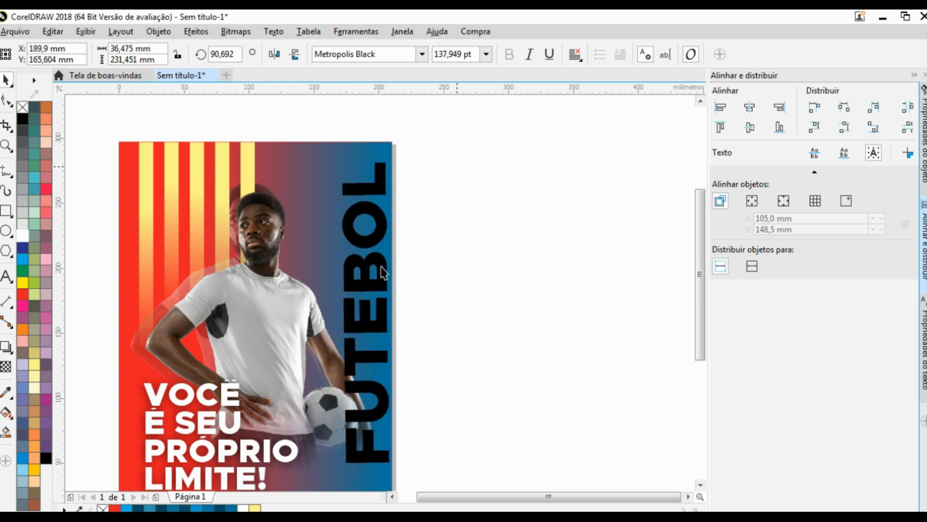
scroll(381, 266, "down", 1)
scroll(410, 360, "up", 1)
scroll(399, 384, "down", 1)
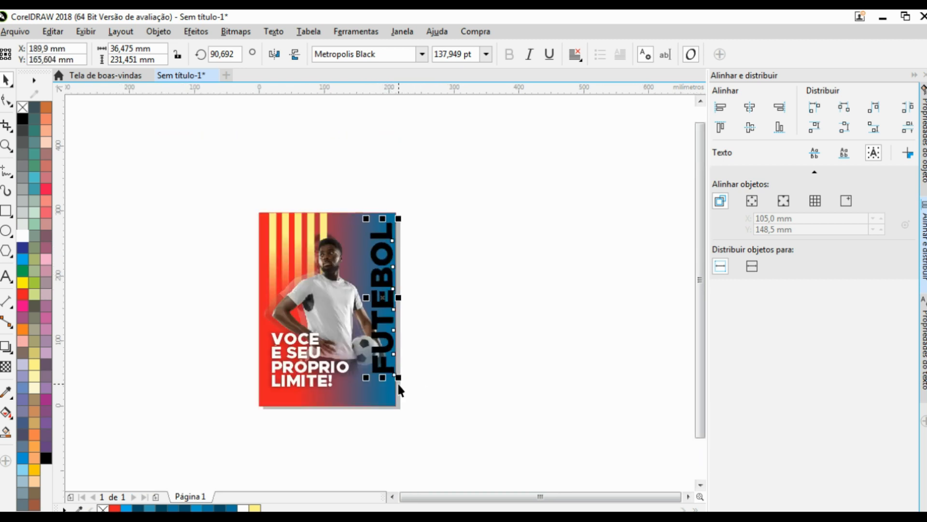
scroll(396, 379, "up", 1)
left_click_drag(394, 367, 464, 444)
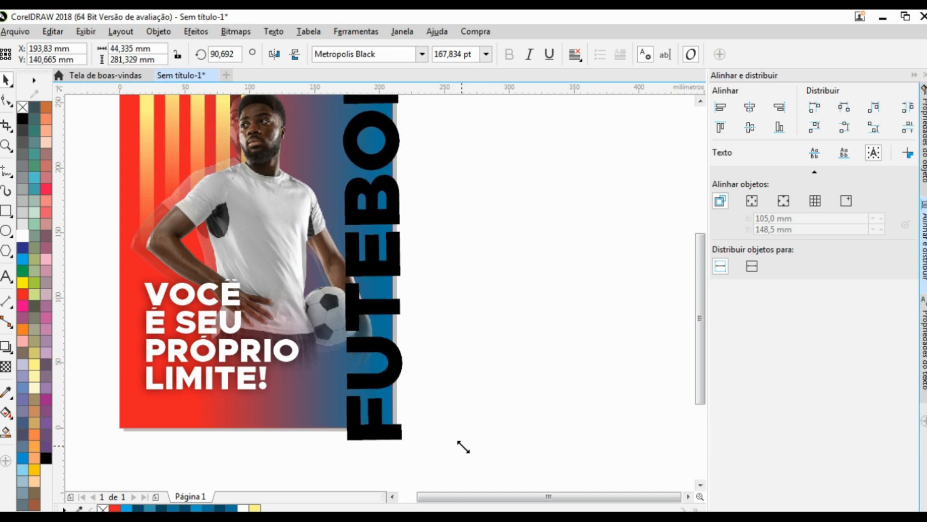
Try scaling the upright "FUTEBOL" text to about 192.7 pt and back down to about 145 pt.
scroll(416, 290, "down", 1)
left_click_drag(415, 209, 431, 188)
scroll(421, 396, "up", 2)
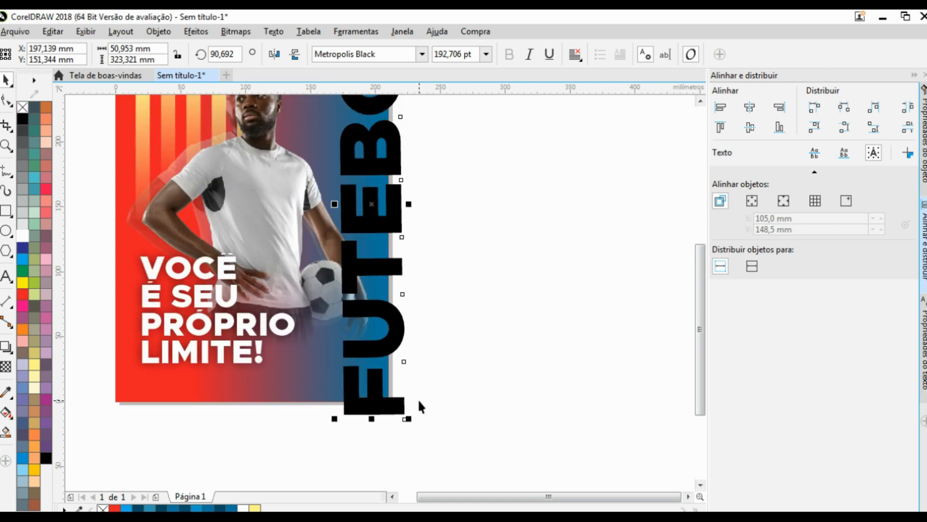
left_click_drag(410, 423, 399, 416)
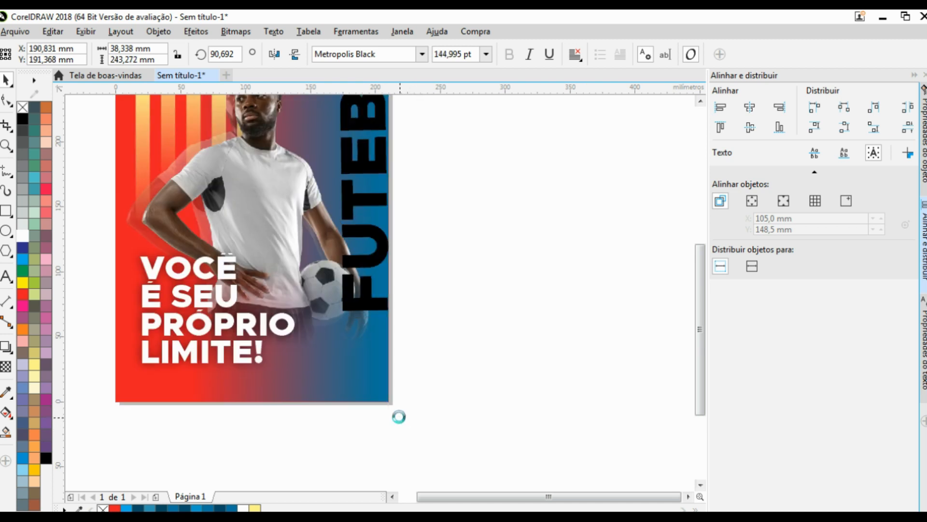
Try stretching the upright "FUTEBOL" text over nearly the full poster height, at about 174.7 pt.
scroll(399, 410, "up", 2)
left_click_drag(380, 225, 439, 413)
scroll(440, 321, "down", 4)
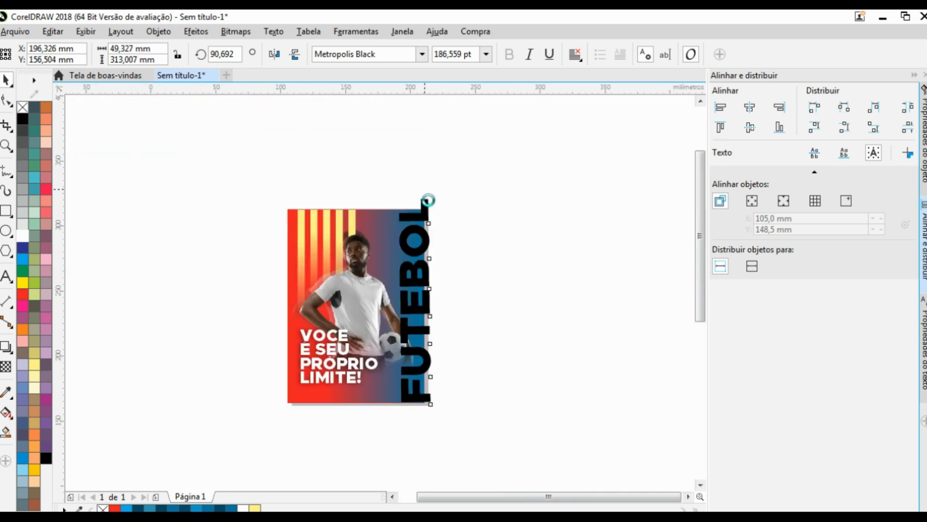
scroll(429, 210, "up", 5)
left_click_drag(492, 255, 462, 288)
scroll(467, 242, "down", 1)
left_click(399, 251)
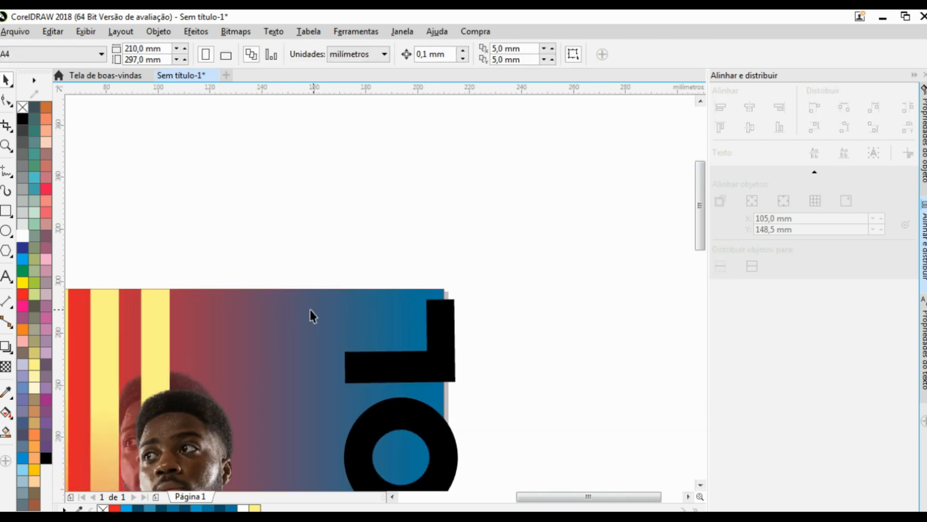
left_click(310, 314)
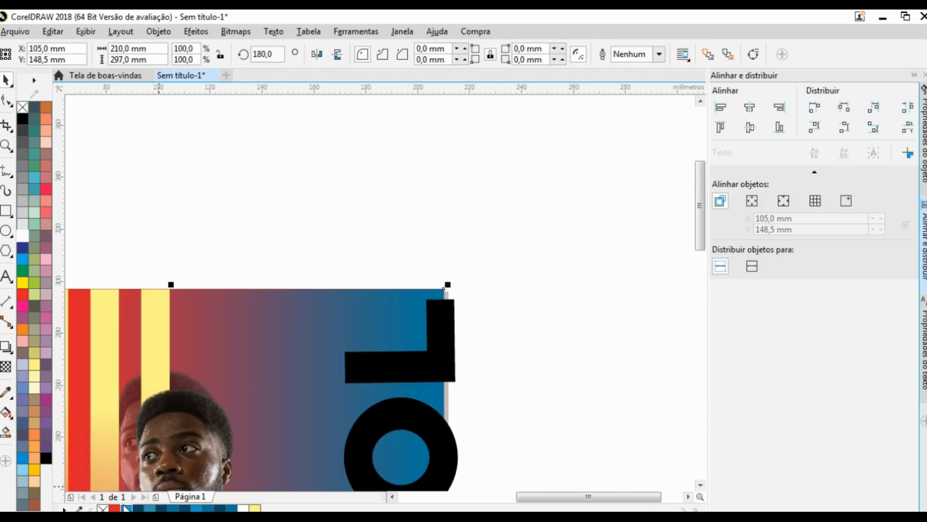
left_click(474, 195)
scroll(347, 307, "up", 1)
scroll(420, 275, "down", 2)
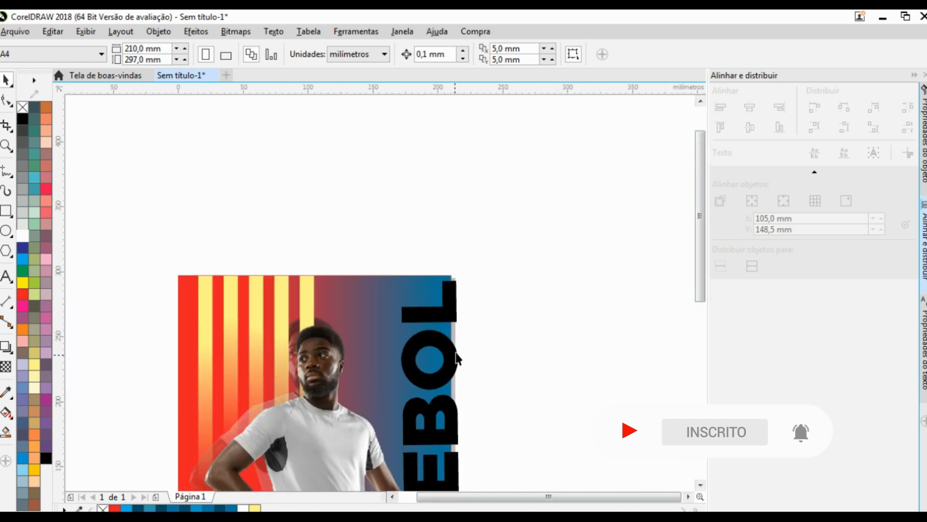
Try shifting the upright "FUTEBOL" text inside the poster's right edge and skewing it slightly to straighten it.
left_click(444, 317)
scroll(447, 301, "up", 1)
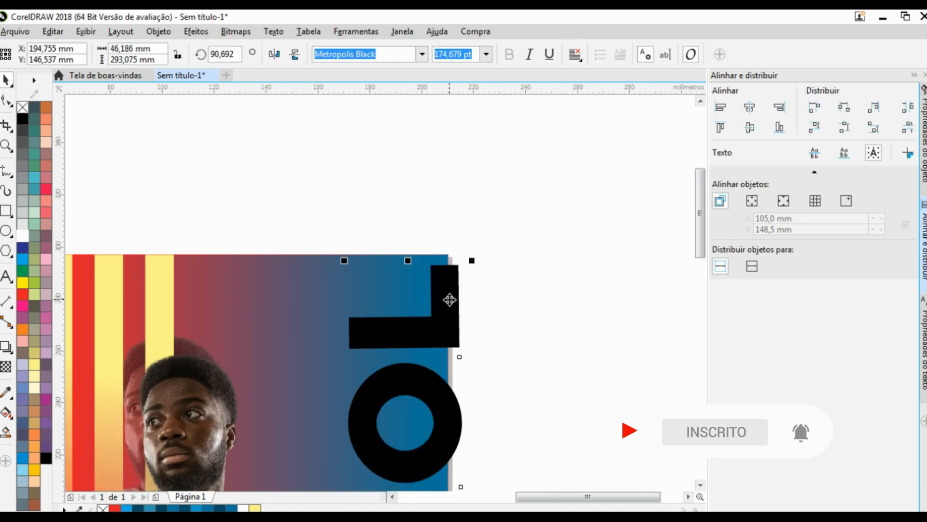
scroll(437, 302, "down", 1)
scroll(425, 345, "down", 1)
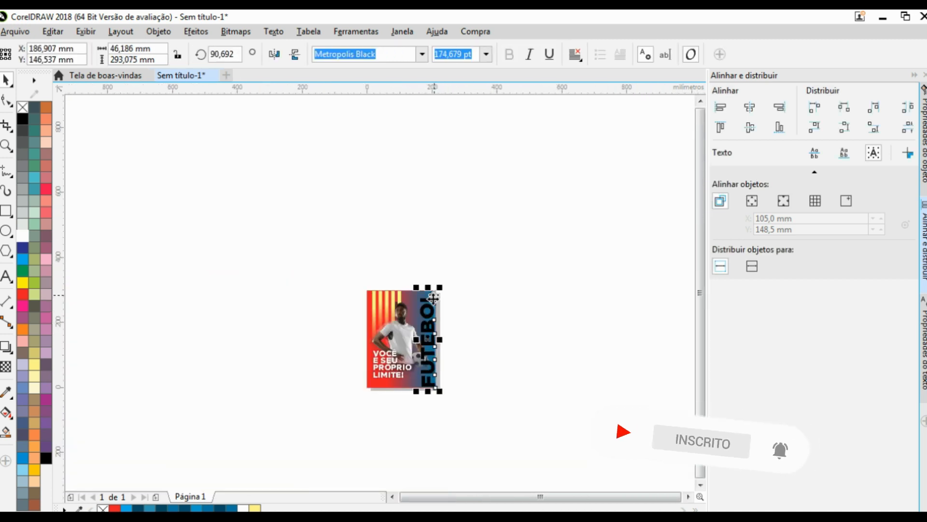
scroll(425, 345, "up", 1)
scroll(429, 429, "up", 1)
scroll(427, 431, "up", 1)
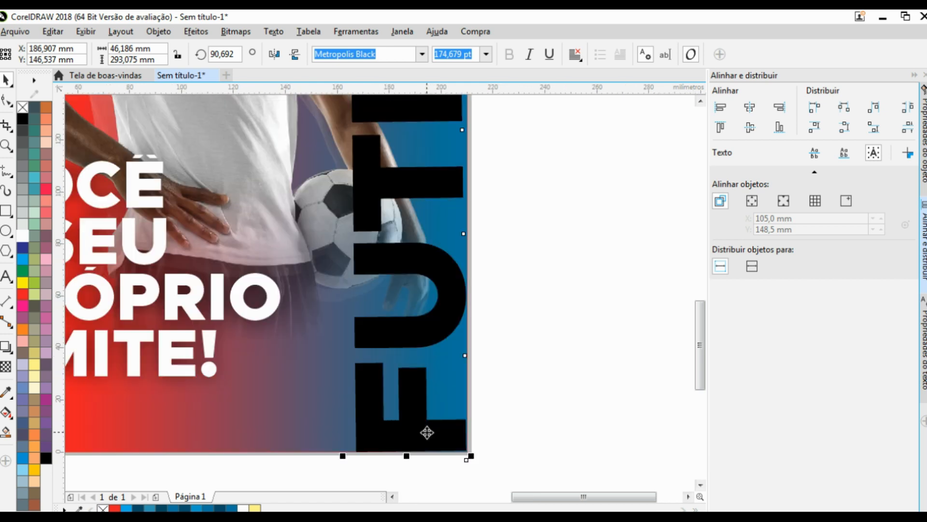
left_click_drag(410, 458, 403, 456)
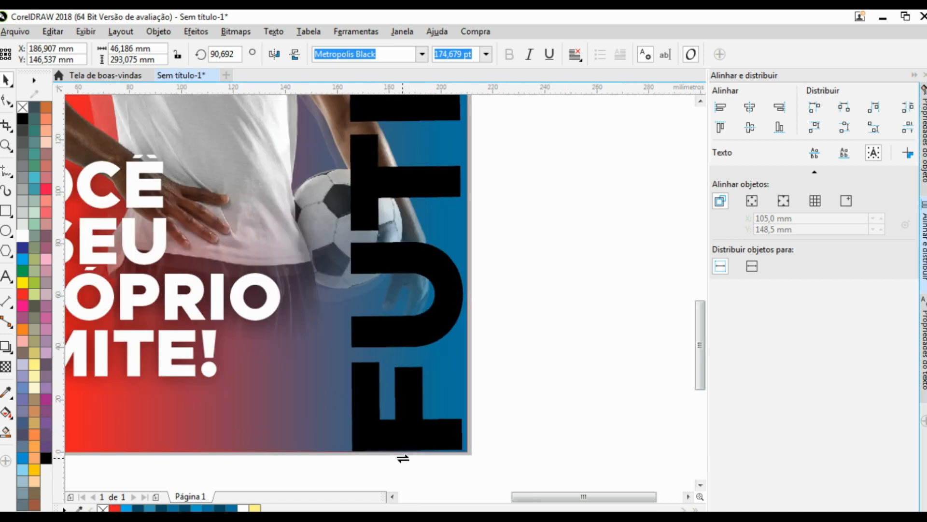
Undo the skew, moves, scaling and freehand rotation of "FUTEBOL" back to the horizontal text.
scroll(476, 360, "down", 1)
scroll(474, 358, "down", 1)
scroll(464, 387, "up", 1)
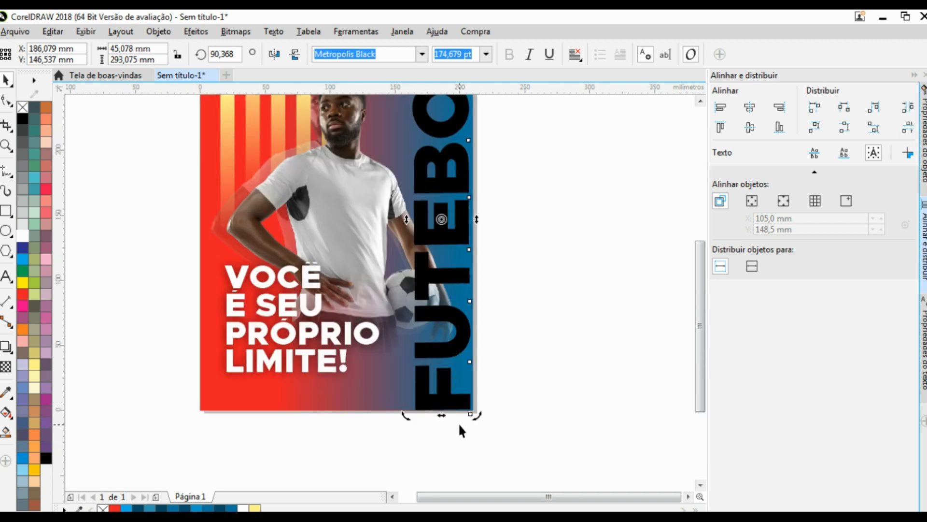
key("ctrl+z")
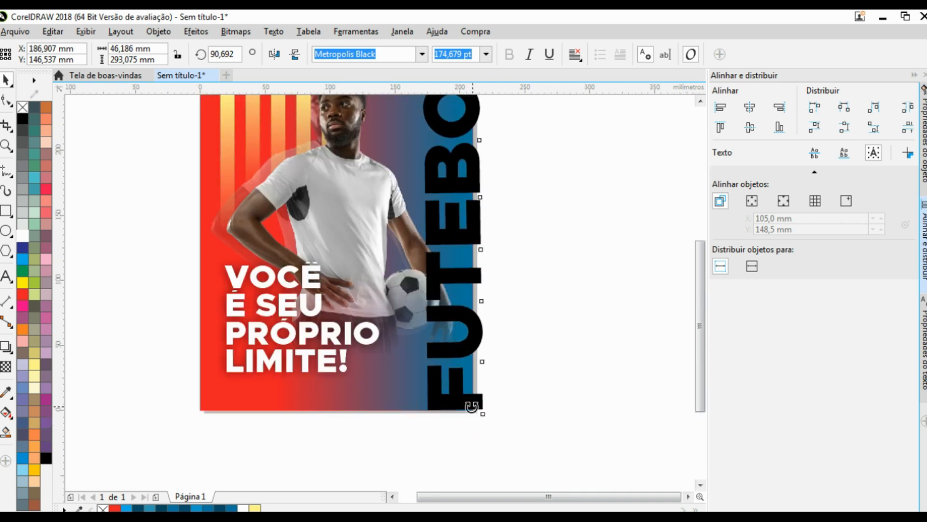
scroll(435, 397, "down", 1)
left_click_drag(462, 377, 467, 373)
key("ctrl+z")
key("ctrl+z")
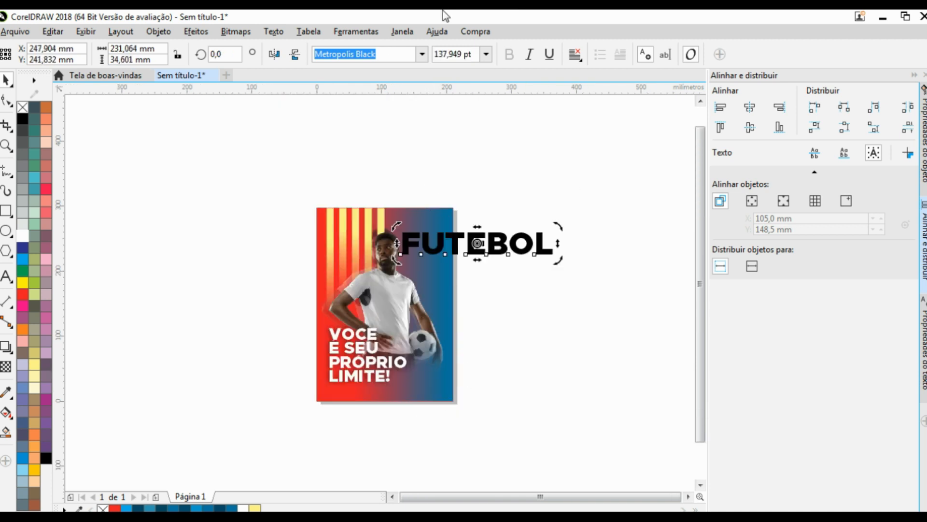
Set the rotation angle of the "FUTEBOL" text to 90°.
double_click(225, 53)
type("90")
key("Return")
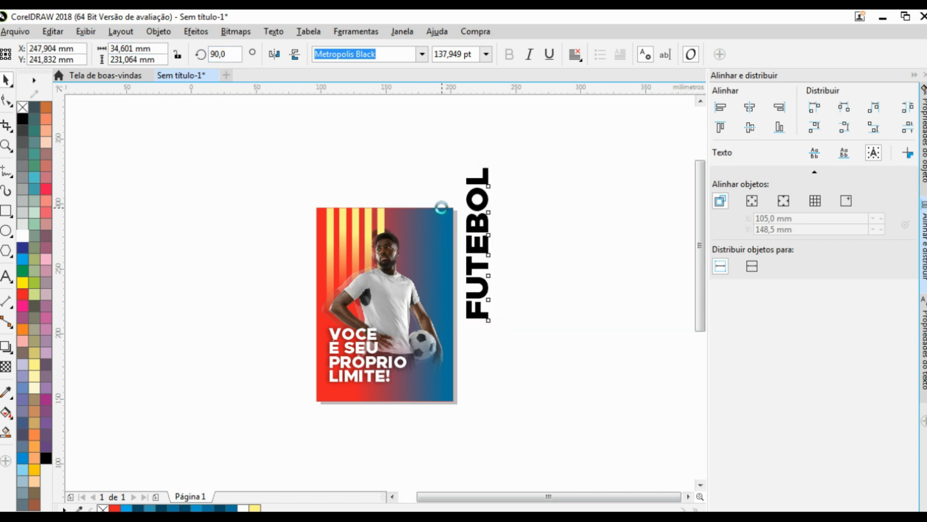
Move the vertical "FUTEBOL" text onto the poster's blue right side and enlarge it proportionally to about 162.3 pt.
scroll(480, 195, "up", 2)
left_click_drag(501, 184, 417, 276)
scroll(415, 233, "down", 1)
scroll(419, 432, "up", 1)
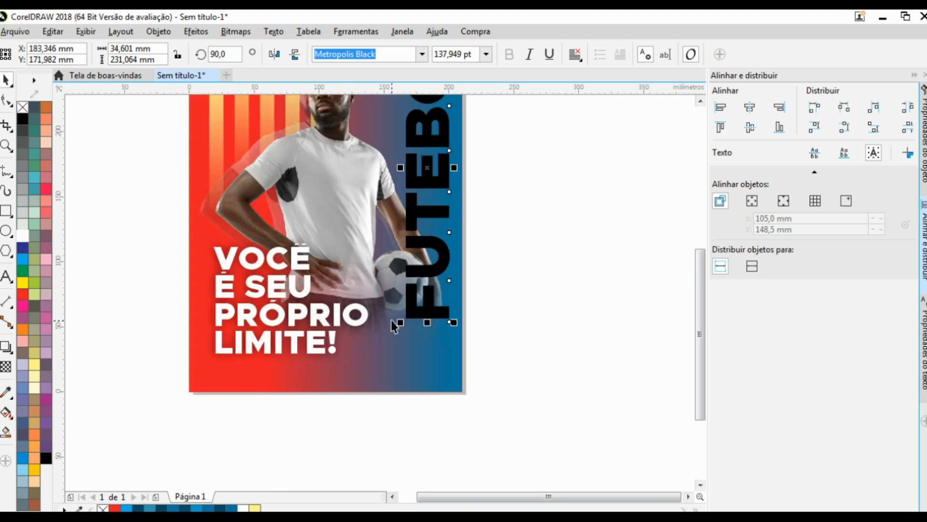
left_click_drag(400, 325, 371, 374)
scroll(371, 374, "down", 1)
scroll(395, 216, "up", 1)
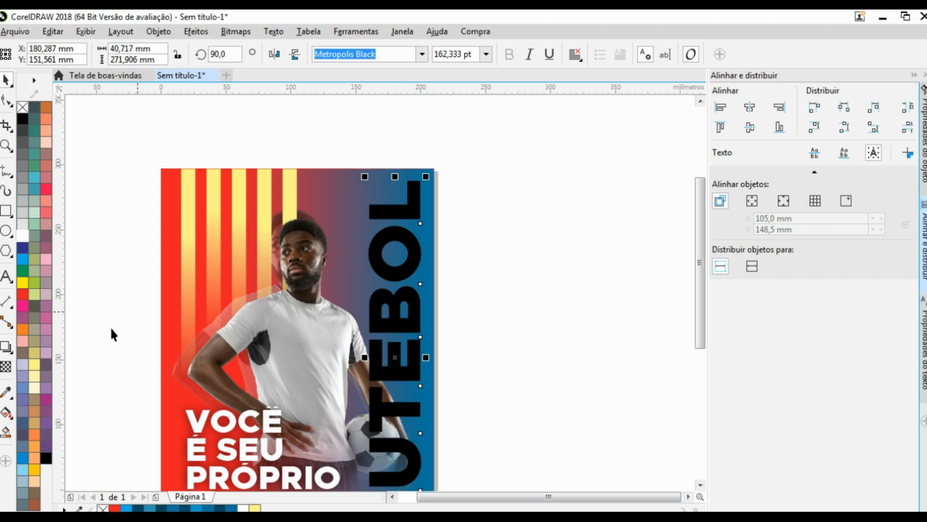
Give the "FUTEBOL" text a 1.0 mm outline and remove its fill.
left_click(922, 333)
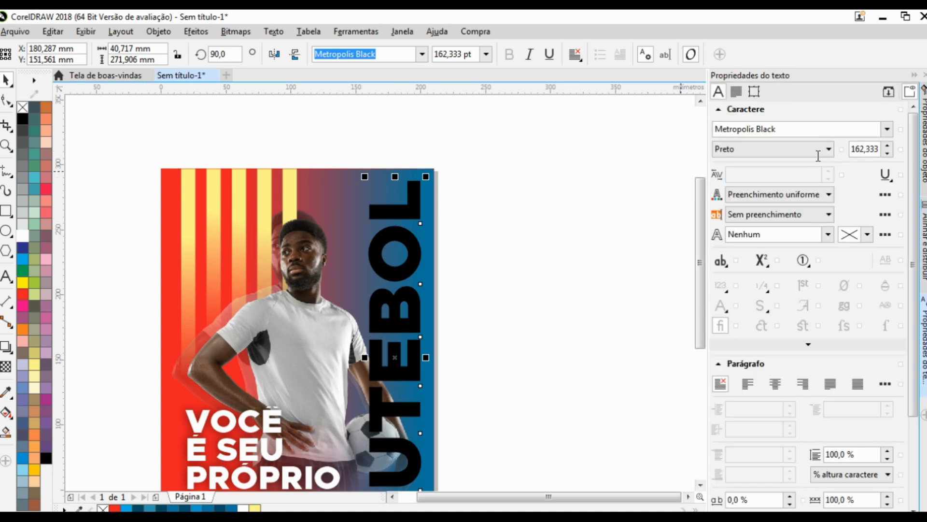
left_click(827, 237)
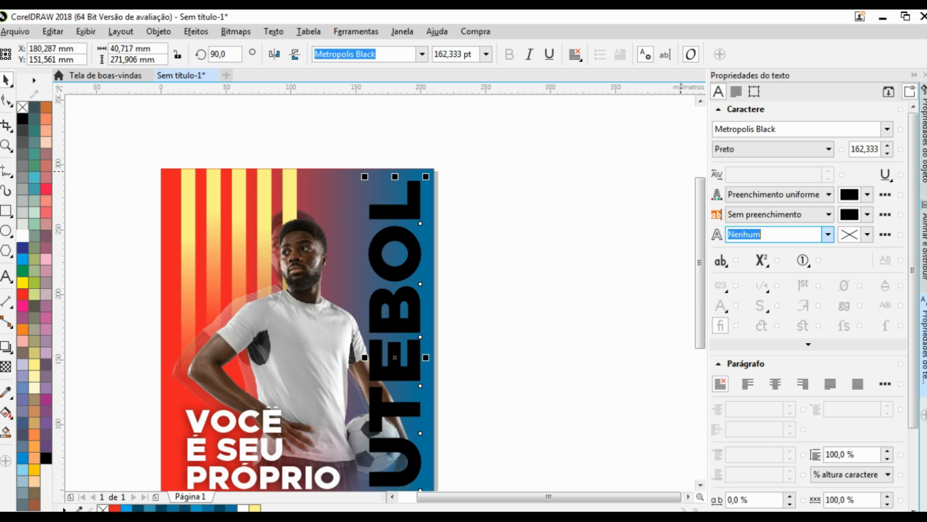
left_click(785, 328)
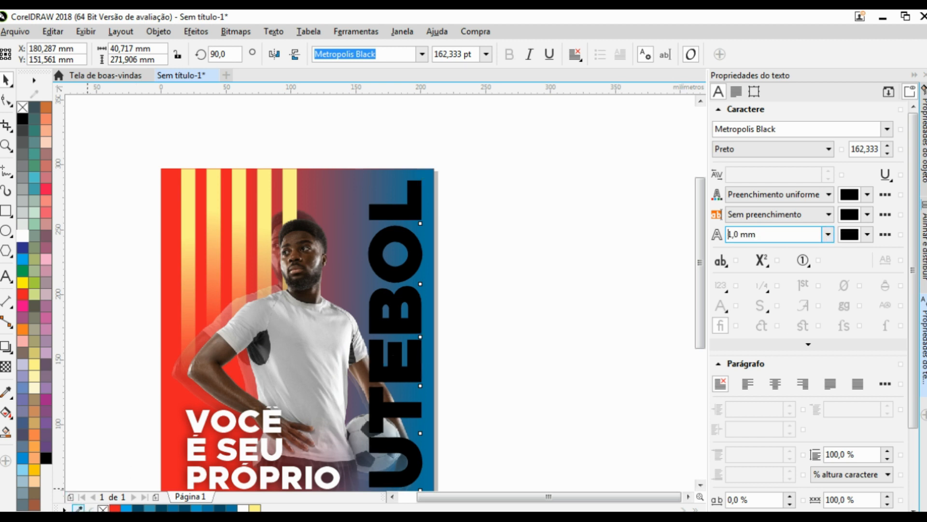
left_click(102, 508)
Color the "FUTEBOL" outline white (#FFFFFF) by sampling the empty area beside the poster.
left_click(868, 235)
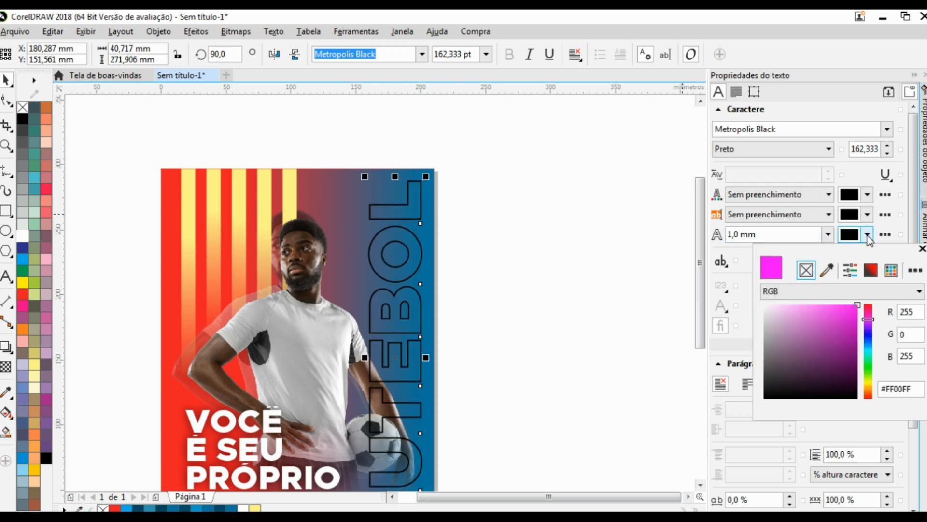
left_click(824, 272)
left_click(607, 265)
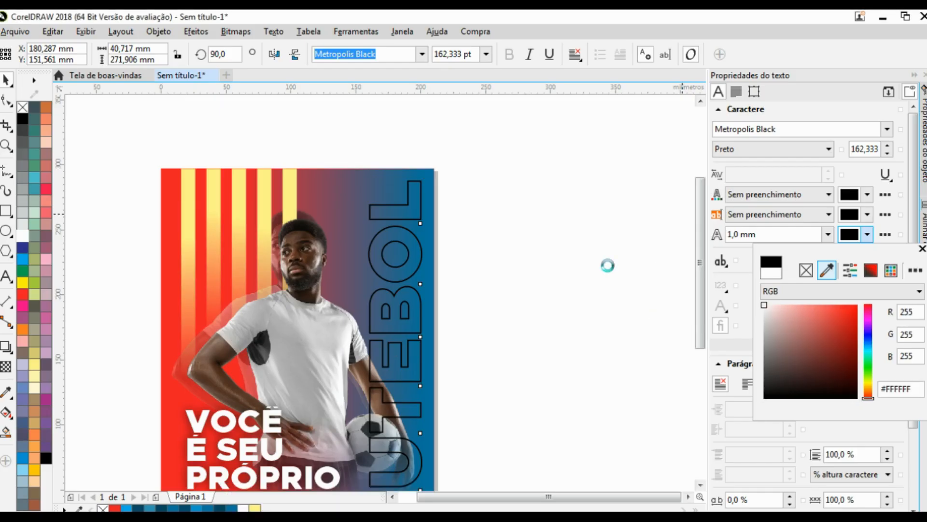
left_click(554, 212)
scroll(292, 232, "down", 1)
scroll(461, 294, "up", 2)
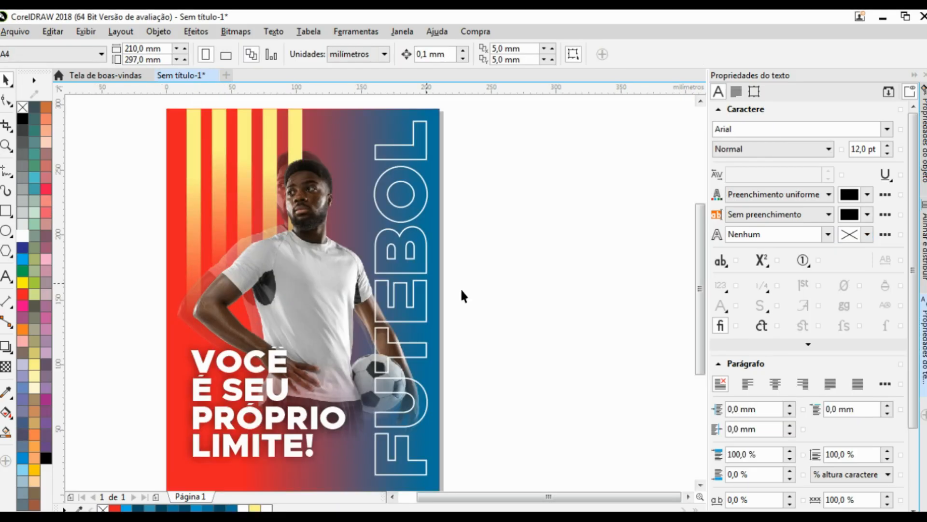
Enlarge the outlined "FUTEBOL" text slightly to about 164.5 pt and shift it closer to the poster's right edge.
scroll(441, 271, "down", 3)
scroll(439, 256, "up", 3)
left_click(433, 223)
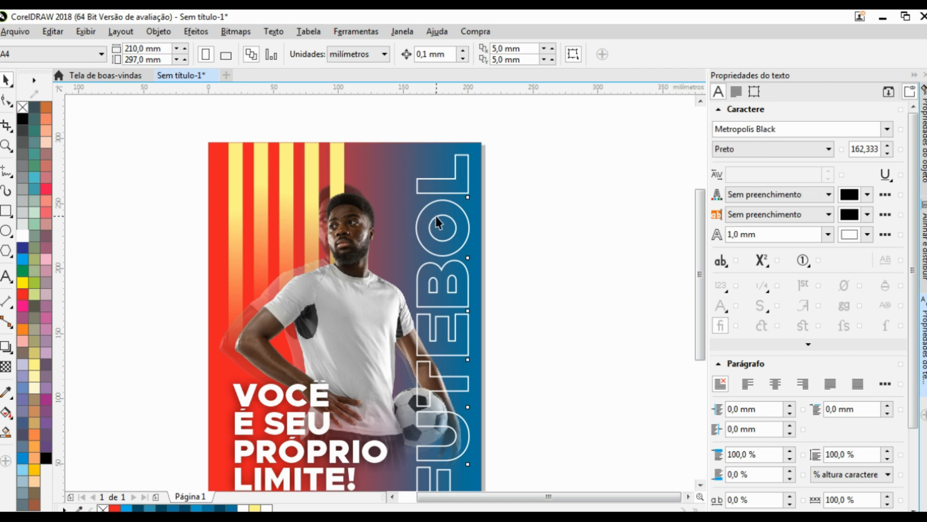
left_click_drag(476, 153, 479, 150)
scroll(469, 237, "up", 2)
left_click_drag(467, 234, 482, 233)
scroll(482, 234, "down", 3)
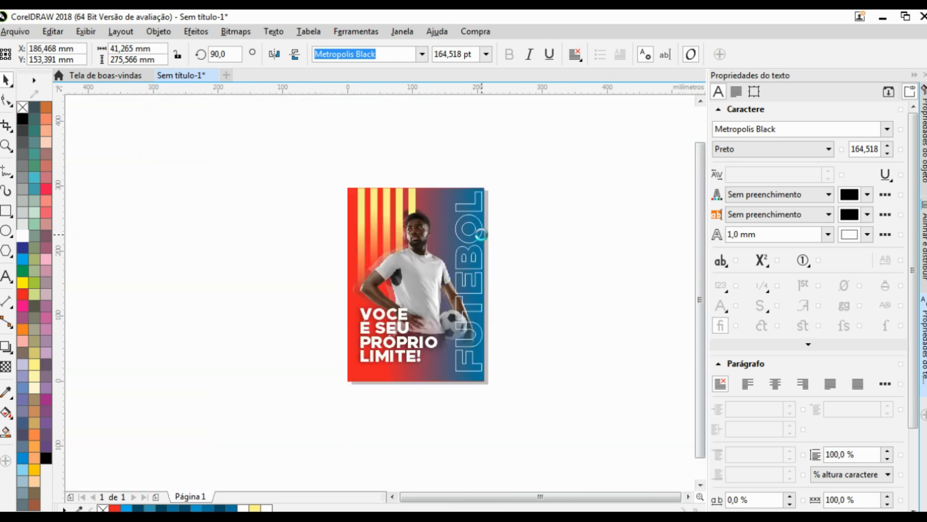
left_click(540, 227)
scroll(473, 288, "up", 2)
scroll(391, 337, "down", 1)
scroll(395, 297, "up", 1)
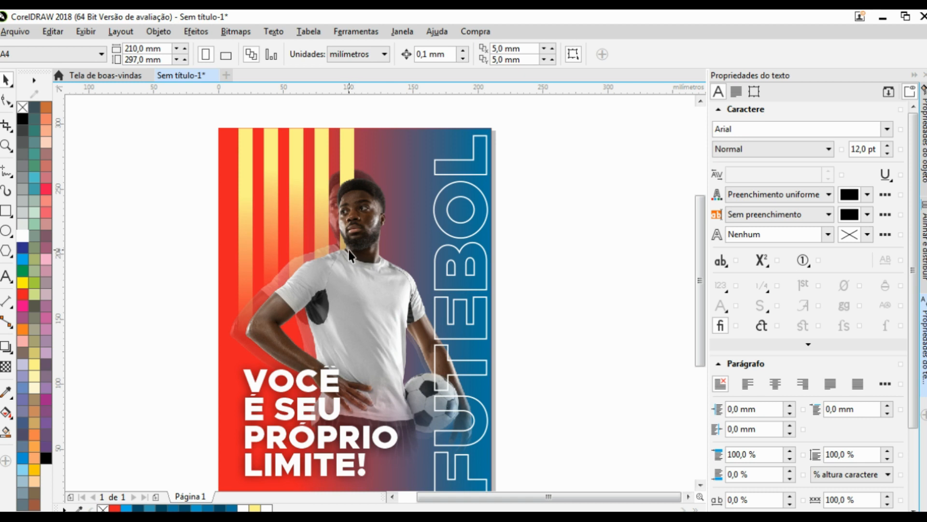
scroll(348, 251, "down", 1)
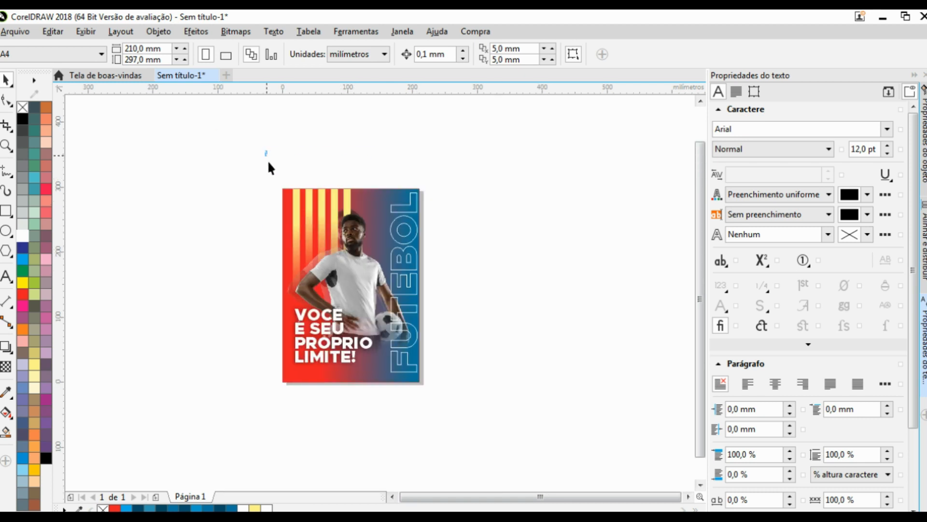
Select all objects of the poster and remove their outlines.
left_click_drag(268, 162, 523, 472)
left_click(380, 449)
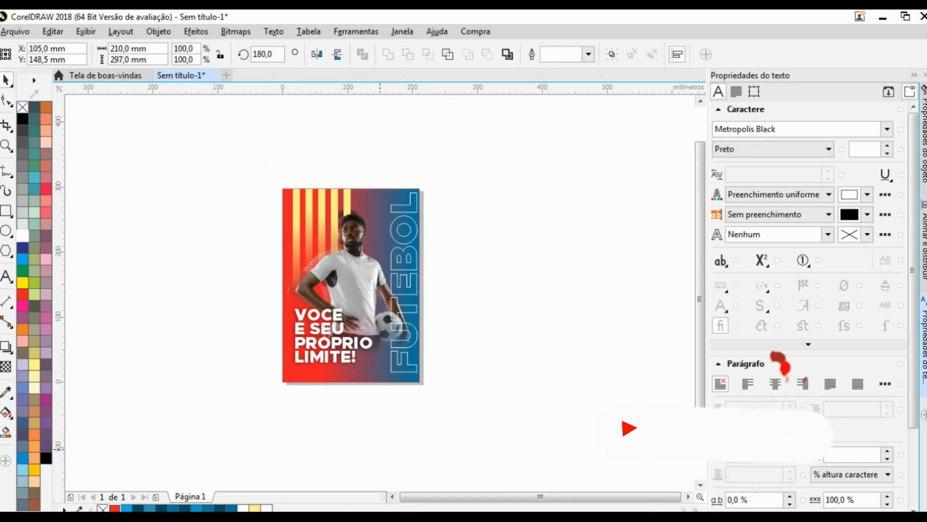
left_click(144, 373)
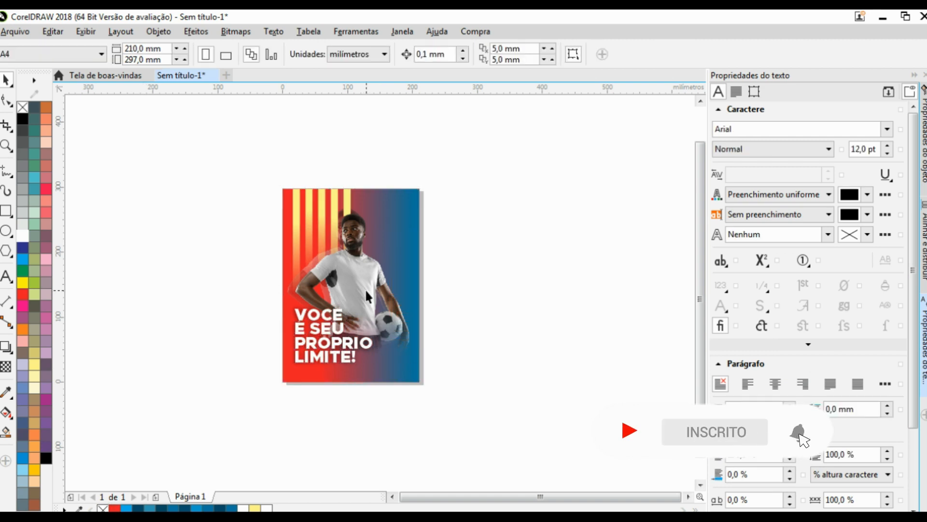
Give all selected poster objects a thin red 0.2 mm outline.
left_click(366, 291)
left_click(496, 197)
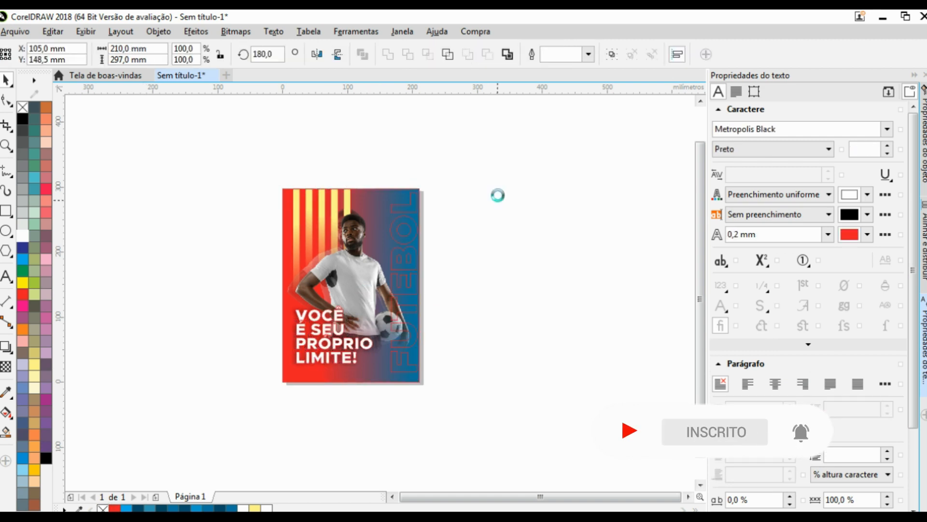
Undo the red 0.2 mm outline applied to all poster objects and leave nothing selected.
left_click(371, 195)
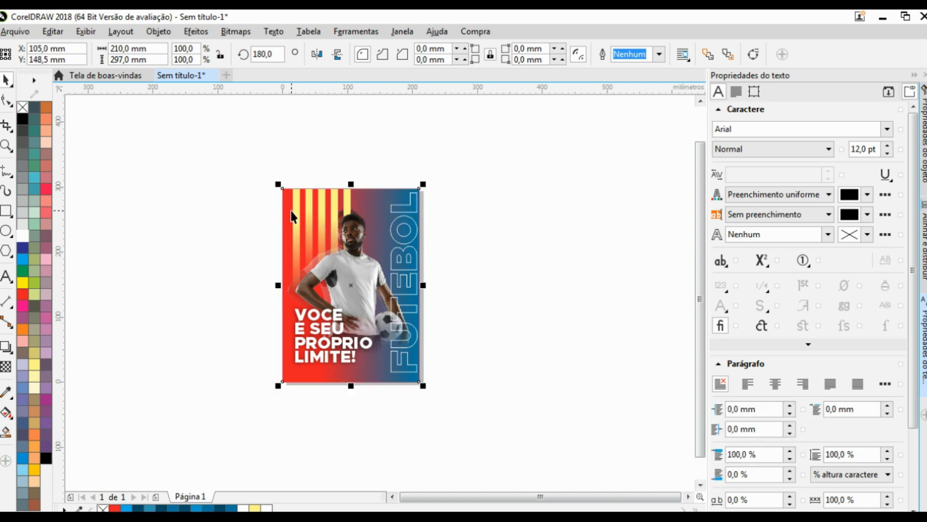
left_click(152, 335)
left_click_drag(282, 369, 257, 436)
key("ctrl+z")
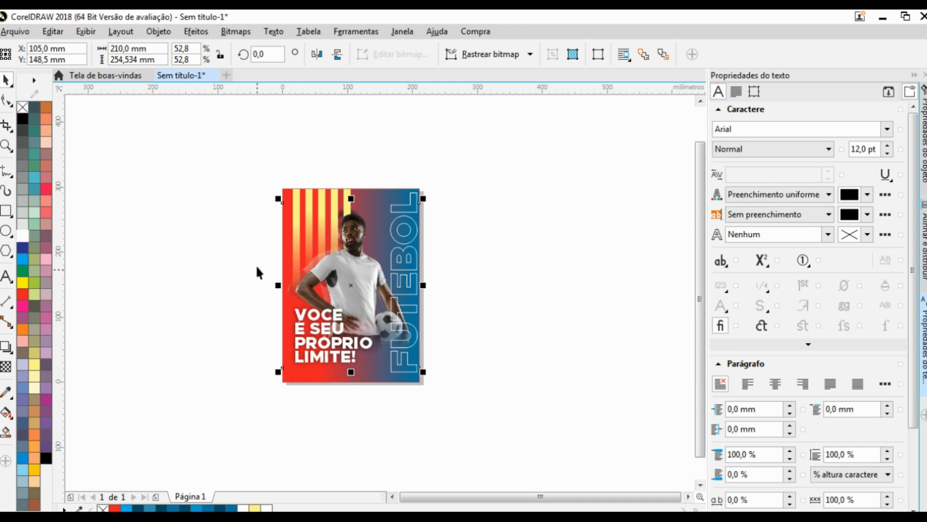
left_click(256, 264)
left_click_drag(492, 409, 493, 413)
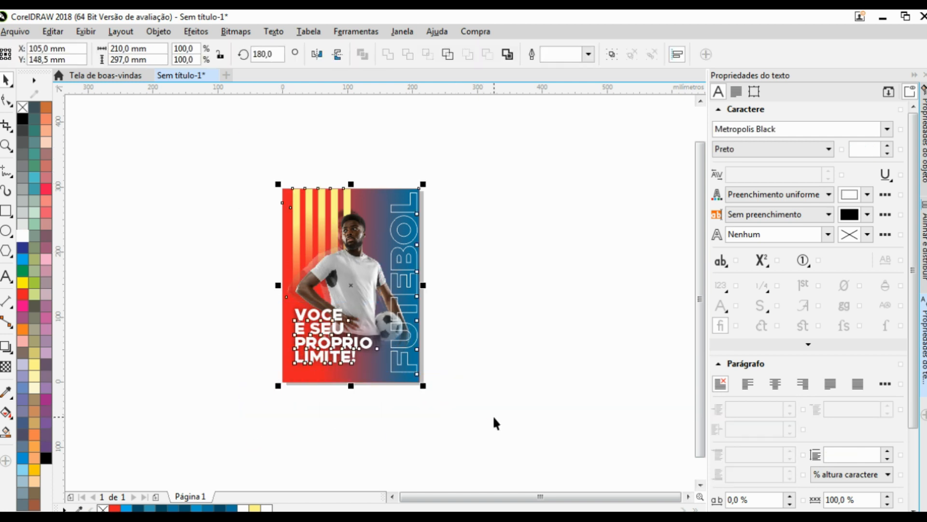
left_click(488, 409)
Examine the whole poster up close, checking the player photo, slogan, stripes and vertical "FUTEBOL" text.
scroll(345, 295, "up", 1)
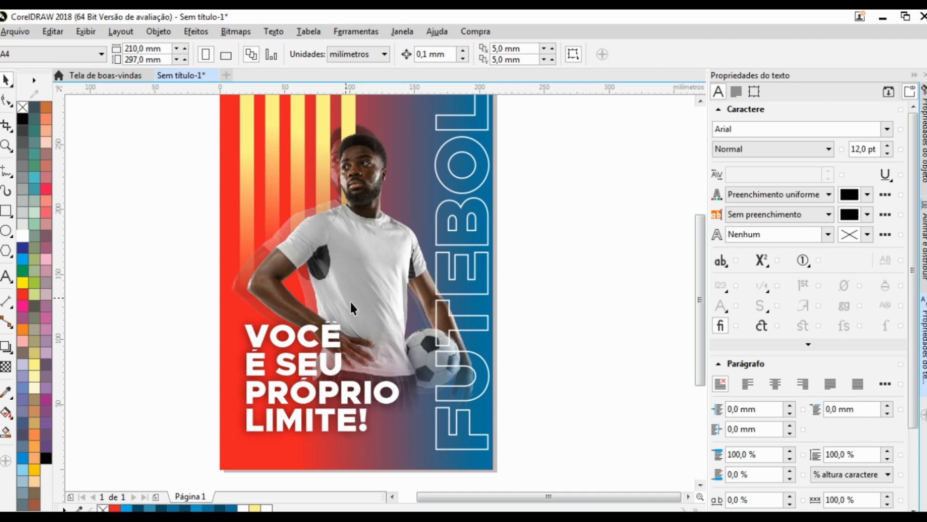
scroll(349, 304, "down", 1)
scroll(351, 275, "up", 1)
scroll(371, 277, "down", 1)
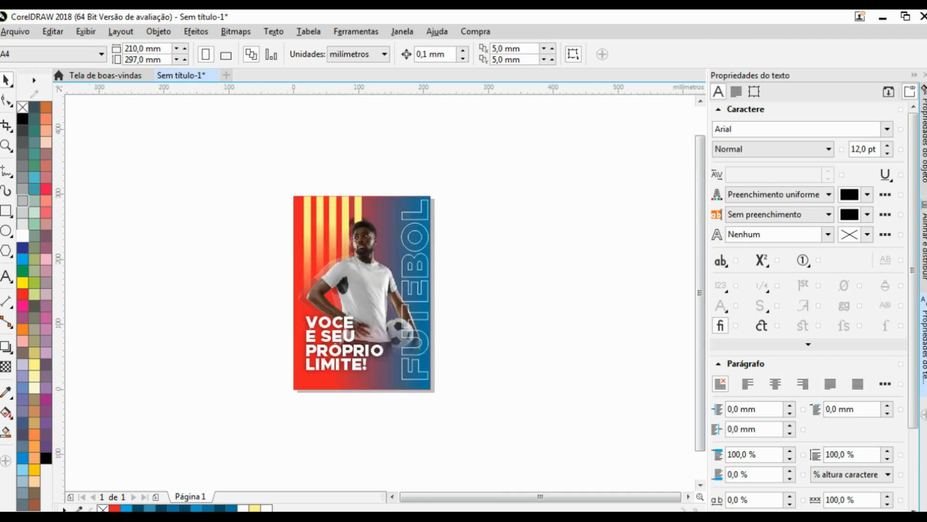
left_click(6, 145)
left_click_drag(292, 195, 435, 390)
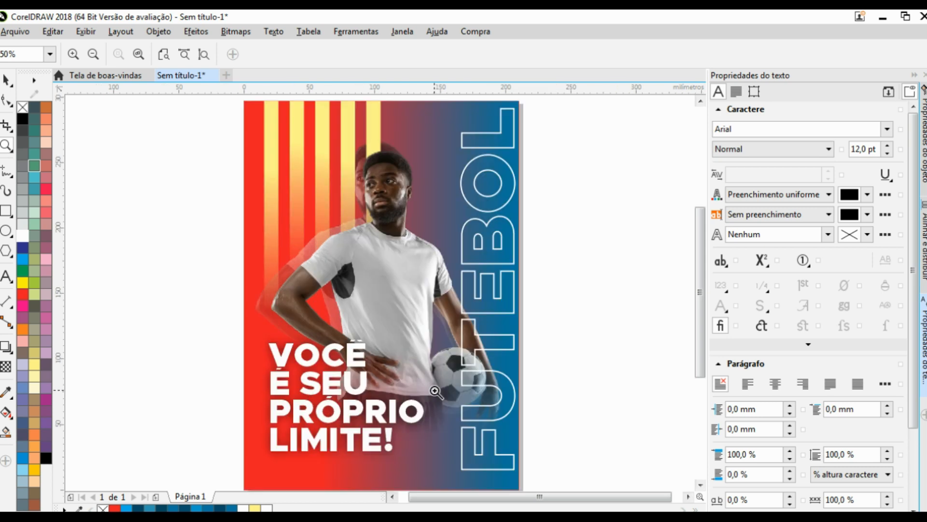
left_click(7, 81)
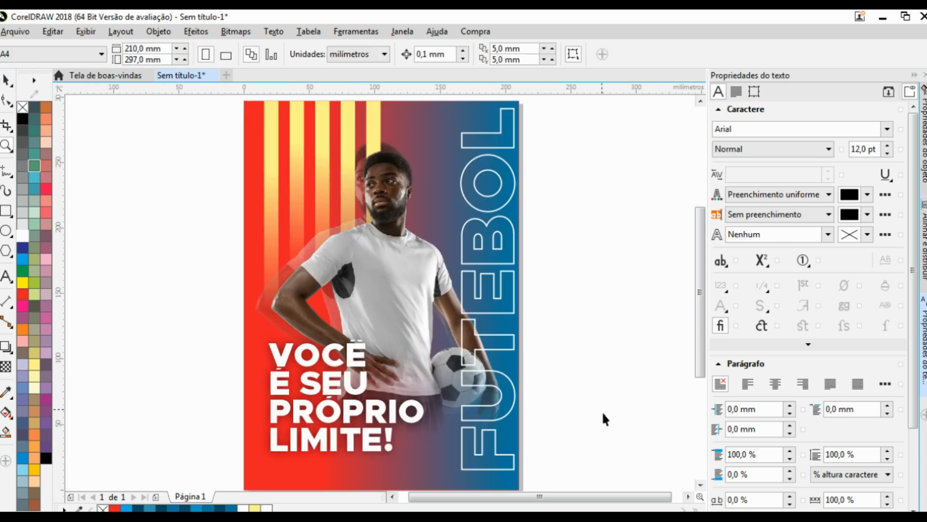